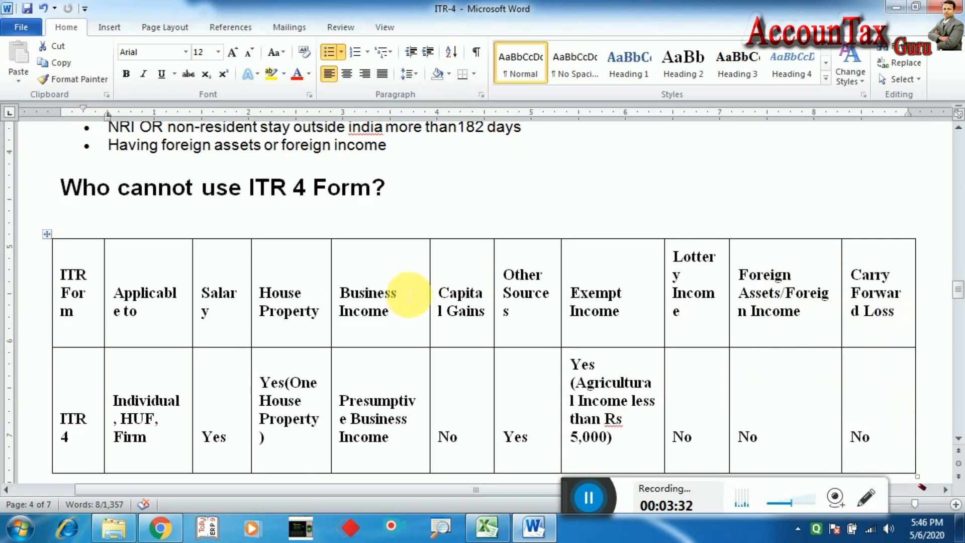
Step: Switch to Chrome, search Google for "income tax e filing" and open the Income Tax Department's e-Filing Home Page
scroll(410, 297, "up", 8)
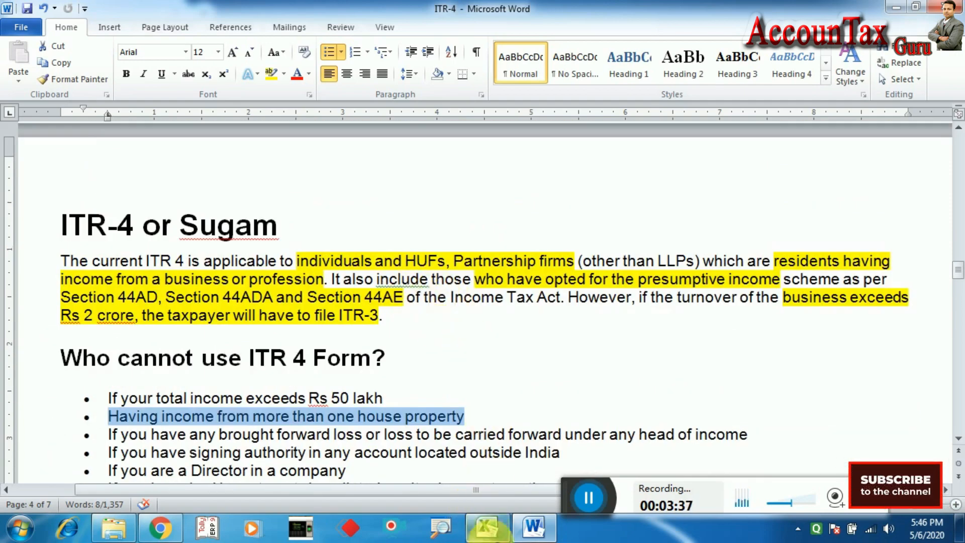
left_click(160, 527)
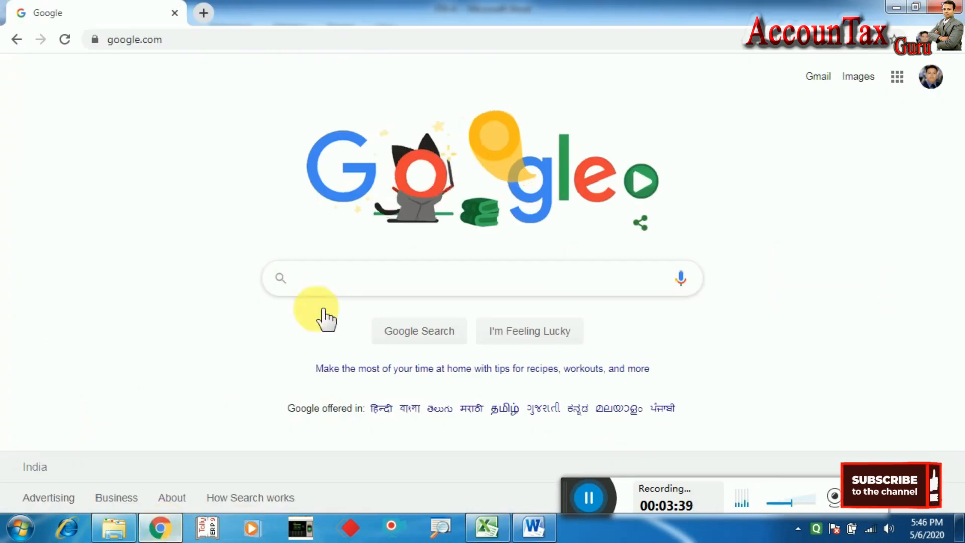
left_click(339, 284)
type("income")
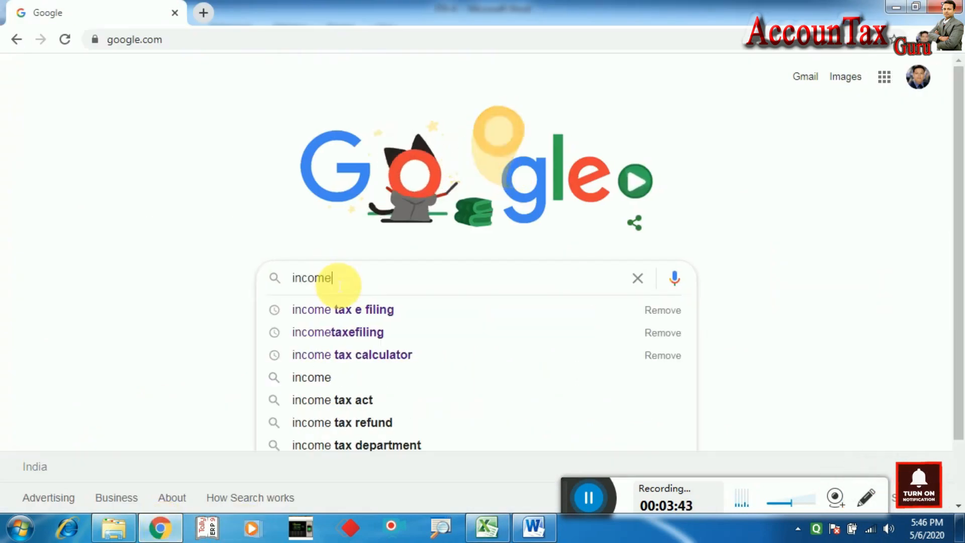
type(" tax e")
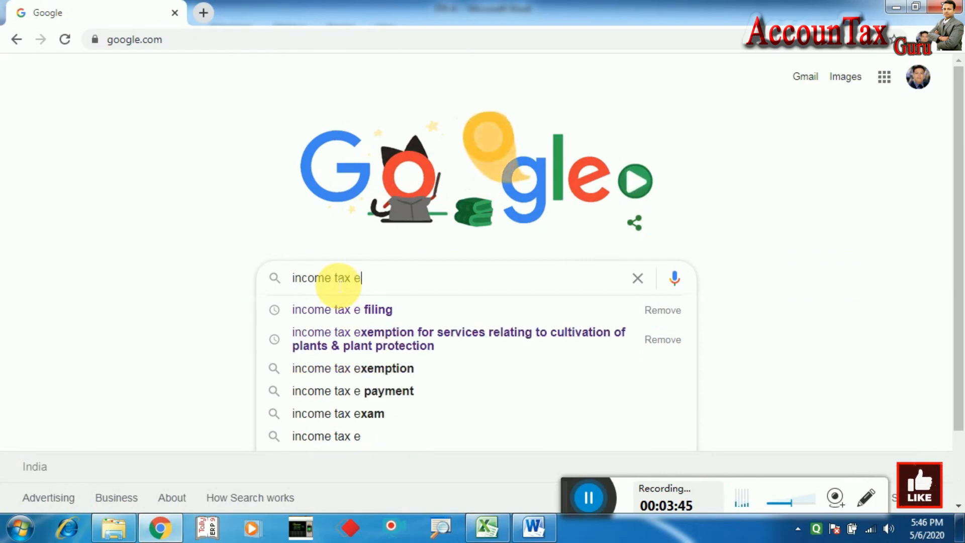
left_click(364, 311)
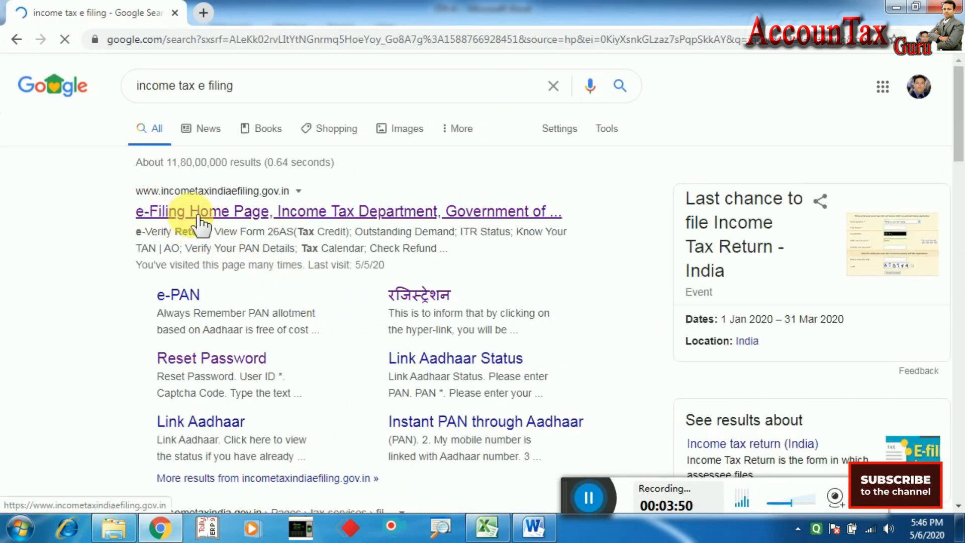
left_click(200, 215)
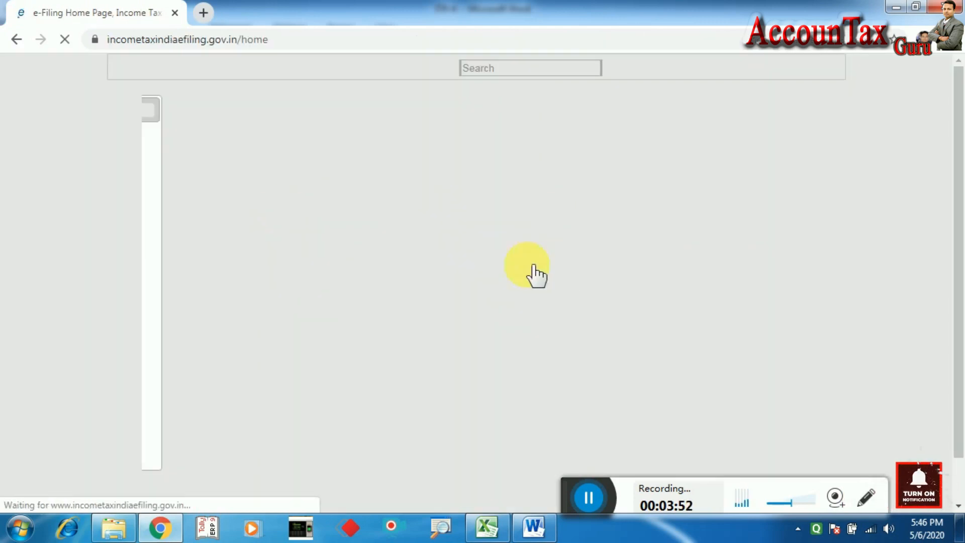
Step: Open the registered-user login page, fill in the captcha code and log in to the e-Filing account
left_click(798, 109)
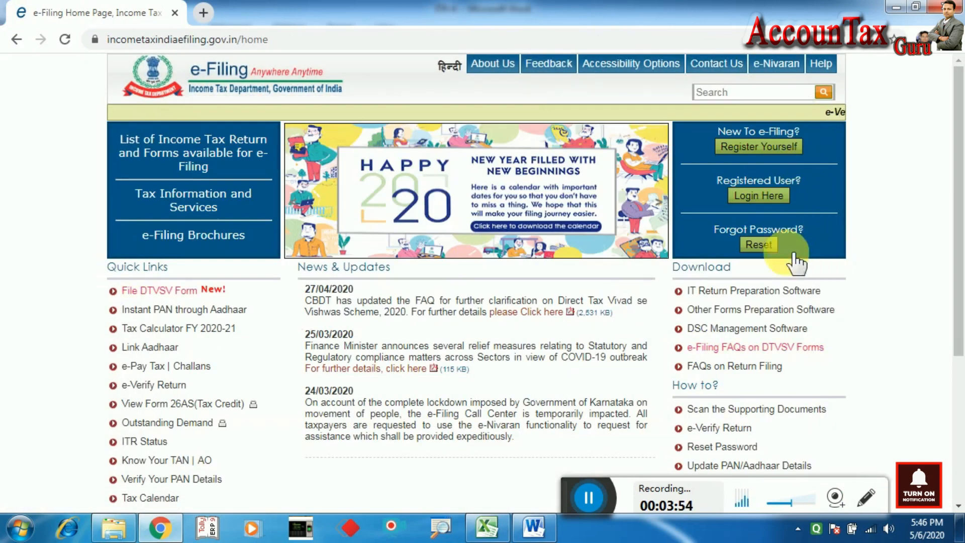
left_click(775, 199)
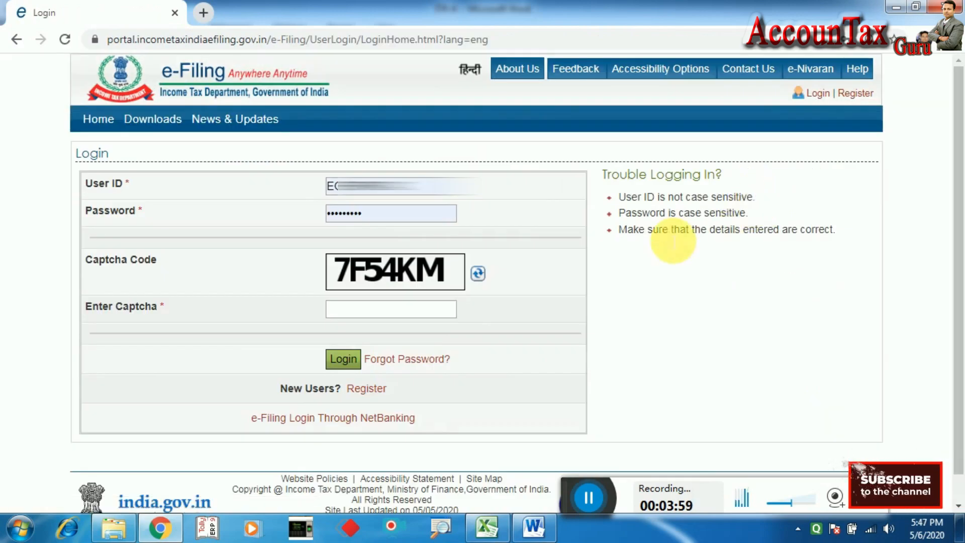
left_click(380, 309)
type("7F54KM")
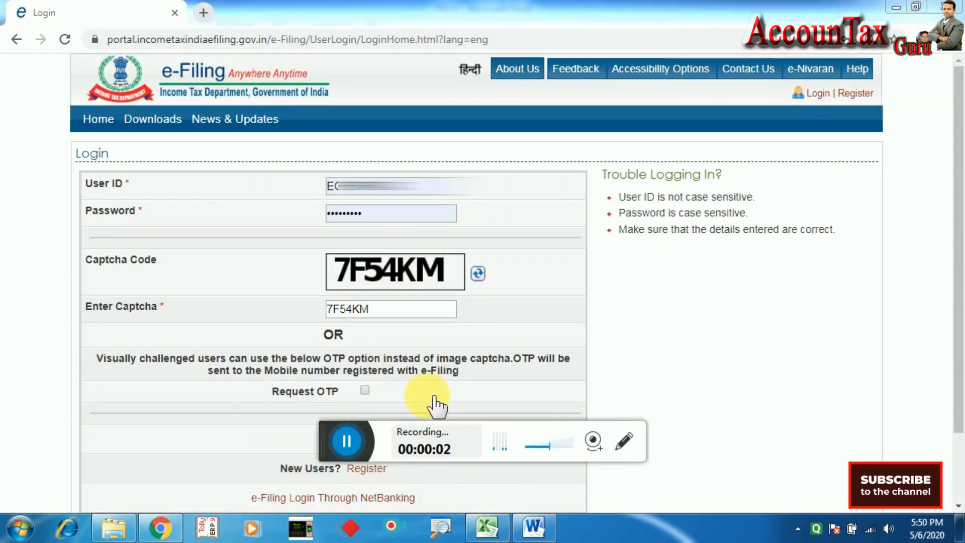
left_click_drag(331, 458, 573, 533)
left_click(344, 439)
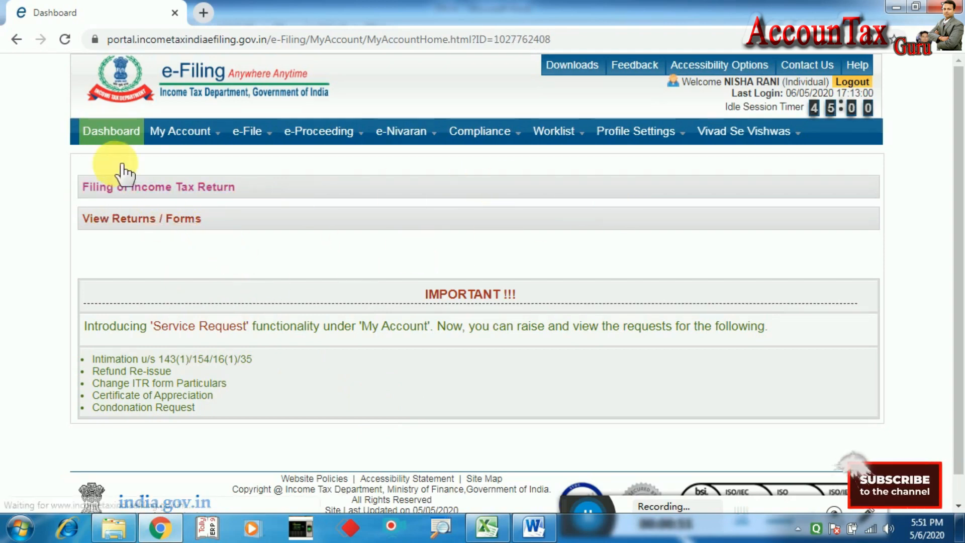
Step: Start an Income Tax Return for assessment year 2019-20 with form ITR-4
mouse_move(255, 132)
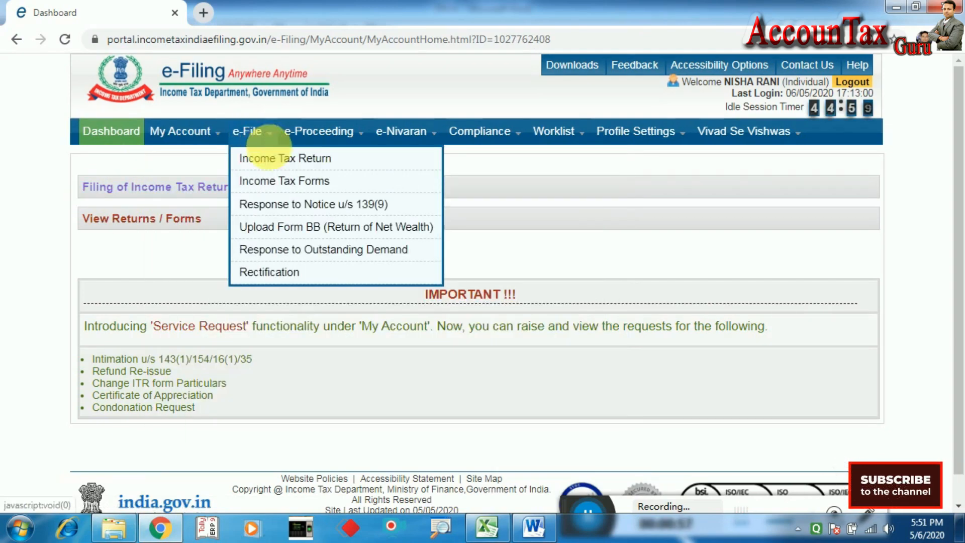
left_click(314, 160)
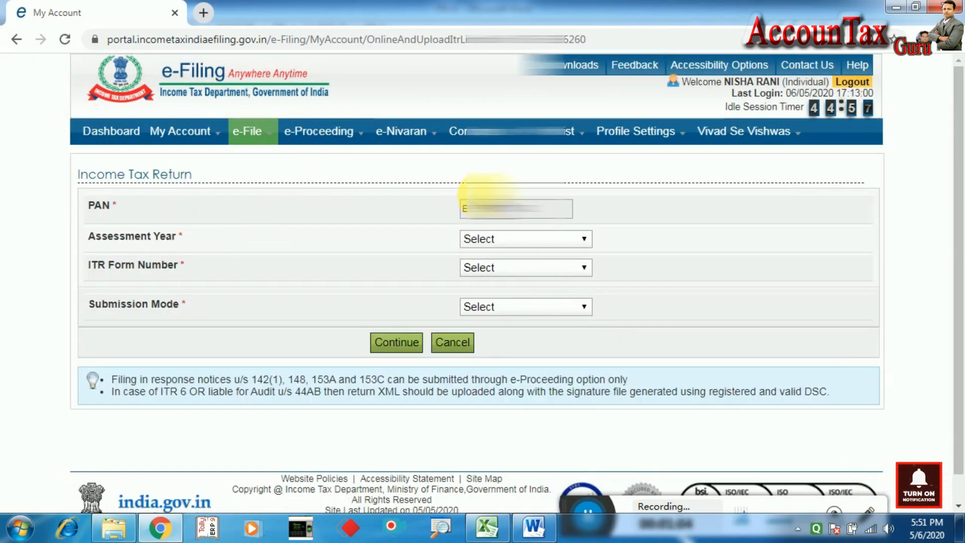
left_click(515, 240)
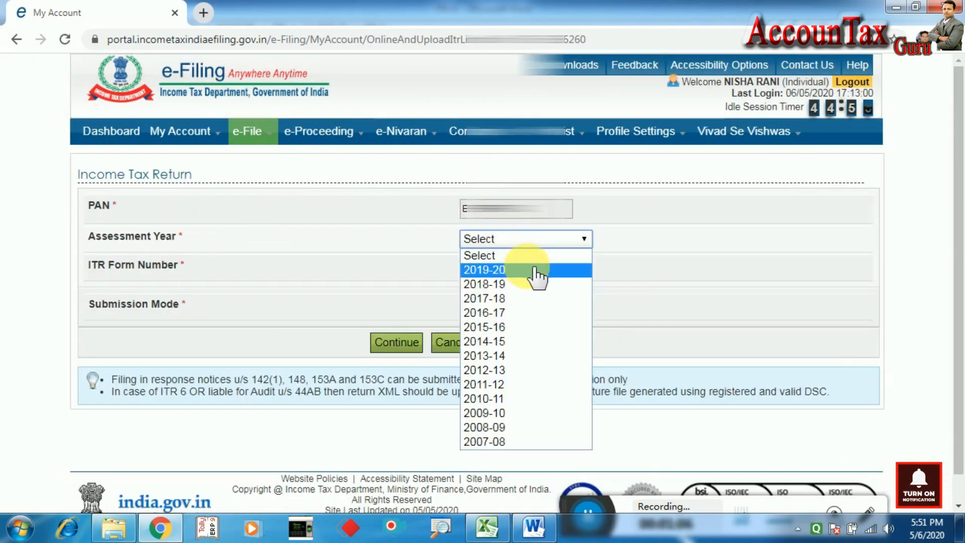
left_click(536, 272)
left_click(527, 267)
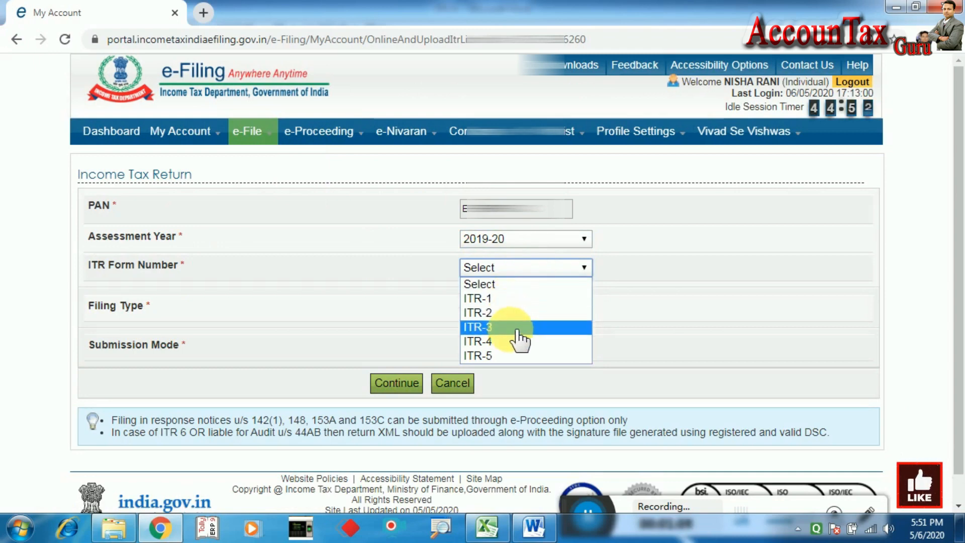
left_click(518, 342)
Step: Set the filing type to Original/Revised Return and the submission mode to Prepare and Submit Online
left_click(516, 308)
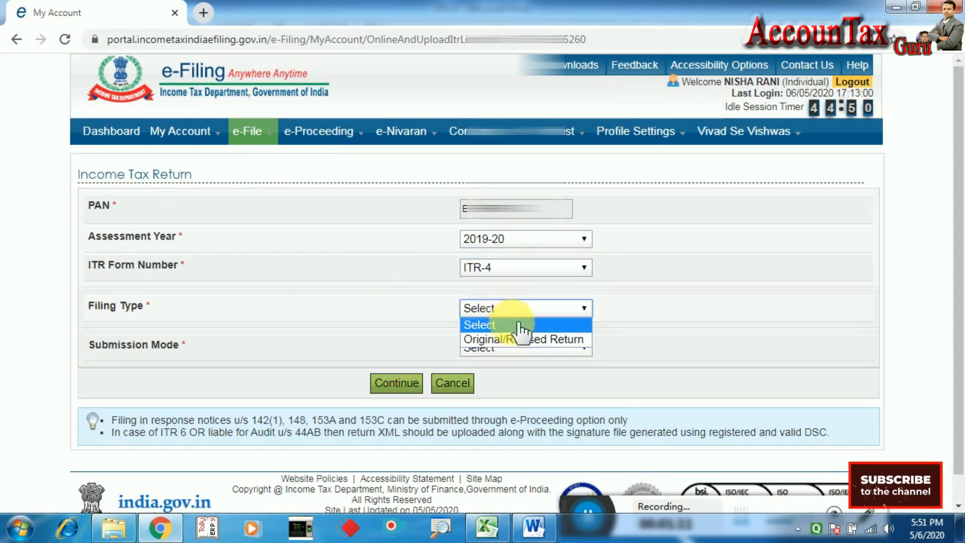
left_click(554, 343)
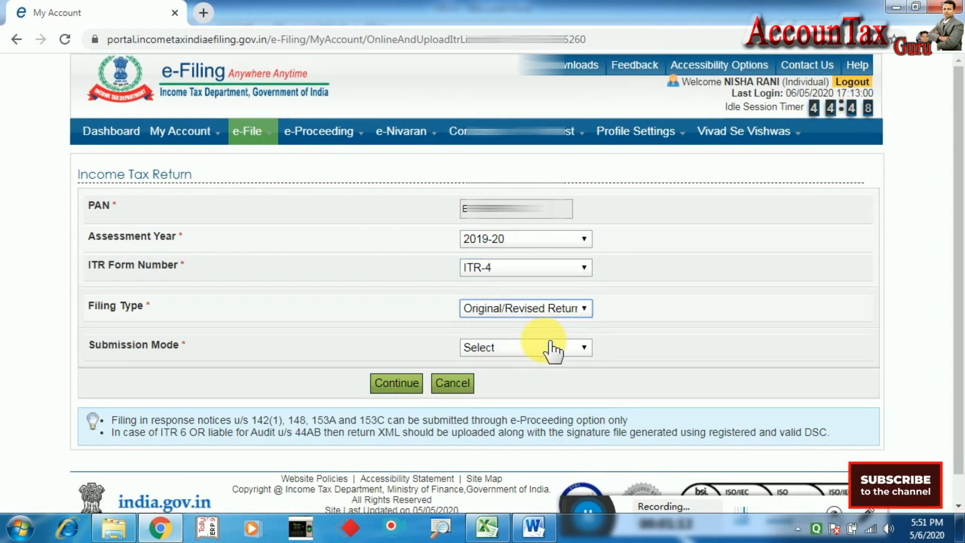
left_click(551, 346)
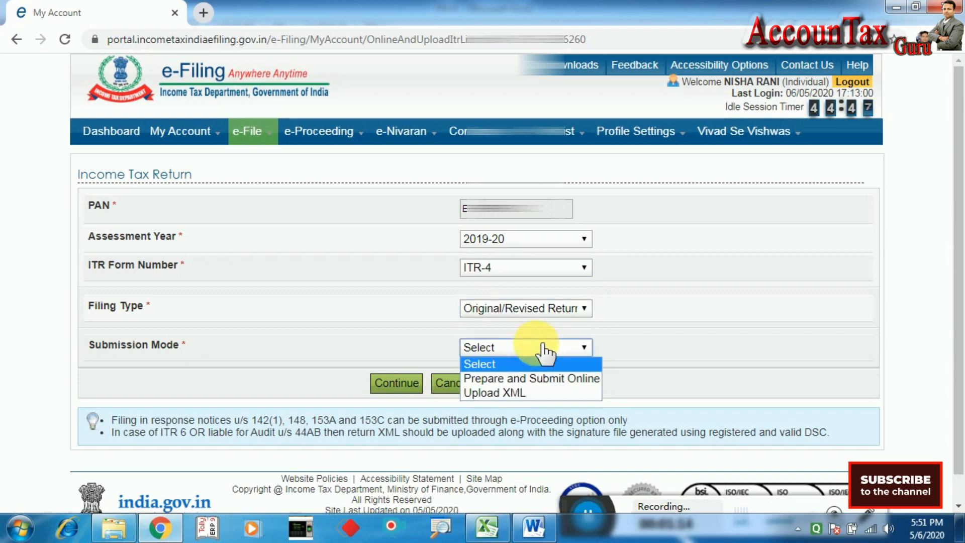
left_click(578, 378)
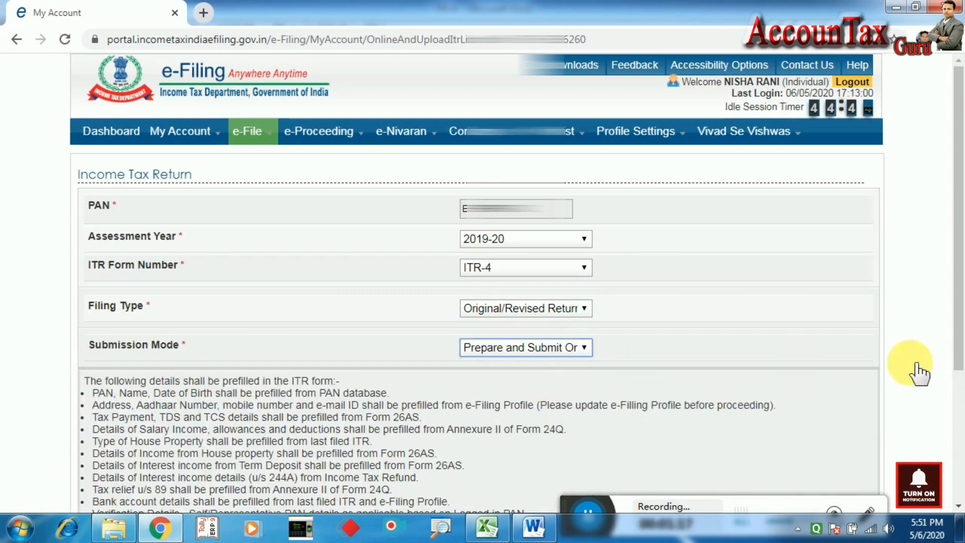
Step: Continue with the return and agree to the prefill consent to load the online ITR-4 form
scroll(923, 371, "down", 4)
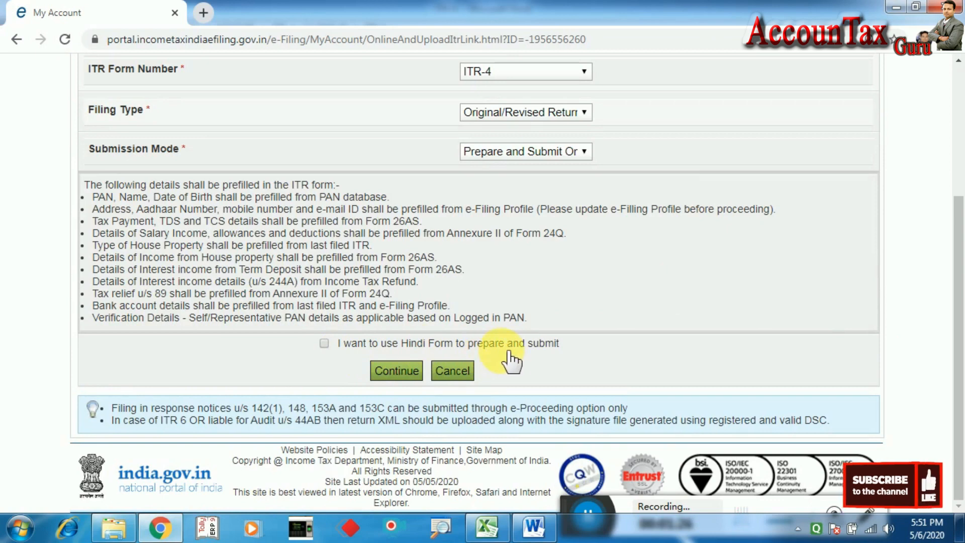
left_click(409, 375)
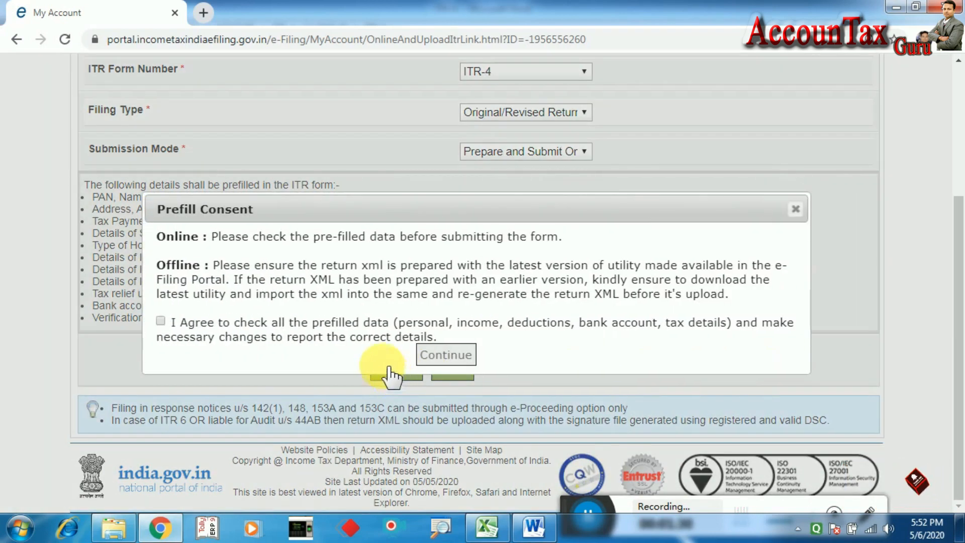
left_click(161, 320)
left_click(442, 355)
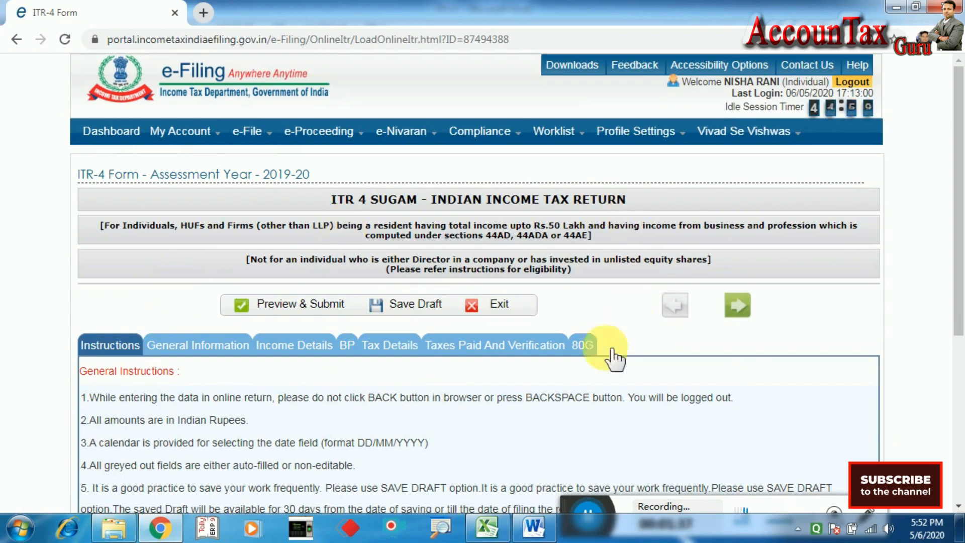
Step: Review the ITR-4 form's General Information section, from the personal and address details to the filing status fields
scroll(352, 377, "down", 3)
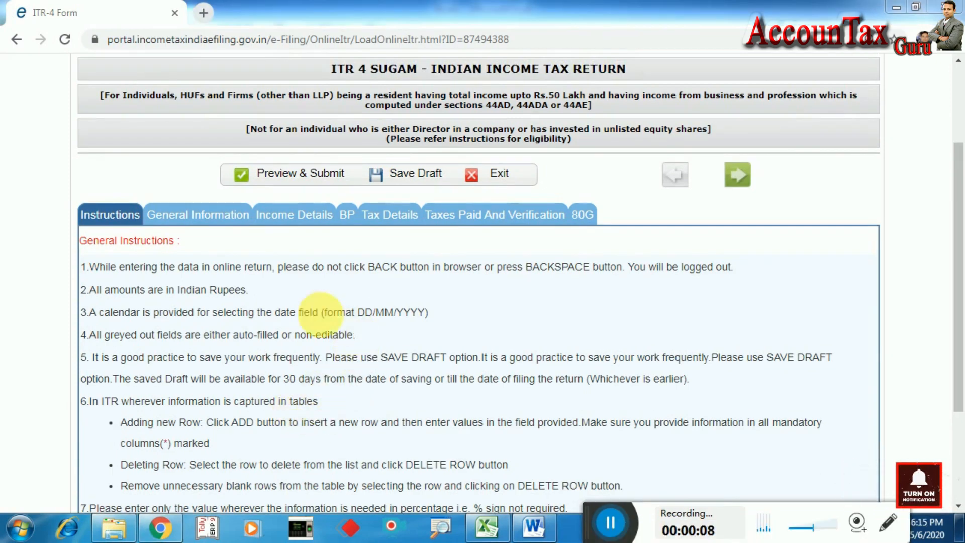
left_click(201, 215)
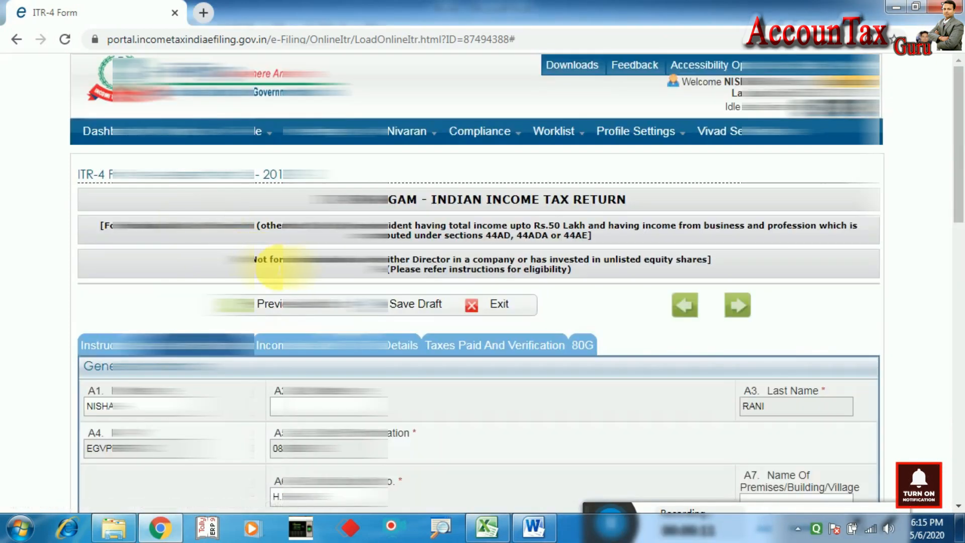
scroll(281, 264, "down", 10)
scroll(473, 302, "down", 5)
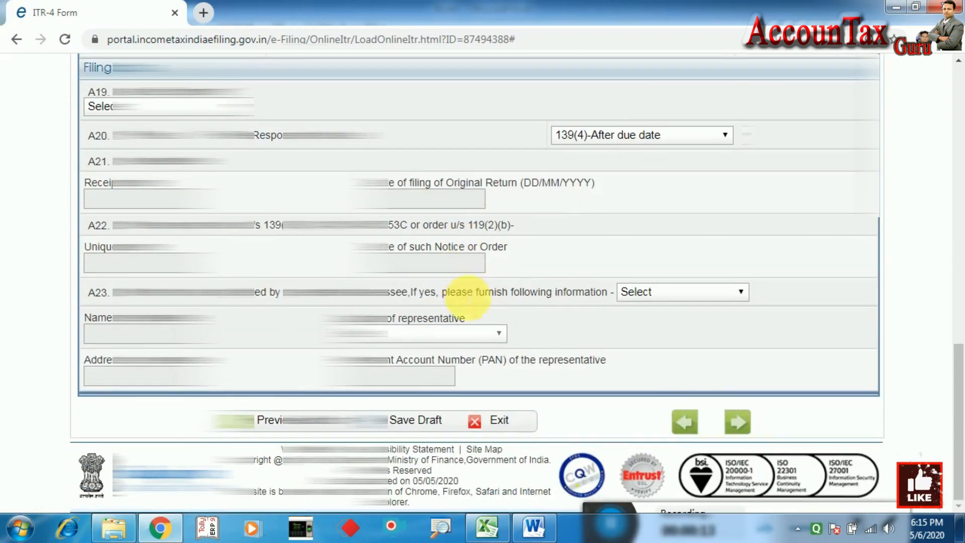
scroll(323, 316, "up", 7)
scroll(334, 324, "up", 6)
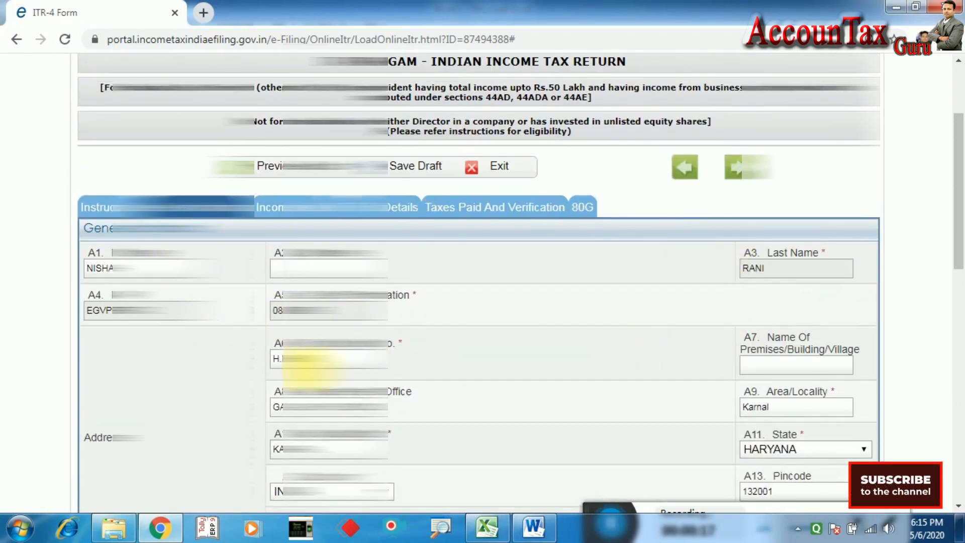
scroll(308, 370, "down", 10)
scroll(321, 352, "up", 3)
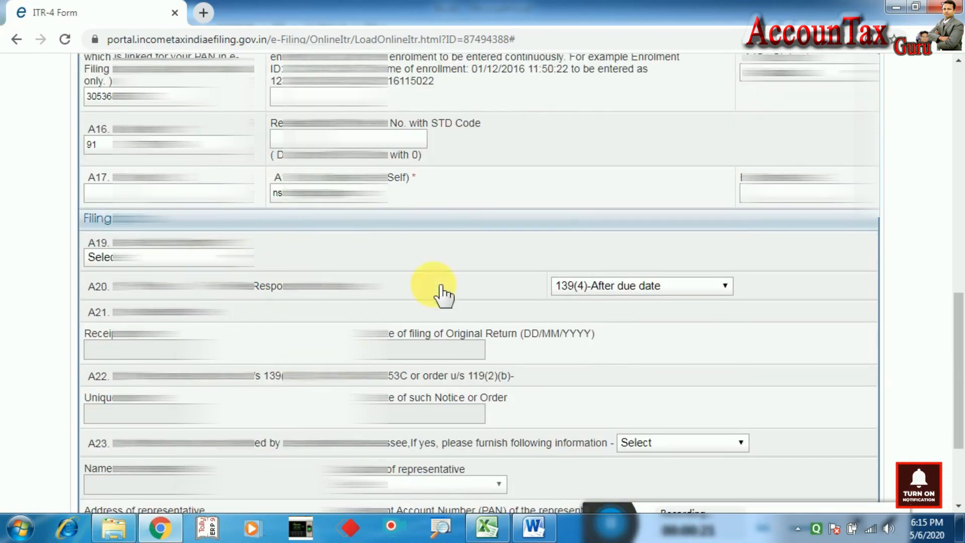
scroll(493, 359, "up", 8)
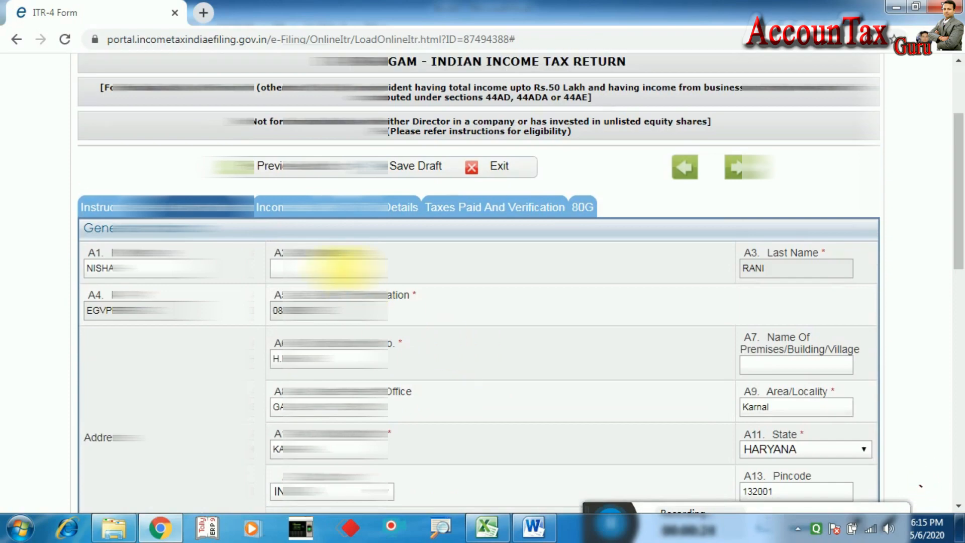
Step: Review the Income Details section, covering gross total income, the Part C deductions and the tax computation
left_click(280, 208)
scroll(322, 340, "down", 8)
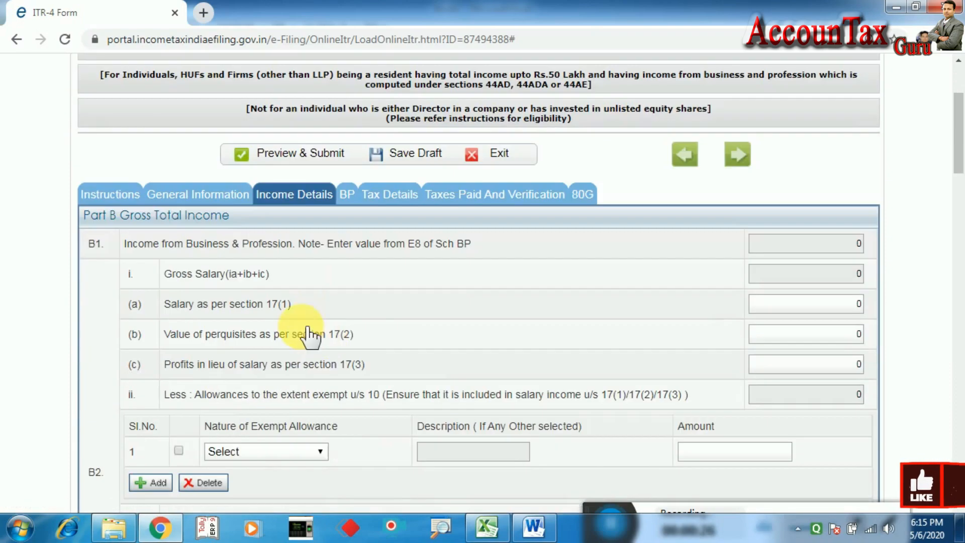
scroll(347, 332, "down", 15)
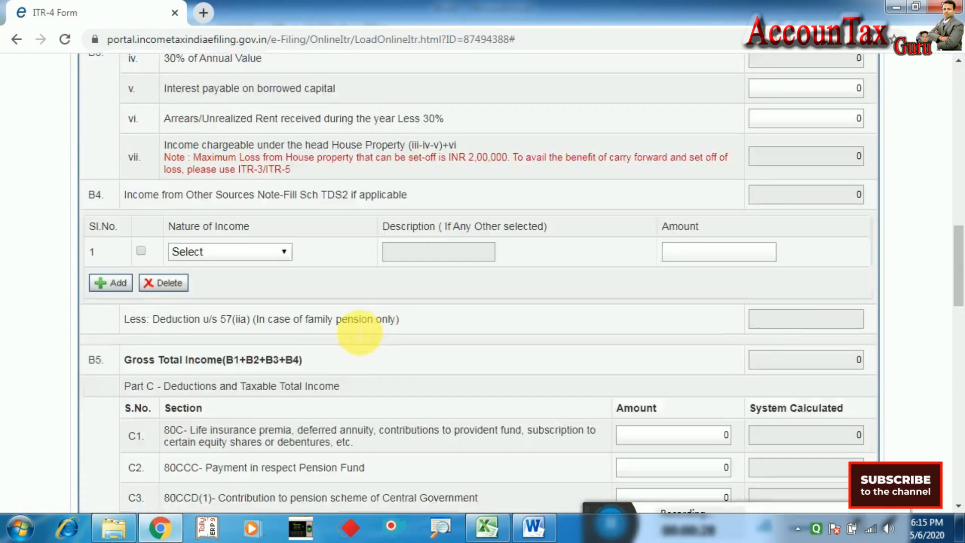
scroll(369, 339, "down", 6)
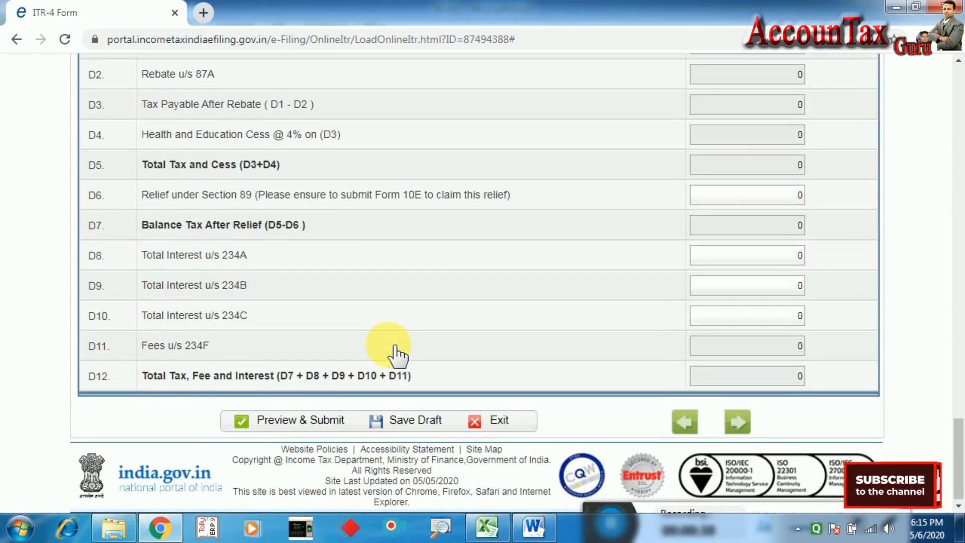
scroll(395, 347, "up", 20)
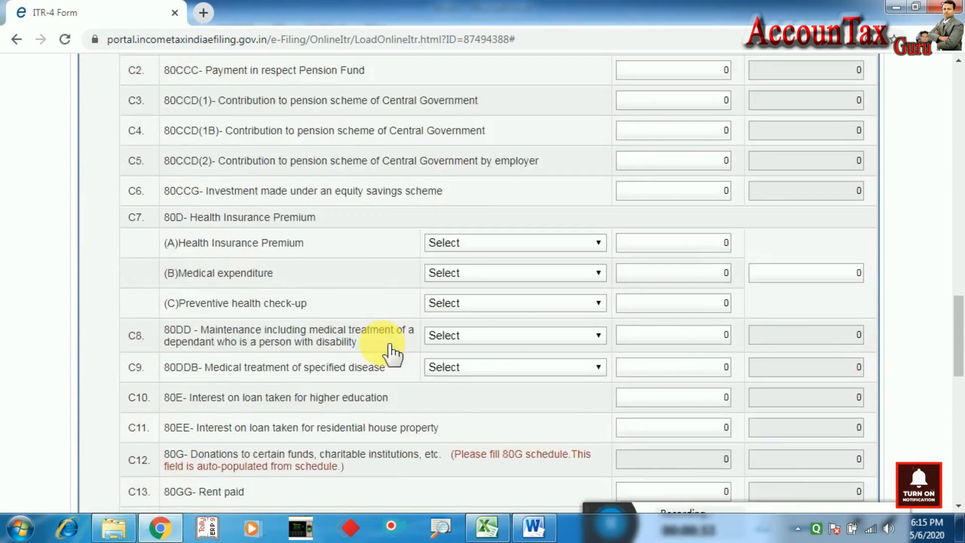
scroll(393, 355, "up", 8)
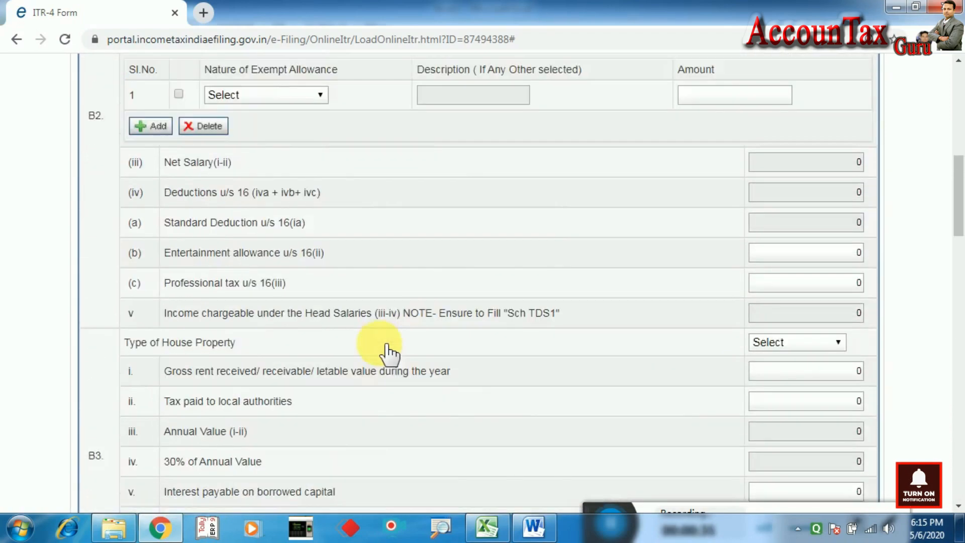
scroll(389, 354, "up", 2)
Step: Review the Tax Details section, covering the TDS, TCS and advance tax payment schedules
left_click(390, 220)
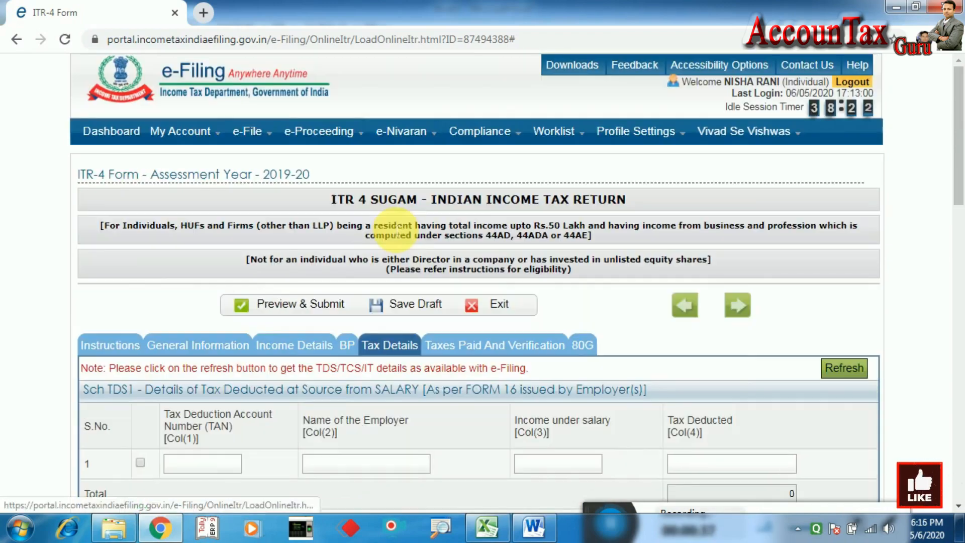
scroll(363, 400, "down", 6)
scroll(216, 312, "up", 1)
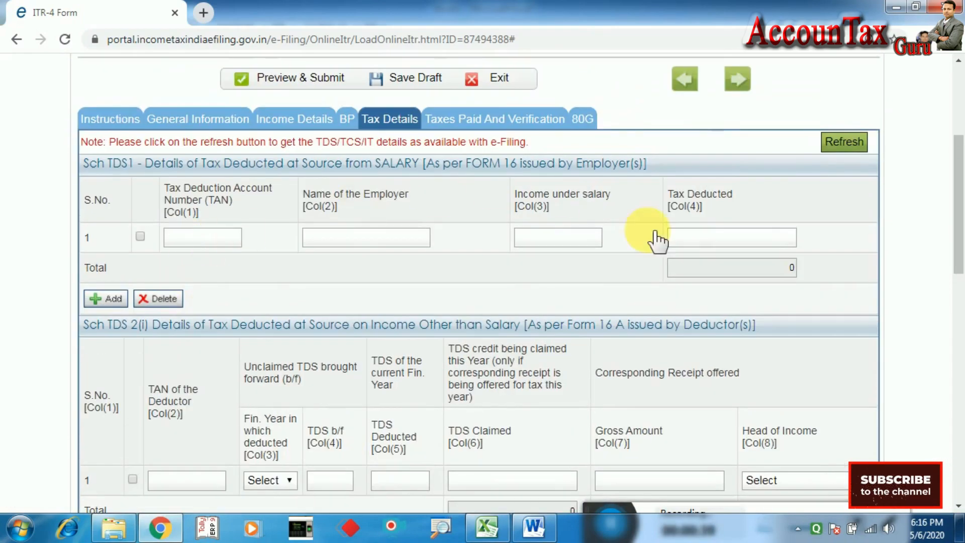
scroll(656, 241, "down", 10)
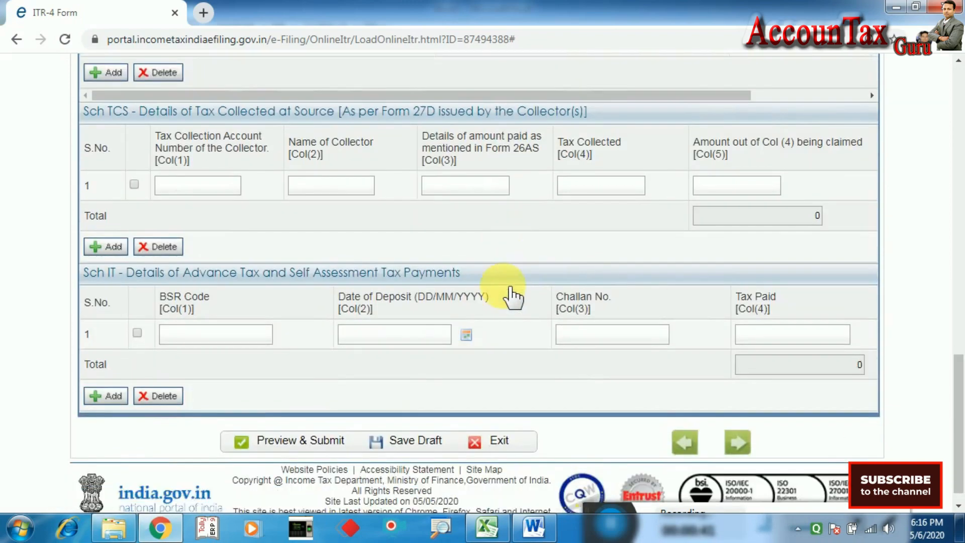
Step: Review the Taxes Paid And Verification section, from the taxes paid fields to the verification declaration and options
scroll(511, 291, "up", 15)
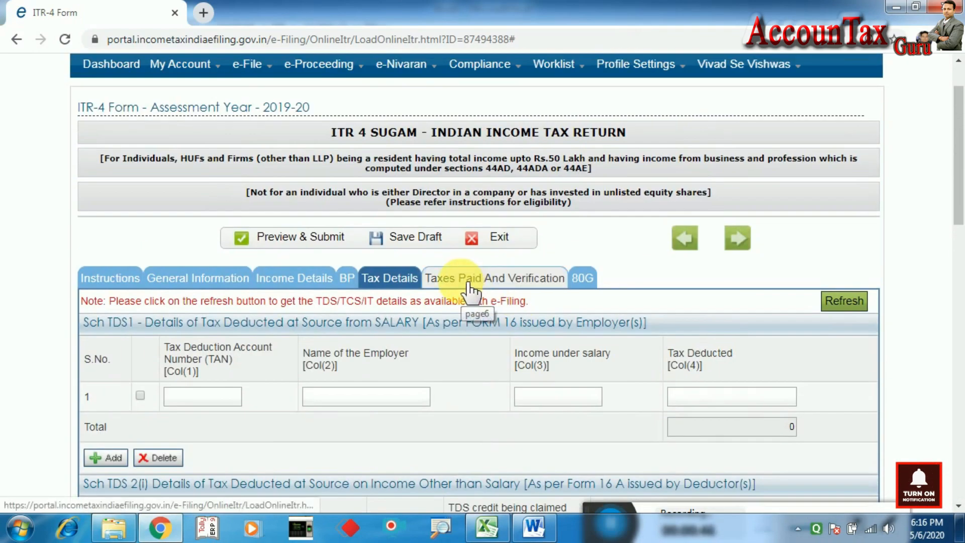
left_click(471, 289)
scroll(530, 369, "down", 16)
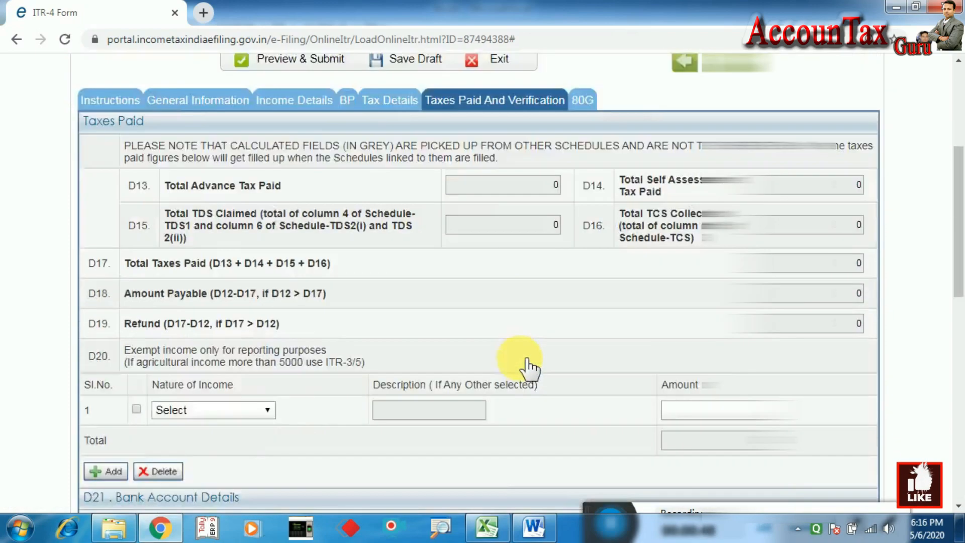
scroll(525, 370, "down", 2)
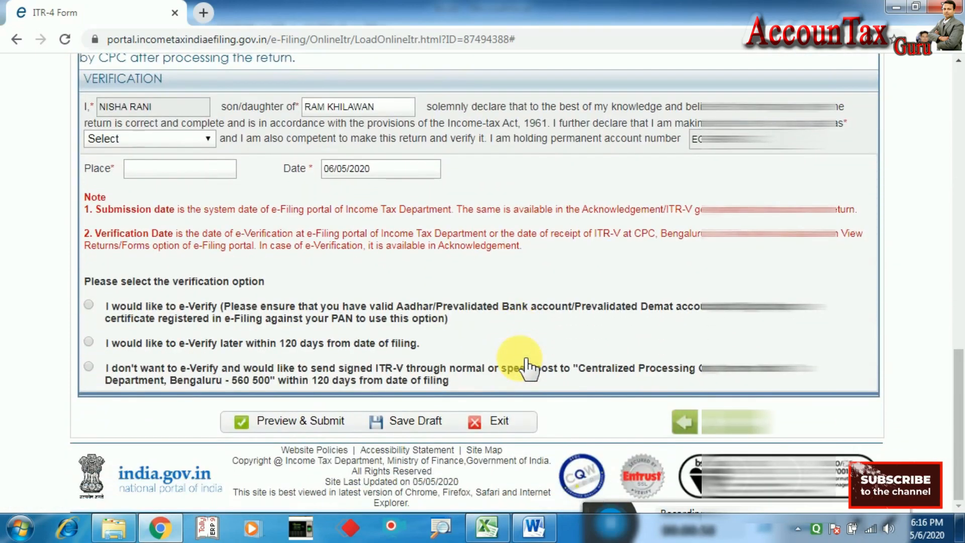
scroll(437, 334, "up", 8)
scroll(433, 329, "up", 6)
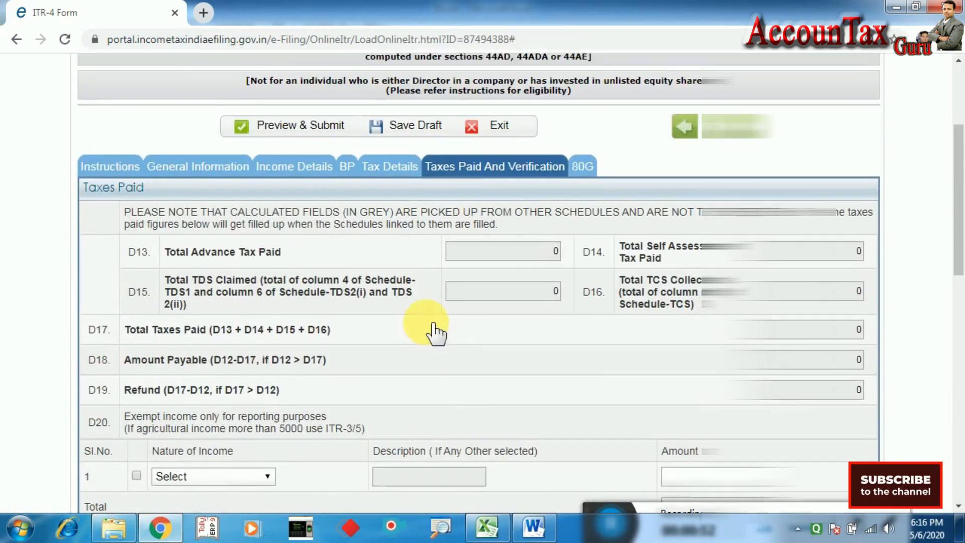
Step: Review the 80G section's donation tables, covering the 100% and 50% deduction categories with and without a qualifying limit
left_click(582, 235)
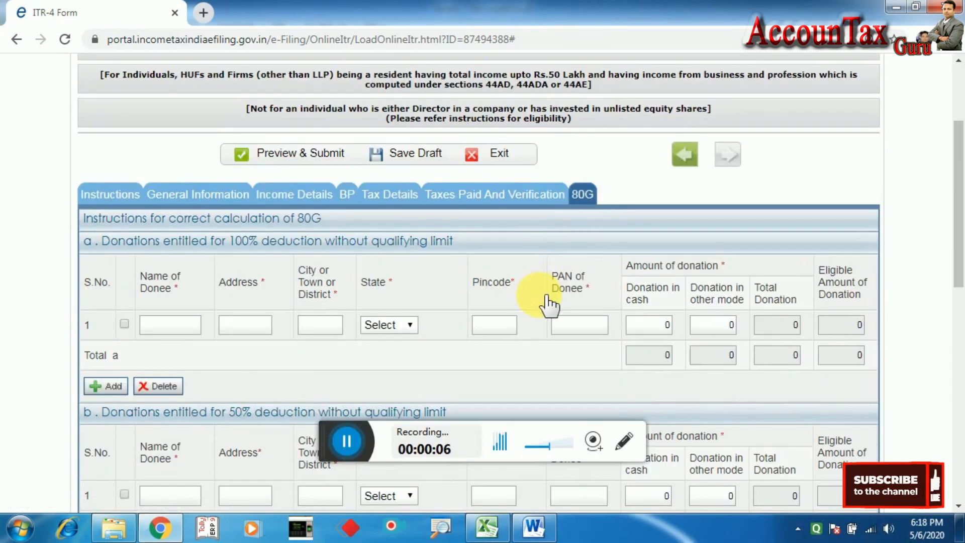
scroll(550, 303, "down", 3)
scroll(553, 304, "down", 8)
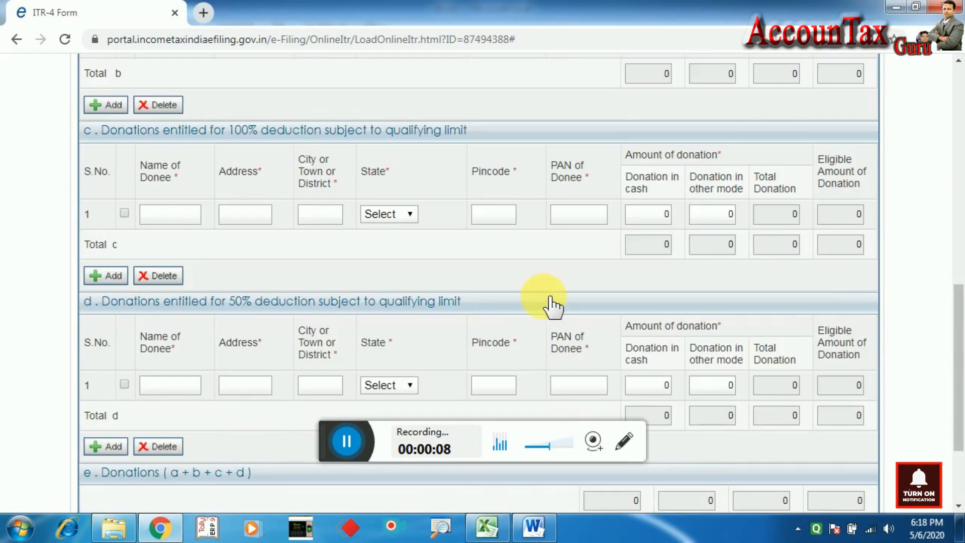
scroll(553, 304, "up", 6)
scroll(553, 305, "up", 6)
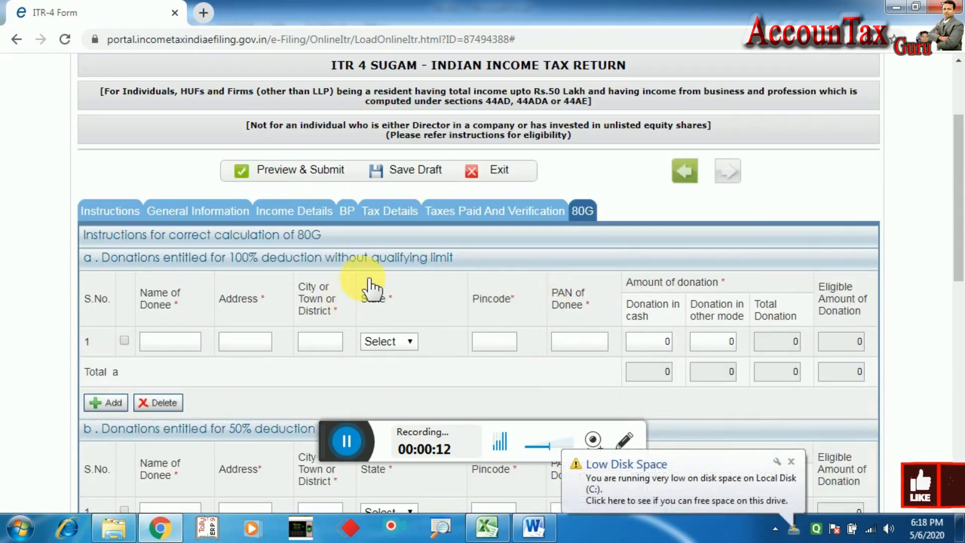
Step: Open Schedule BP and examine the presumptive business income computation under section 44AD
left_click(352, 213)
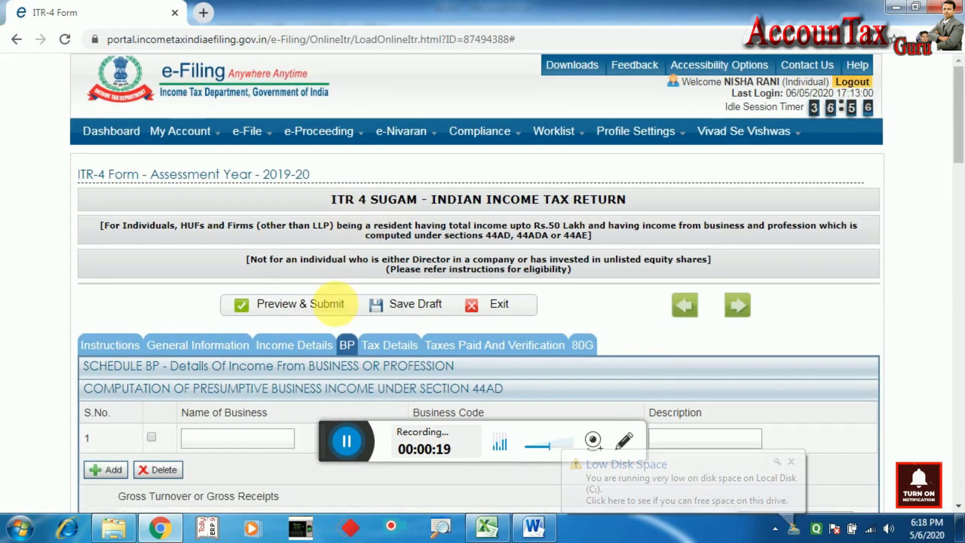
scroll(352, 349, "down", 3)
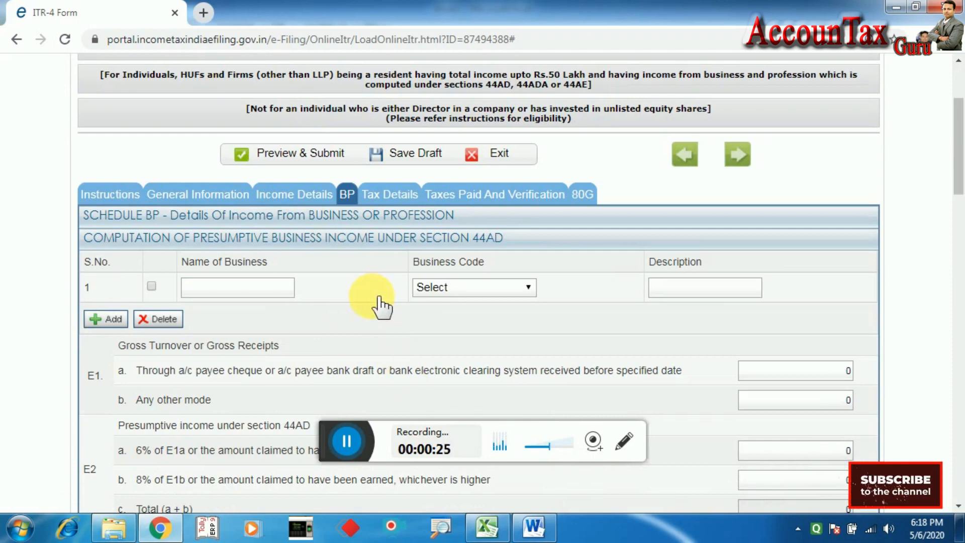
scroll(340, 258, "down", 3)
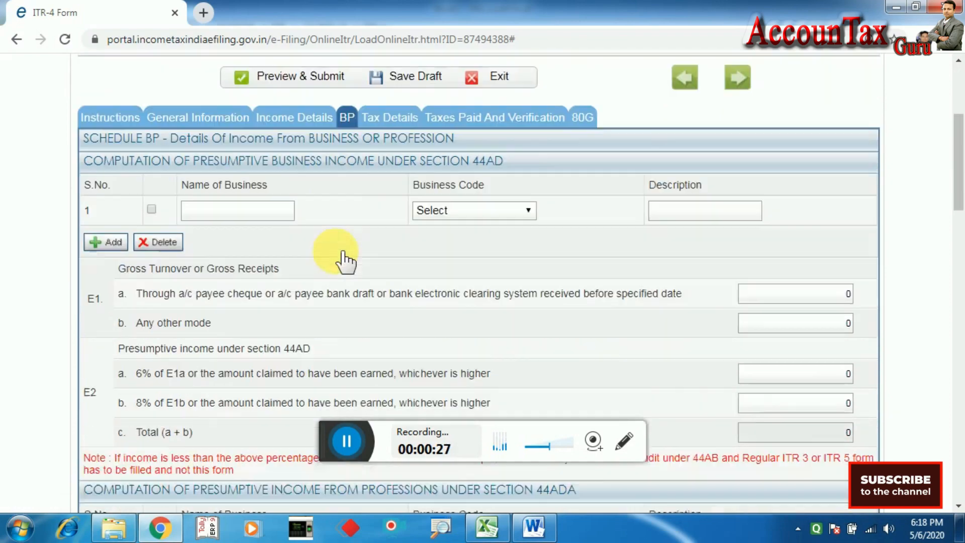
scroll(358, 246, "up", 2)
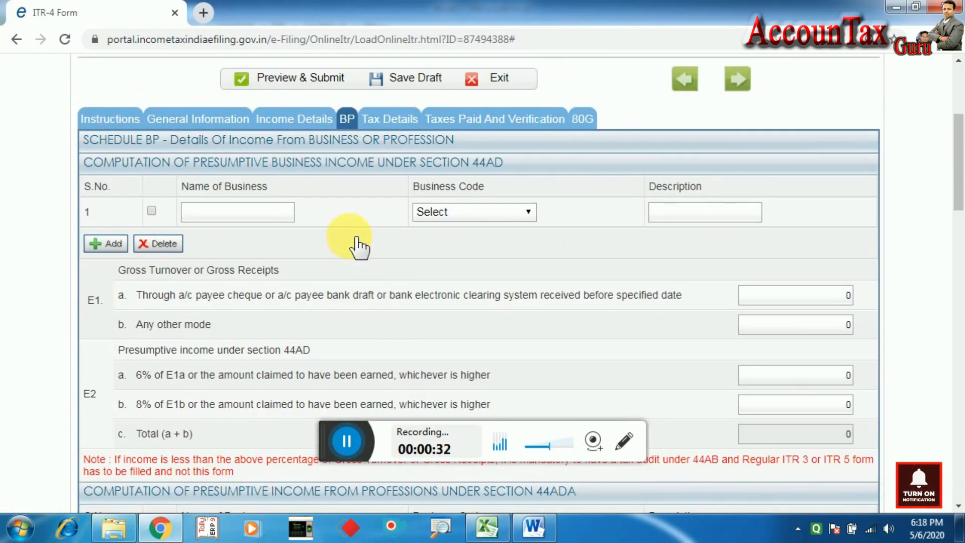
Step: Switch to the ITR-4 document in Word and check who can and cannot use the ITR-4 form
left_click(534, 528)
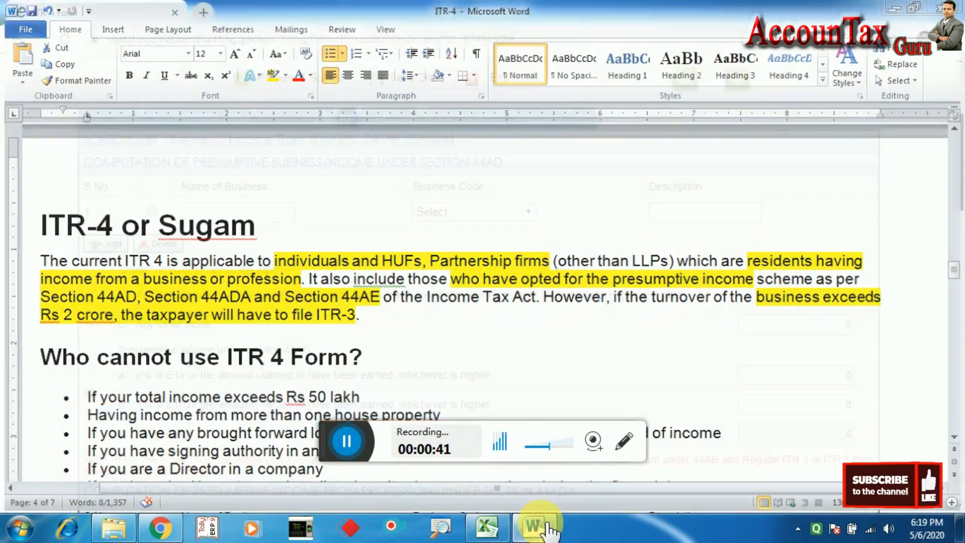
left_click(536, 528)
left_click(552, 527)
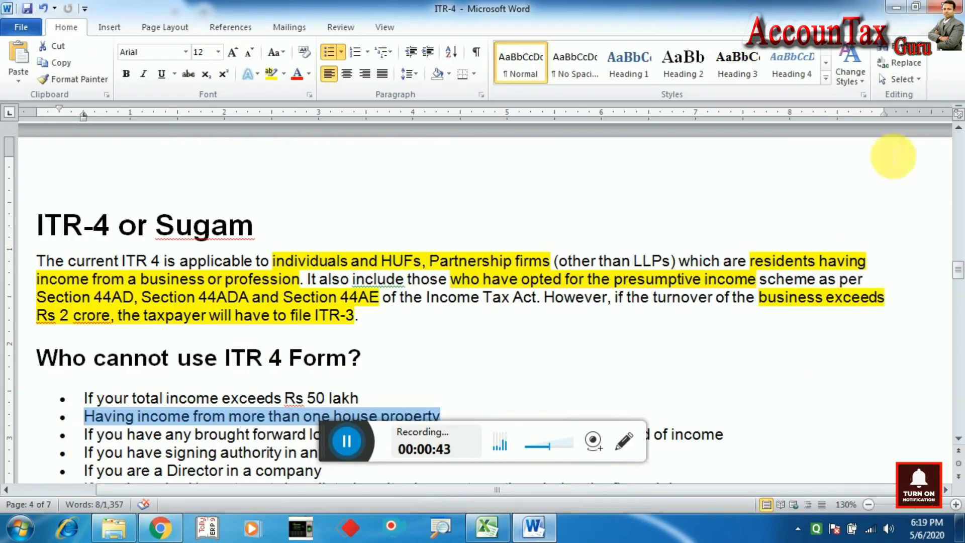
left_click(950, 6)
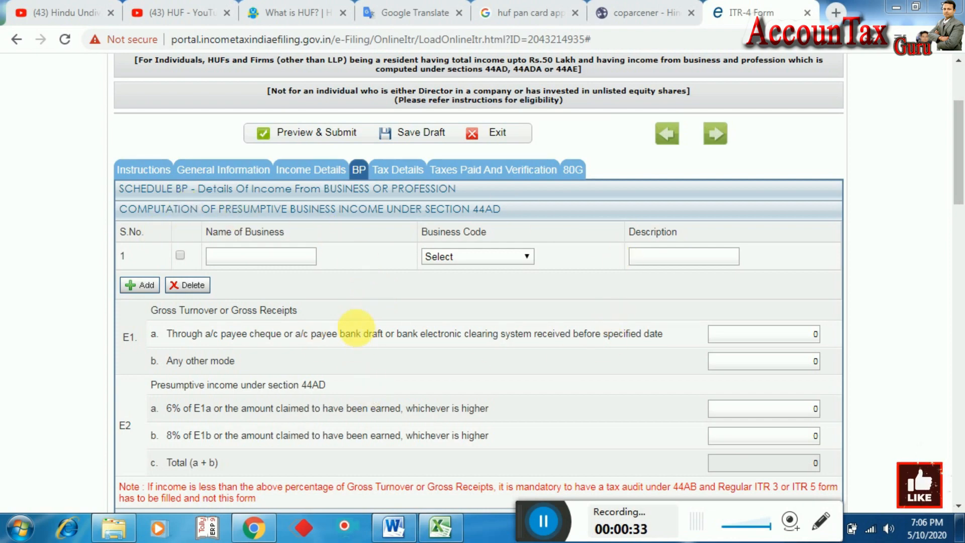
Step: Review Schedule BP from sections 44AD, 44ADA and 44AE down to the Financial Particulars of the Business
scroll(442, 300, "down", 3)
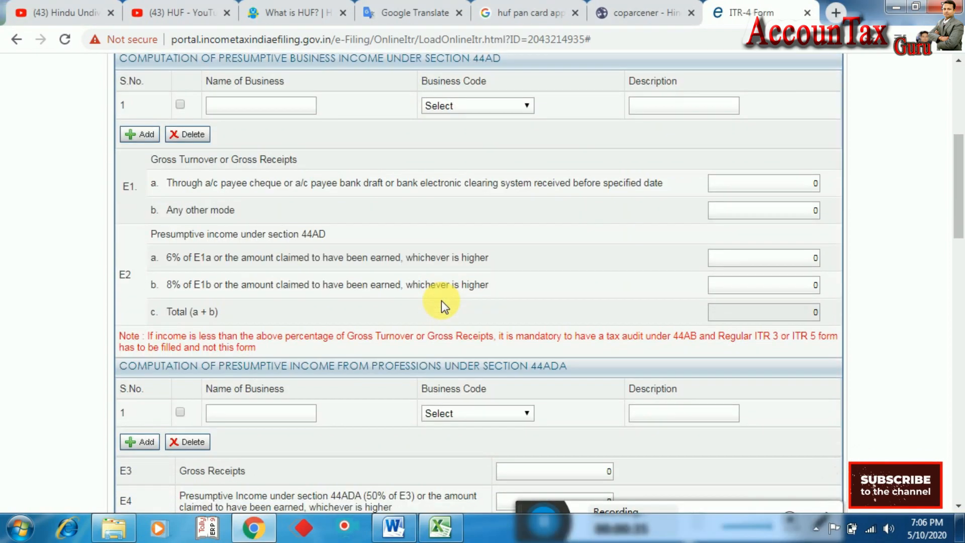
scroll(442, 301, "down", 3)
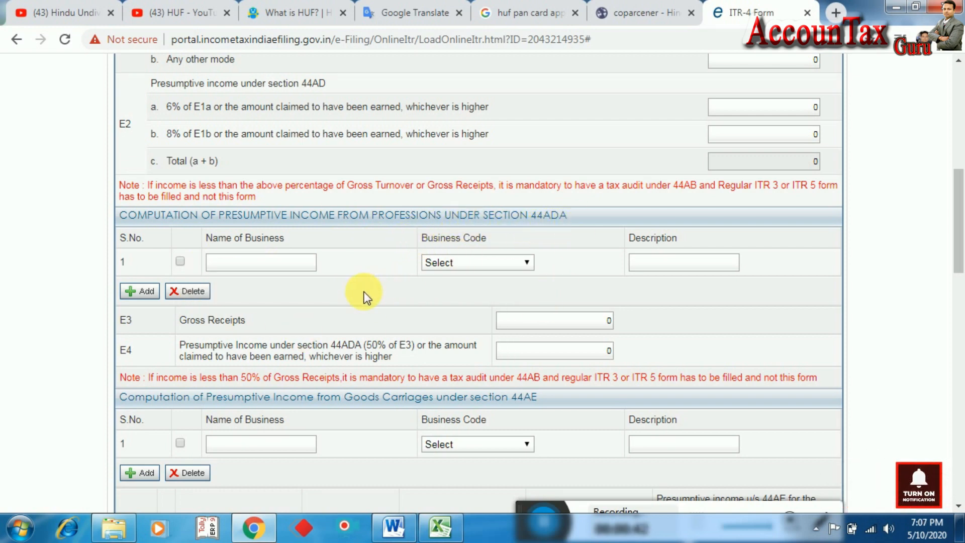
scroll(364, 292, "down", 4)
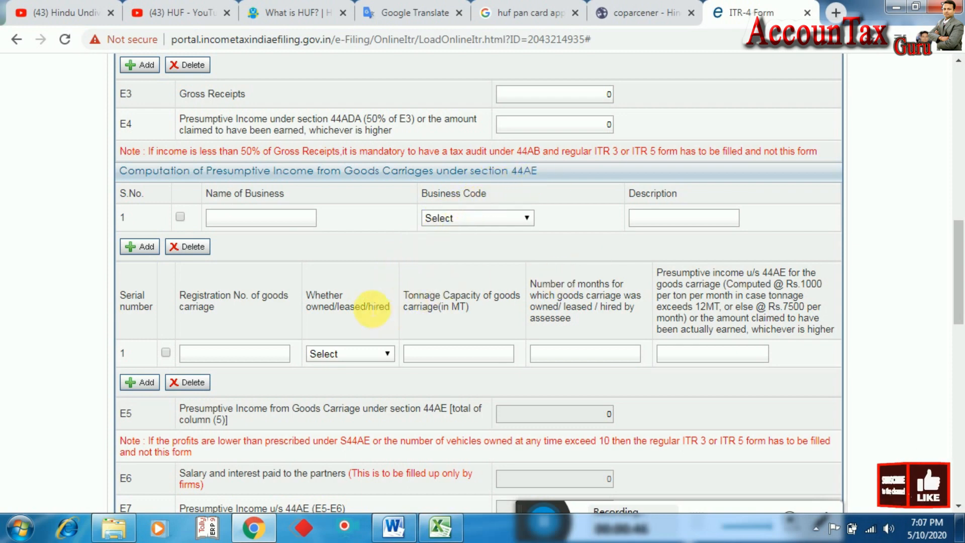
scroll(369, 306, "down", 4)
scroll(372, 307, "down", 7)
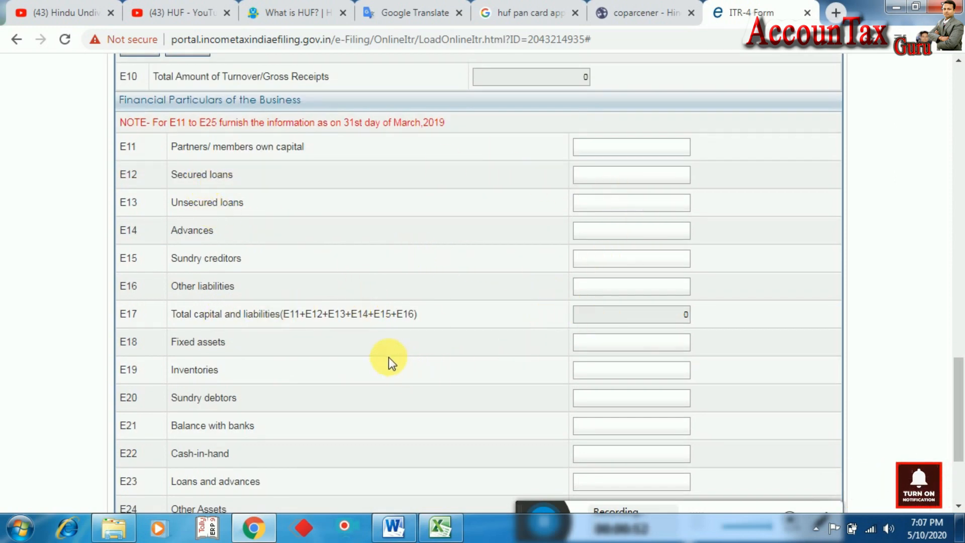
scroll(388, 357, "down", 2)
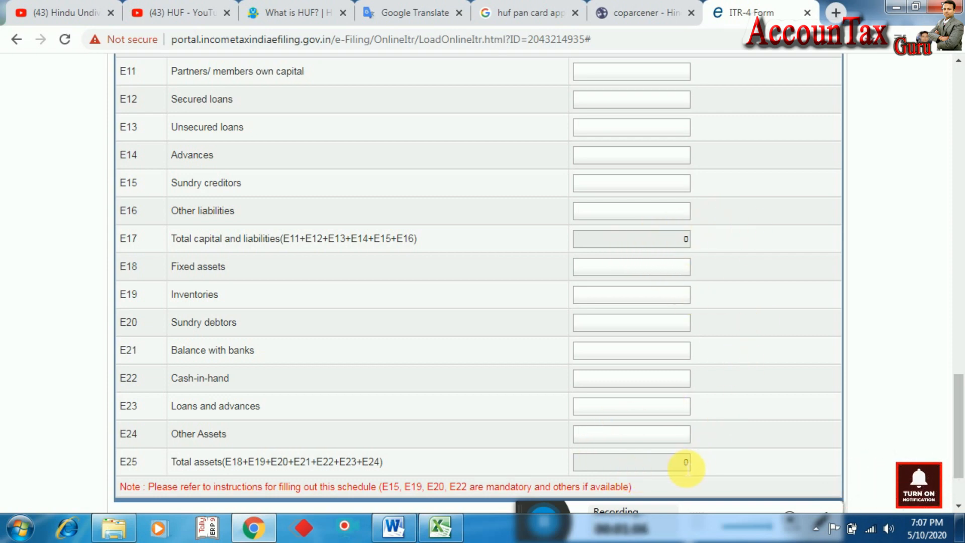
scroll(733, 297, "up", 15)
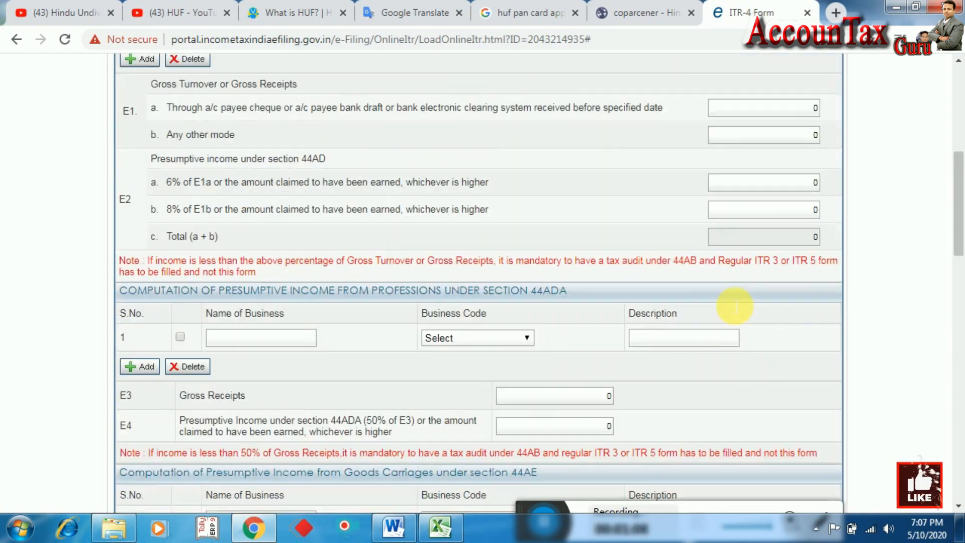
scroll(730, 304, "up", 3)
scroll(607, 351, "down", 2)
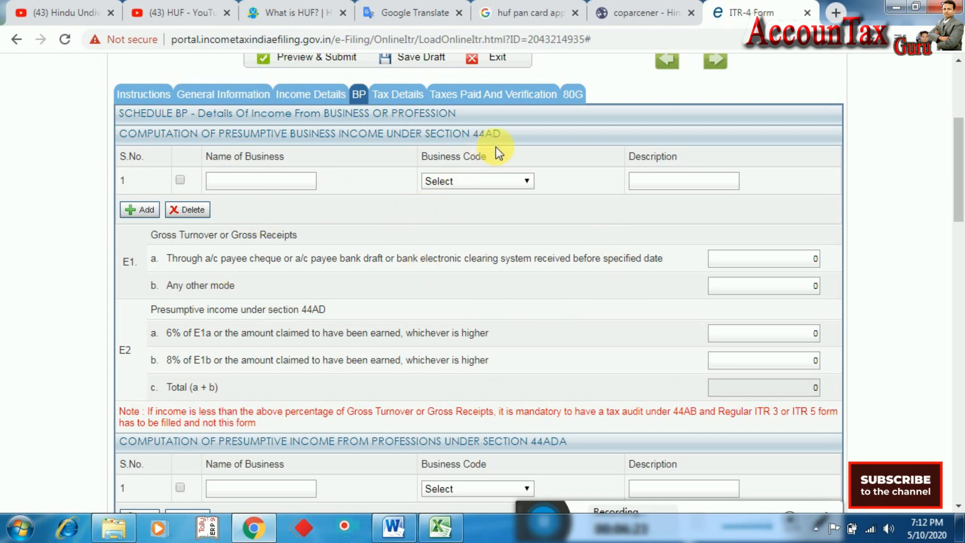
scroll(503, 244, "down", 5)
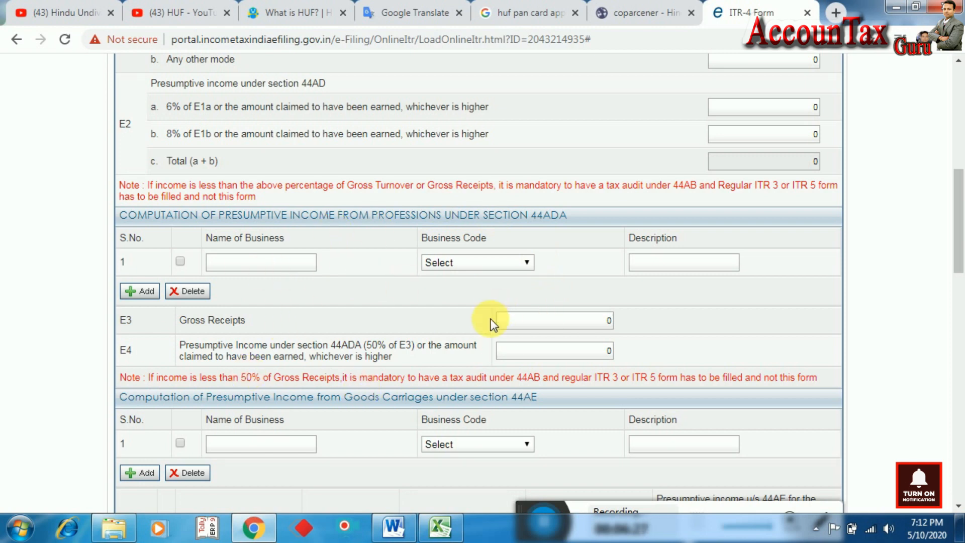
scroll(418, 198, "up", 5)
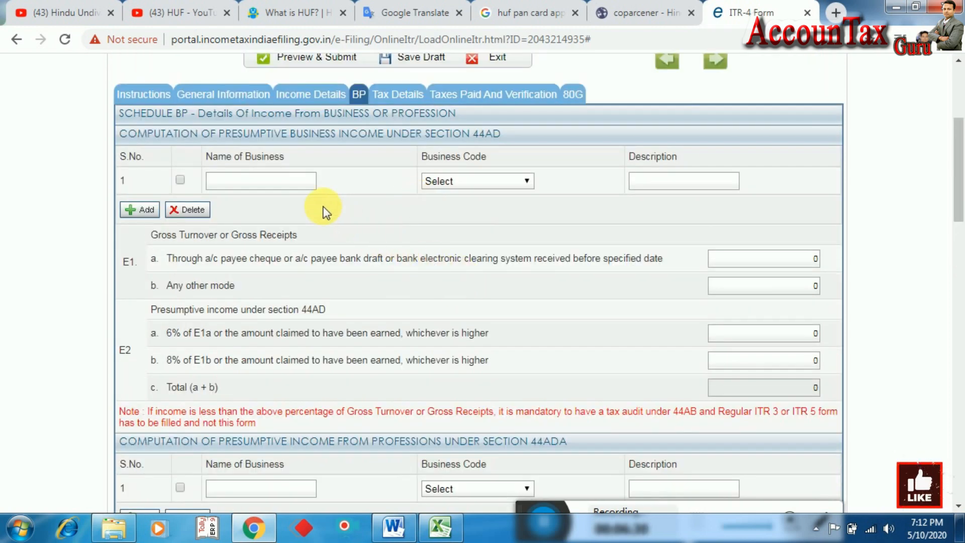
Step: Enter RAJ ENTERPRISES as the name of the business under section 44AD
left_click(298, 183)
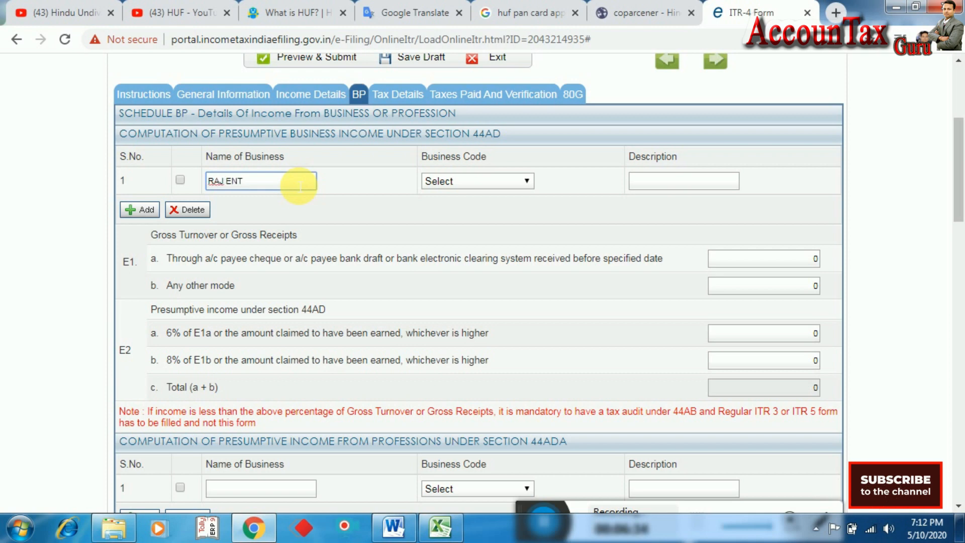
type("RAJ ENTERPRISES")
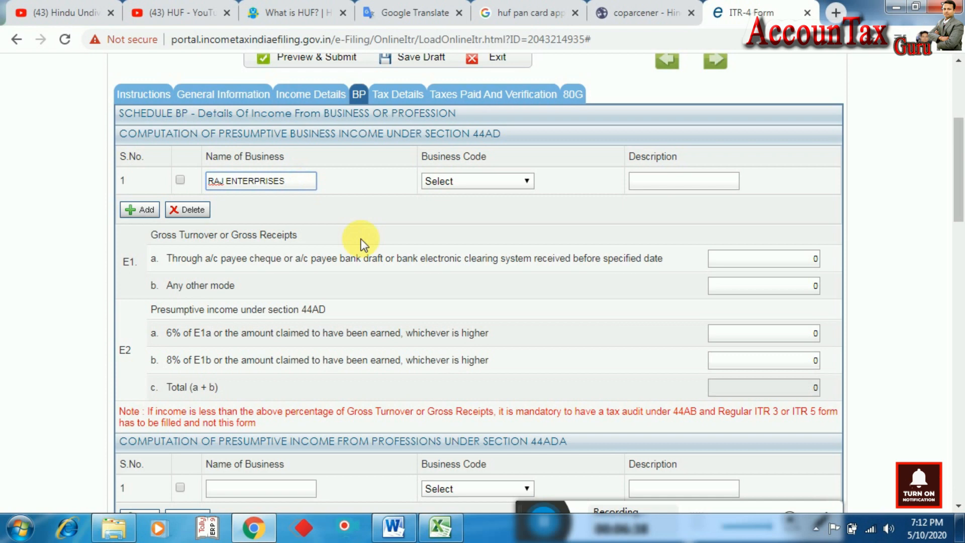
left_click(424, 234)
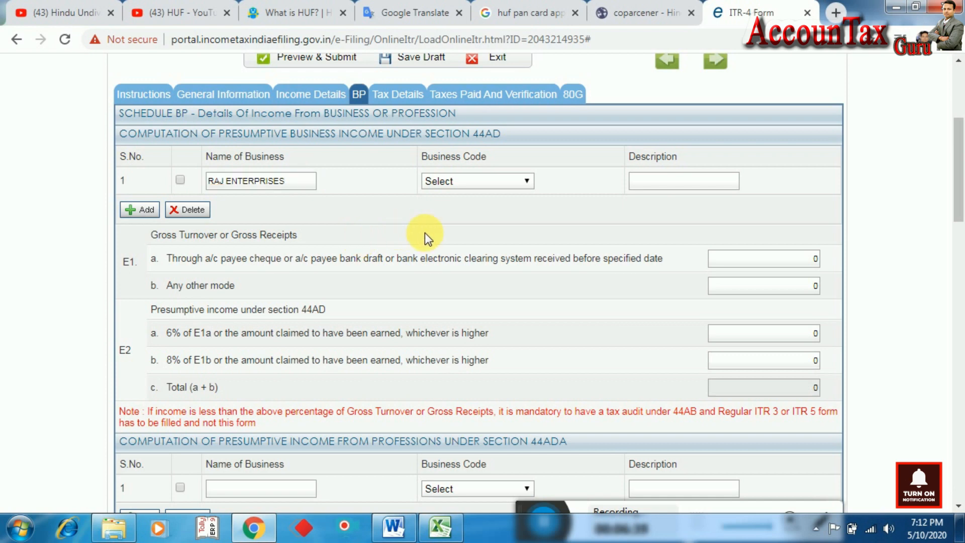
Step: Set the section 44AD business code to 21008-Other services n.e.c
left_click(477, 184)
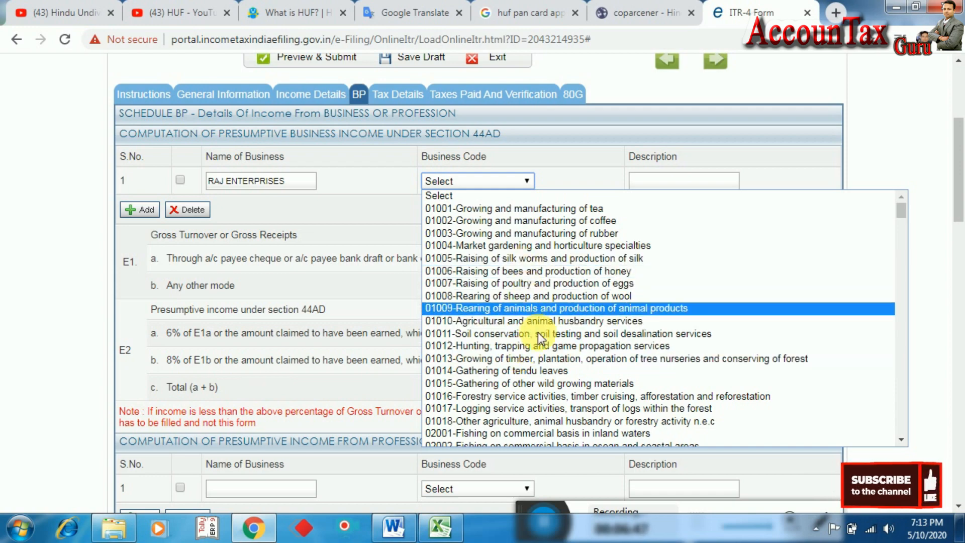
scroll(546, 415, "down", 10)
scroll(545, 415, "down", 20)
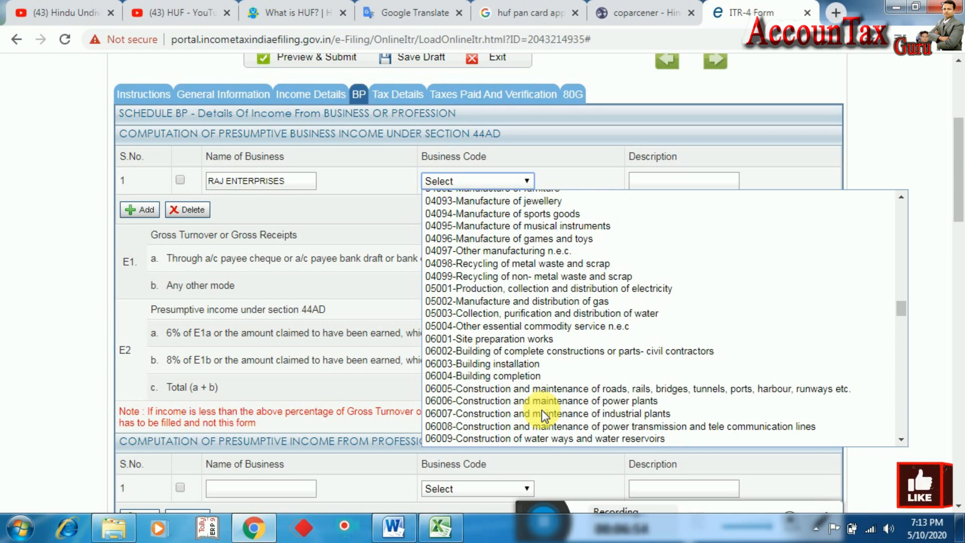
scroll(535, 392, "down", 20)
scroll(535, 390, "down", 20)
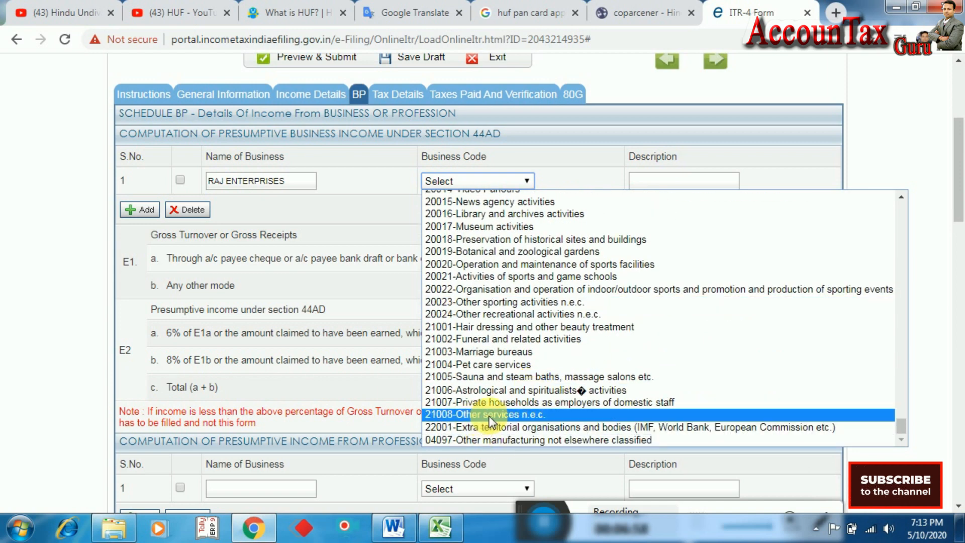
left_click(491, 416)
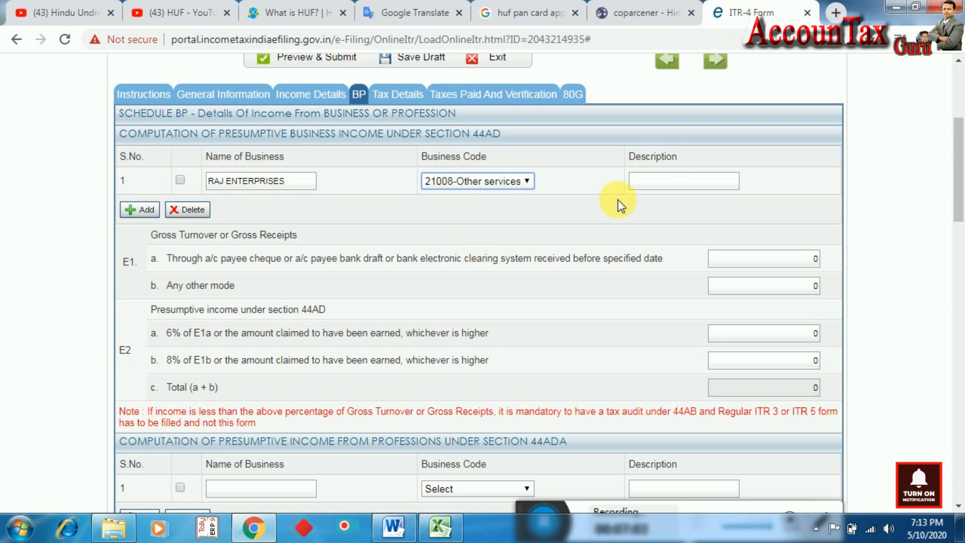
Step: Enter BLOG as the description of the section 44AD business
left_click(656, 187)
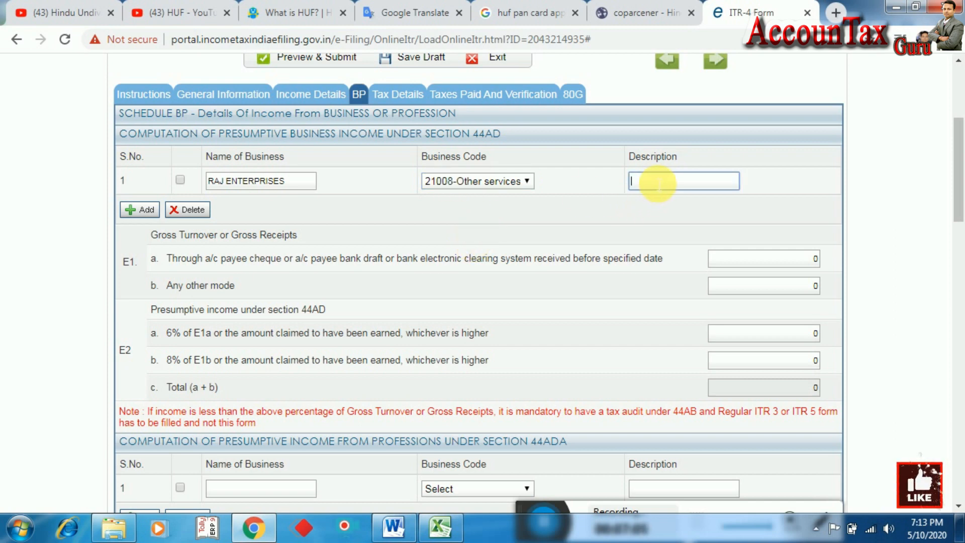
type("H")
key("BackSpace")
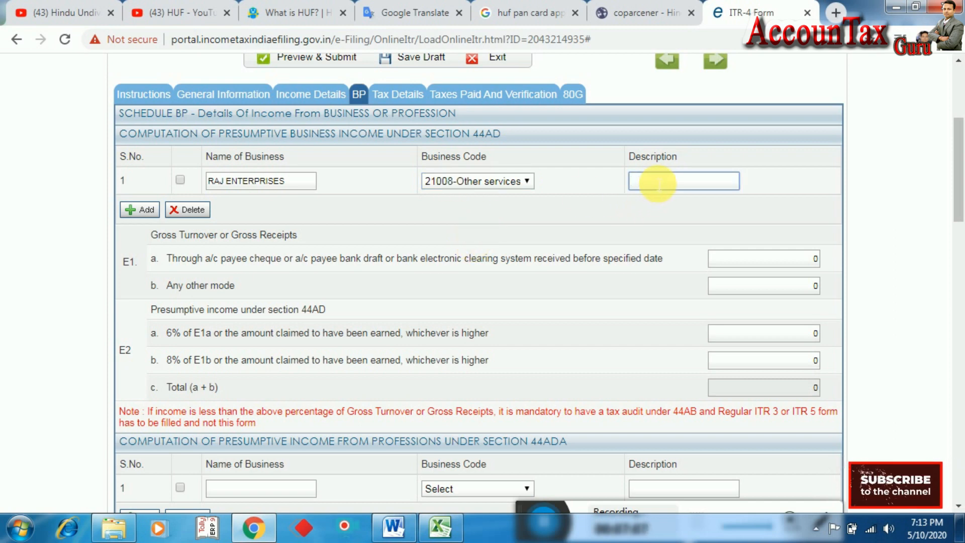
type("BLOG")
left_click(631, 205)
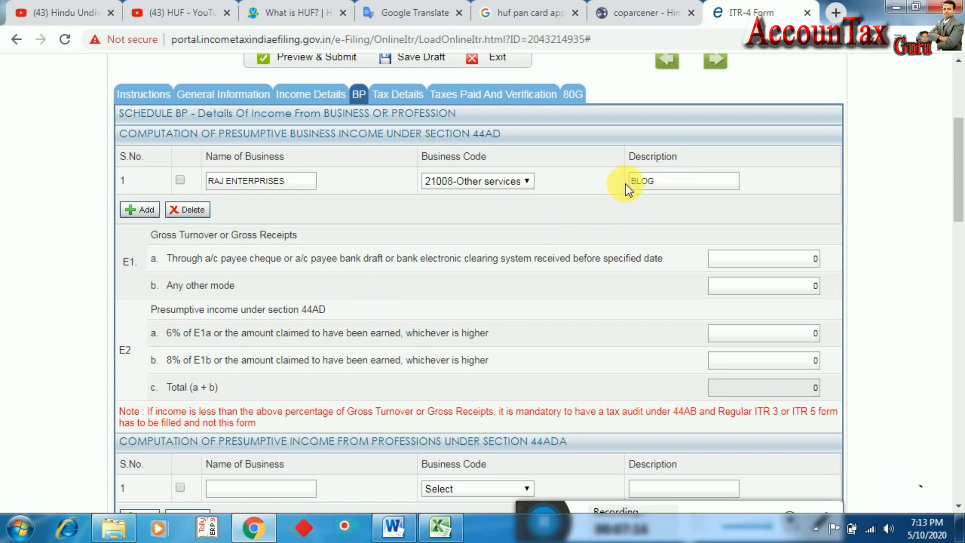
Step: Select the E1a gross receipts amount for bank-mode receipts in the section 44AD computation
scroll(387, 267, "down", 1)
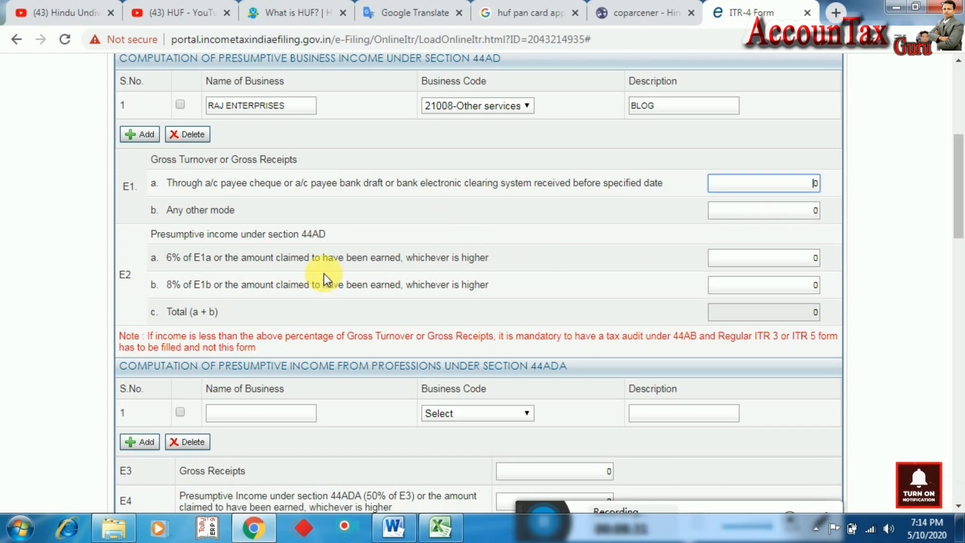
left_click(785, 214)
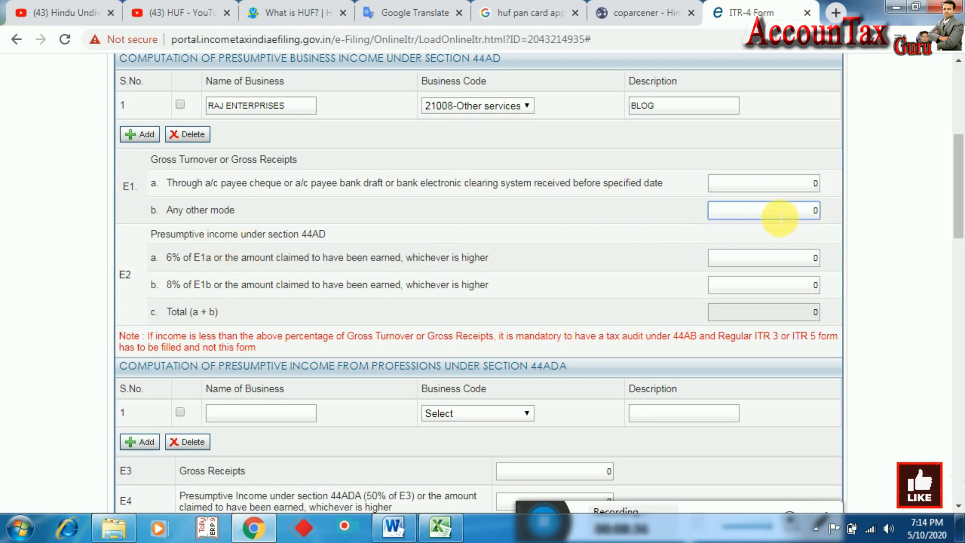
left_click(793, 186)
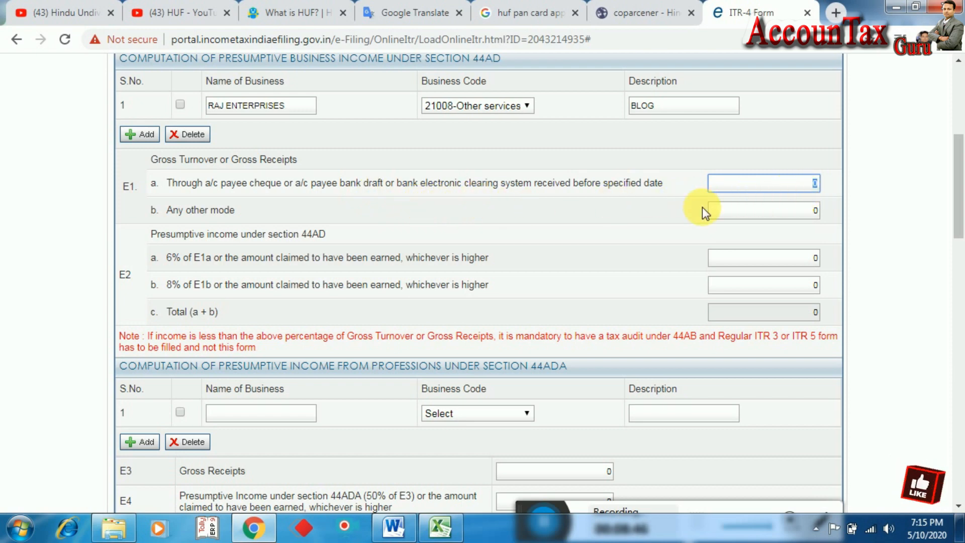
Step: Switch to the PRESUMPTIVE INCOME FORMULA workbook in Excel and examine the business turnover, rates and presumptive income calculation
left_click(444, 524)
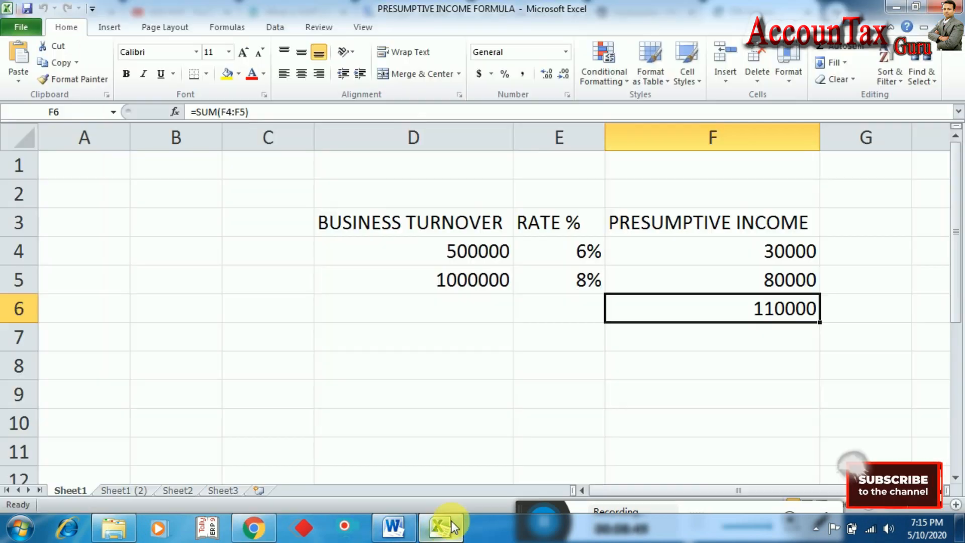
left_click(452, 251)
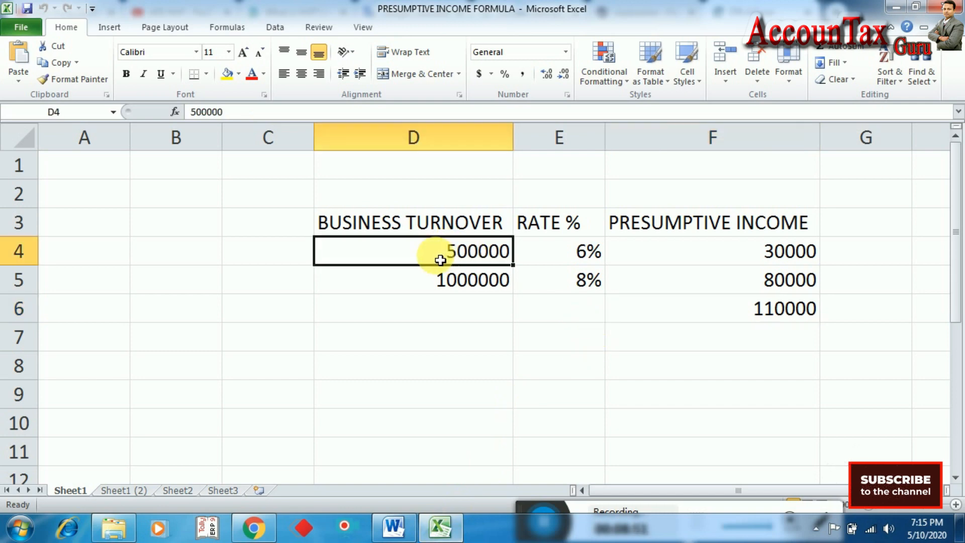
left_click(293, 262)
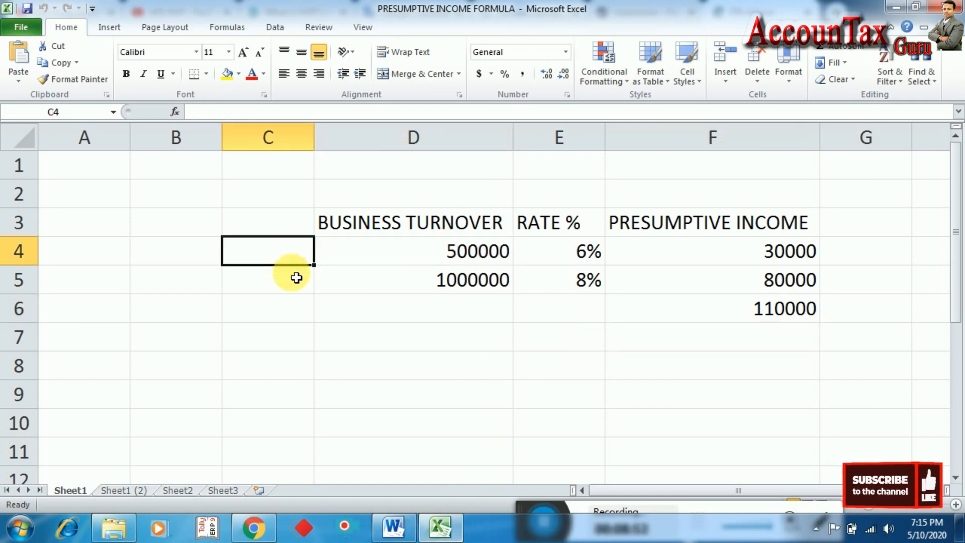
left_click(295, 279)
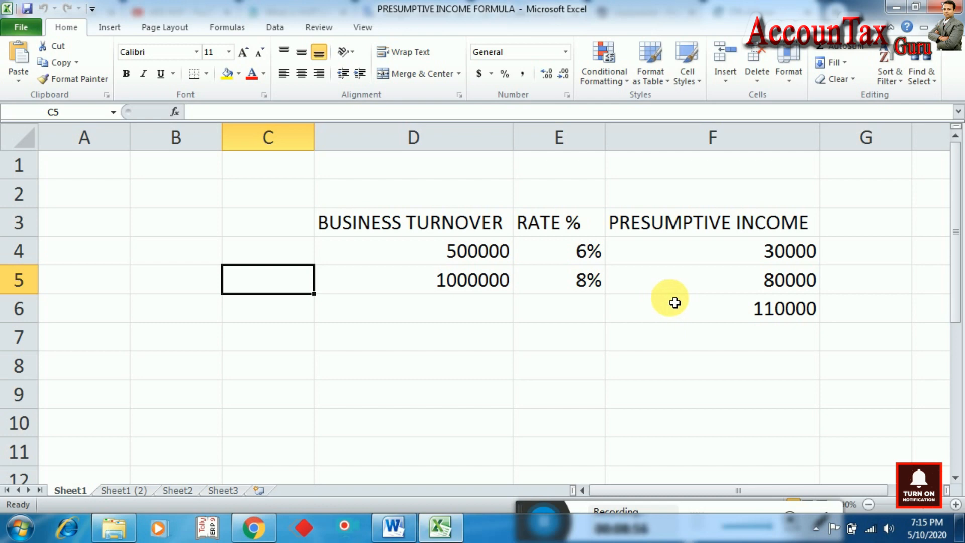
left_click(441, 258)
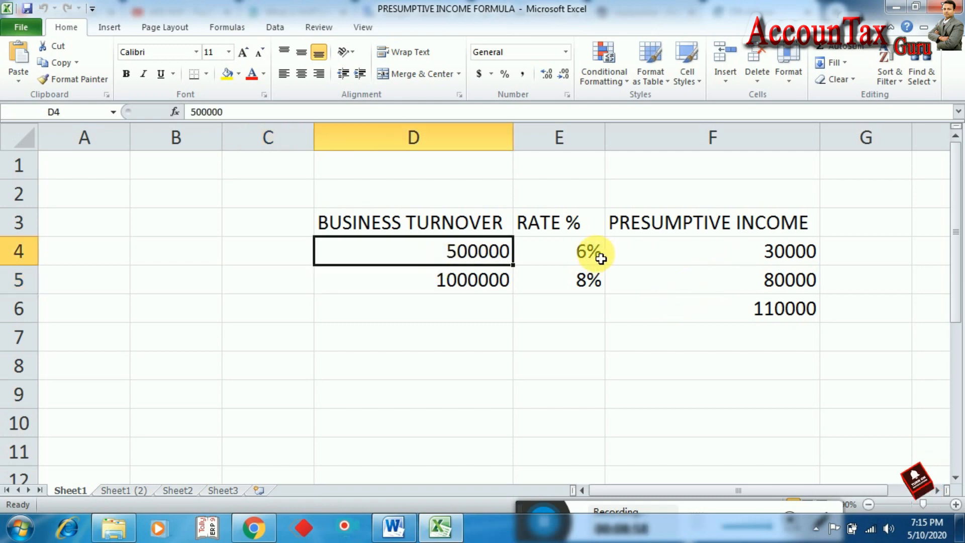
left_click(601, 259)
left_click(739, 260)
left_click(487, 294)
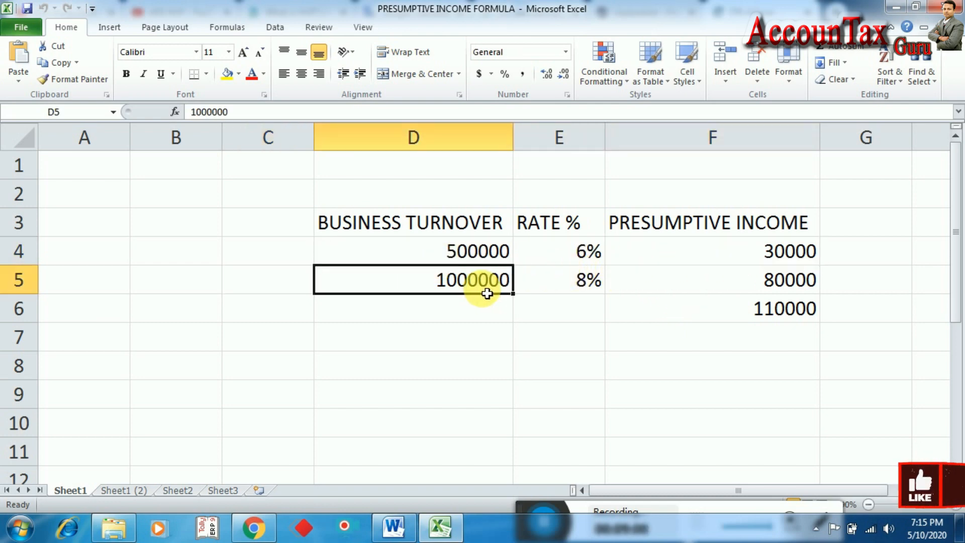
left_click(582, 291)
left_click(711, 284)
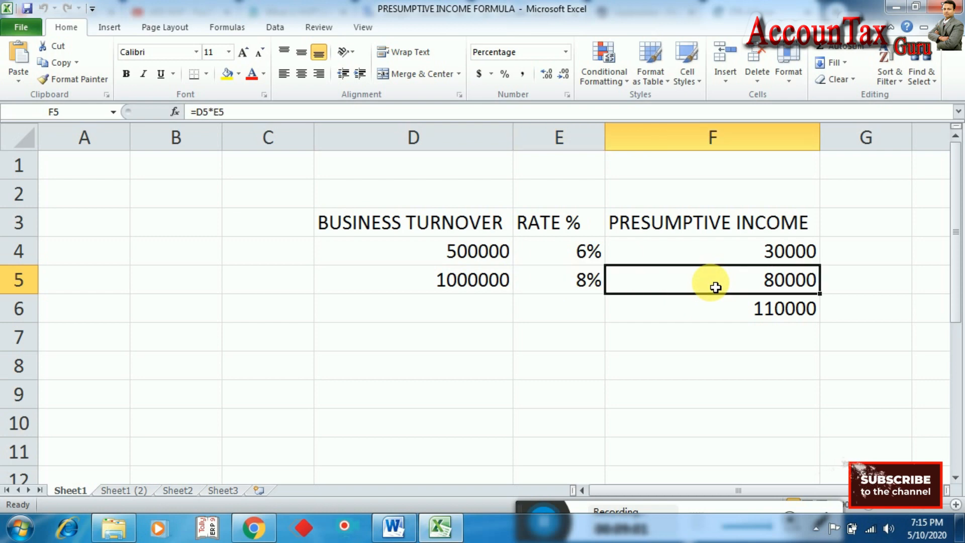
left_click(723, 314)
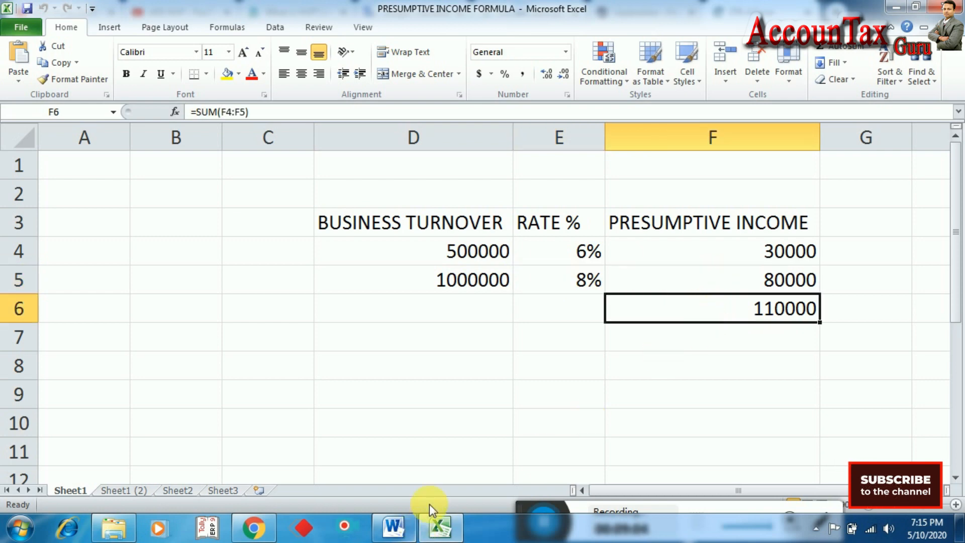
Step: Return to the ITR-4 form in Chrome and enter section 44AD gross receipts of 500000 for E1a and 1000000 for E1b
left_click(433, 520)
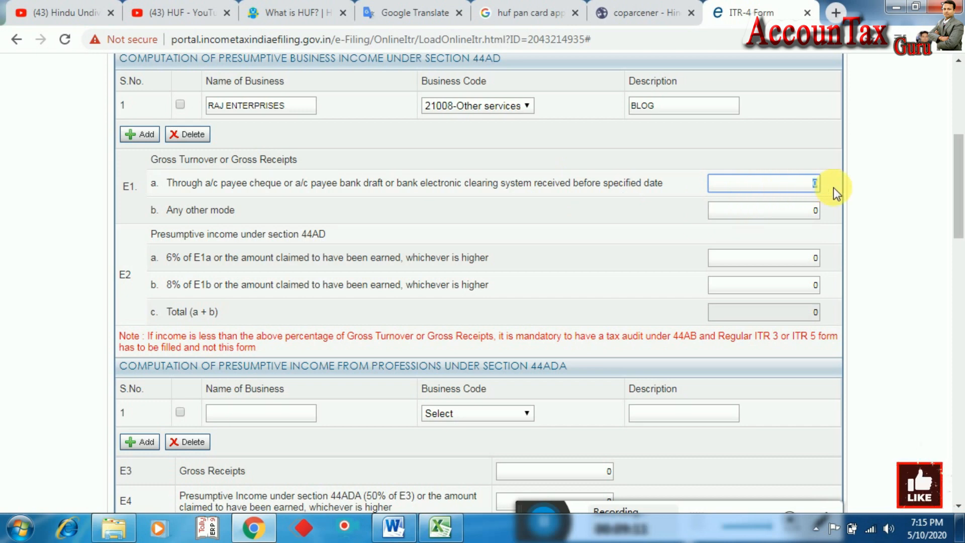
type("00000")
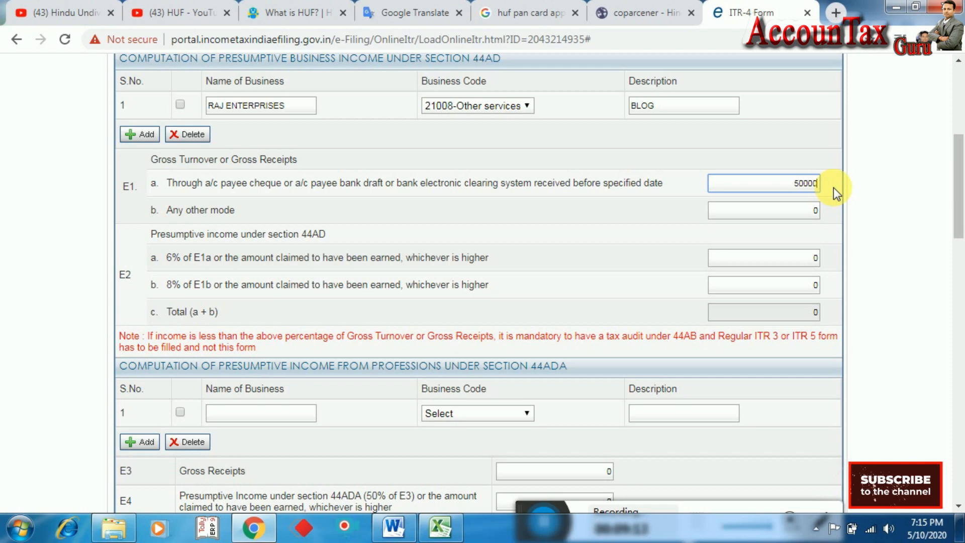
left_click(862, 220)
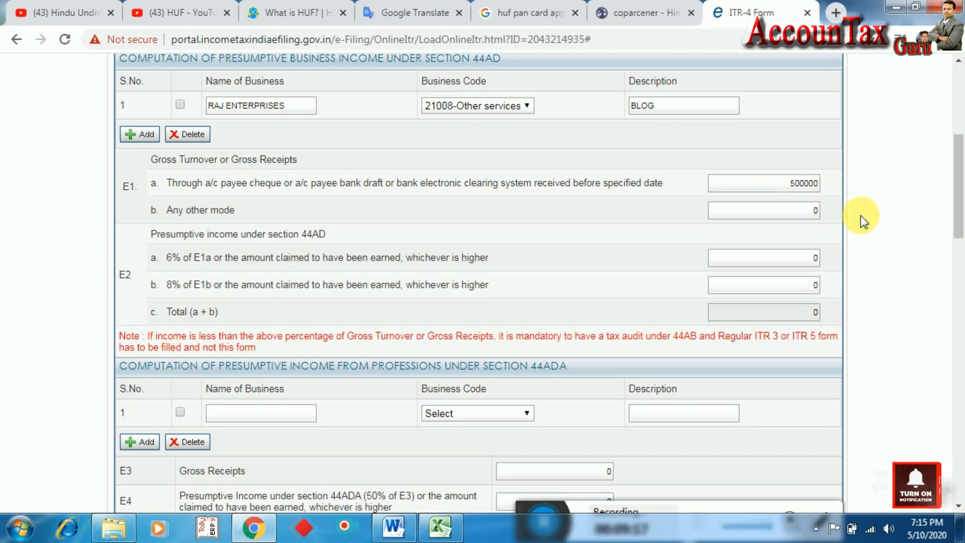
left_click(819, 210)
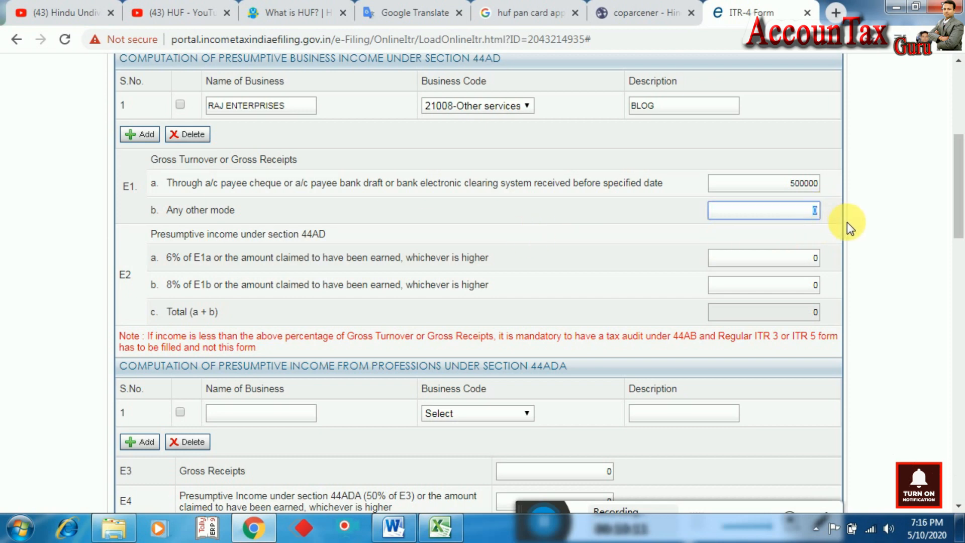
type("10000")
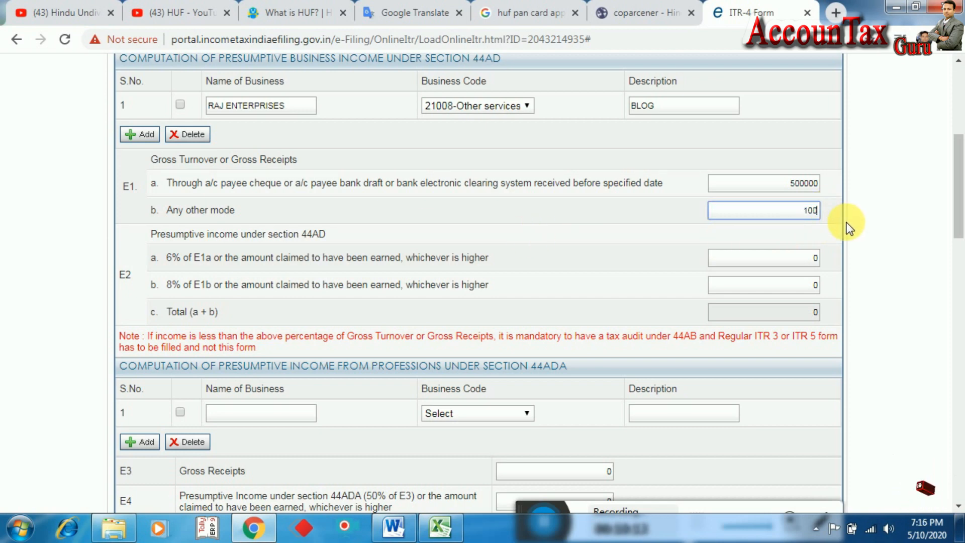
type("00")
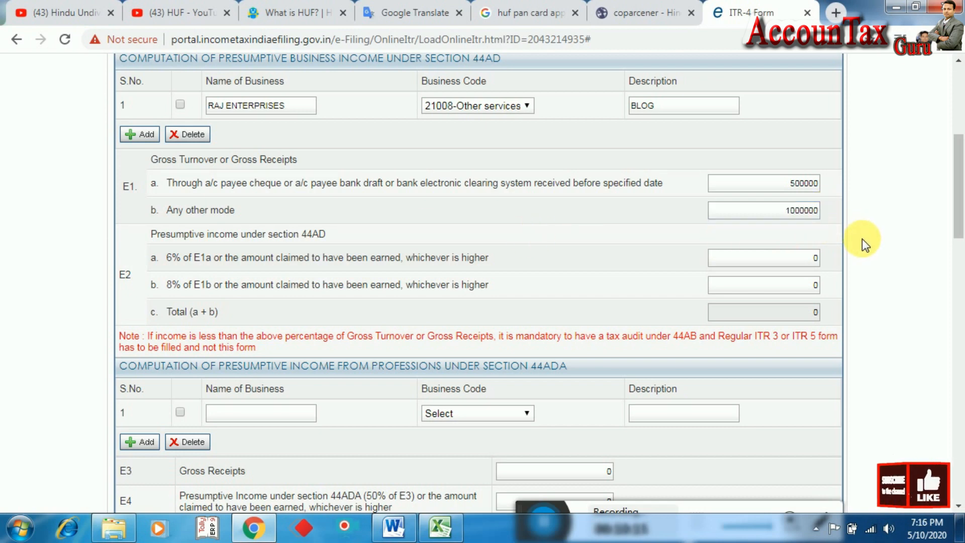
left_click(865, 243)
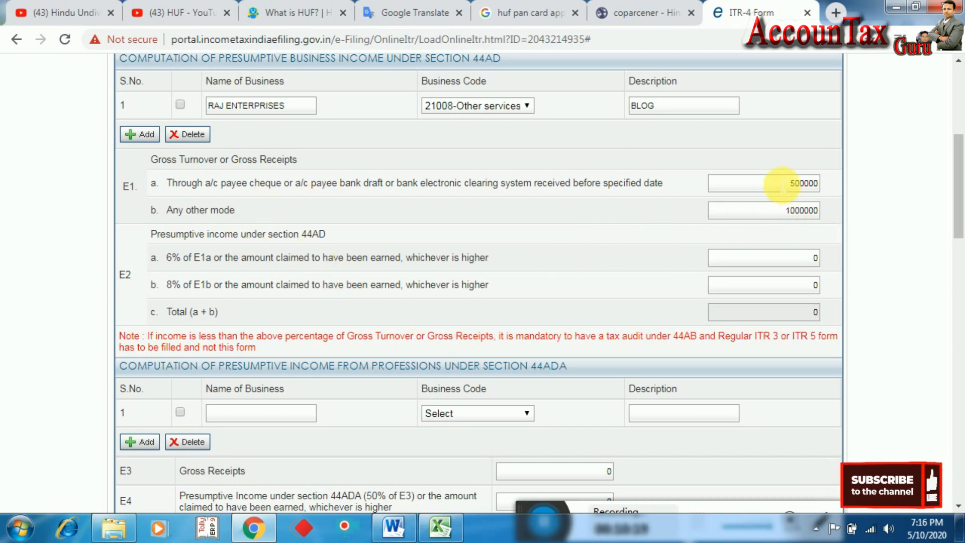
Step: Enter the section 44AD presumptive income as 30000 for E2a (6%) and 80000 for E2b (8%)
left_click(804, 183)
left_click(799, 210)
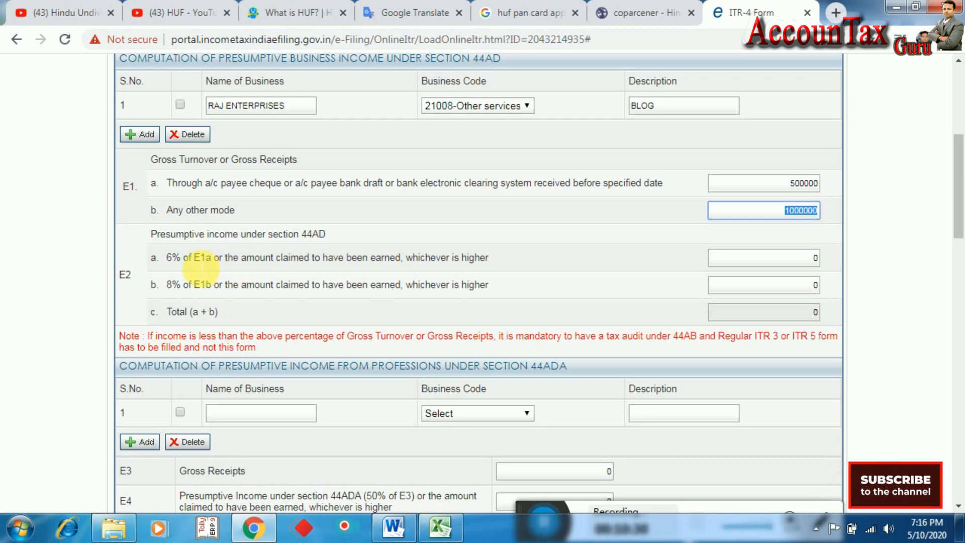
left_click(812, 258)
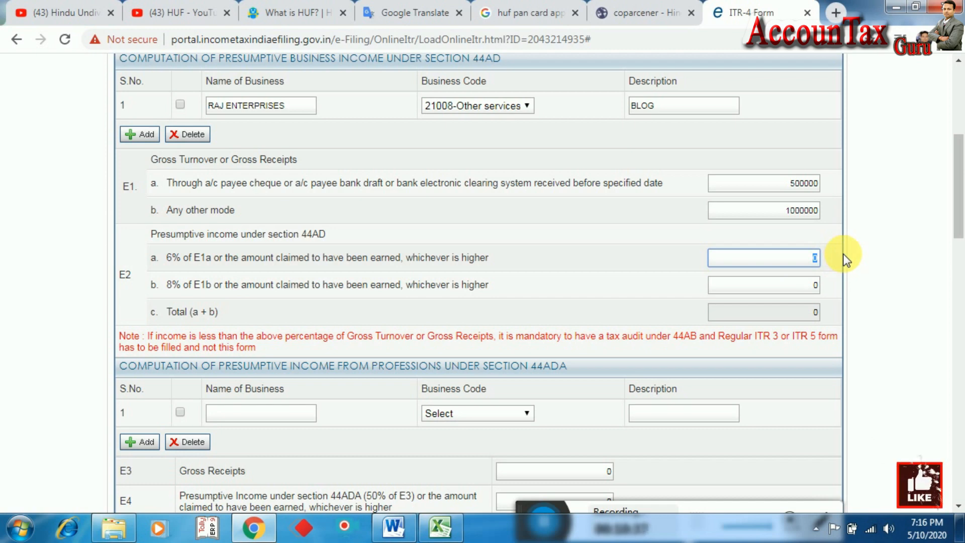
type("3000")
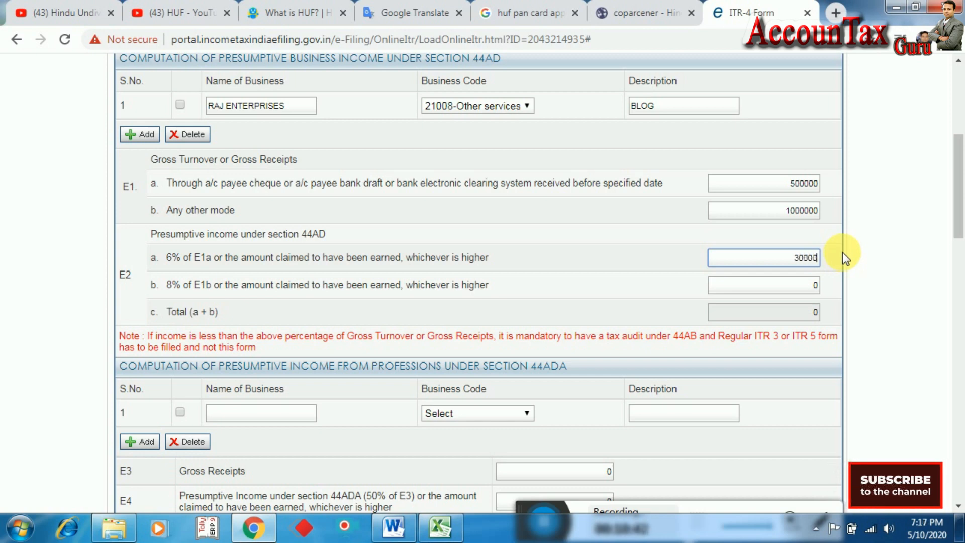
type("0")
left_click(842, 253)
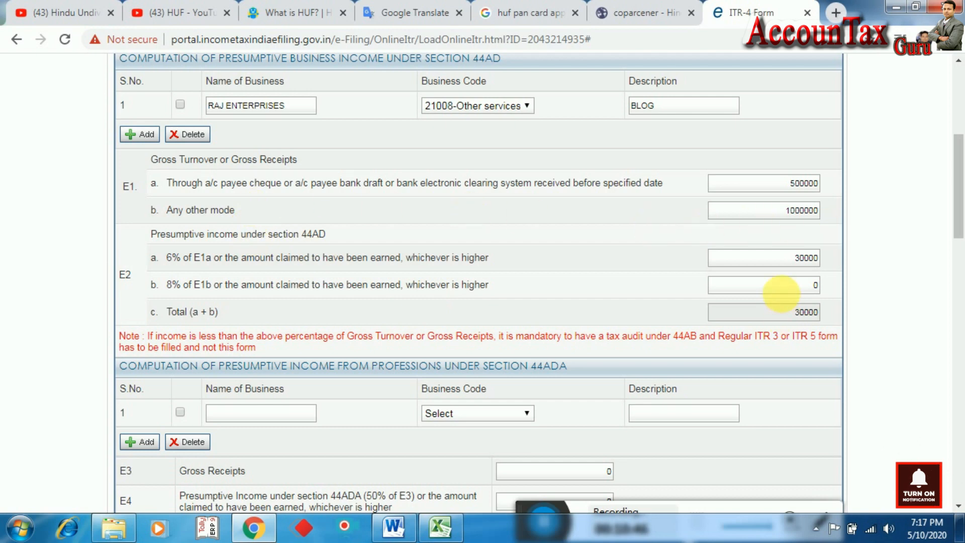
left_click(781, 291)
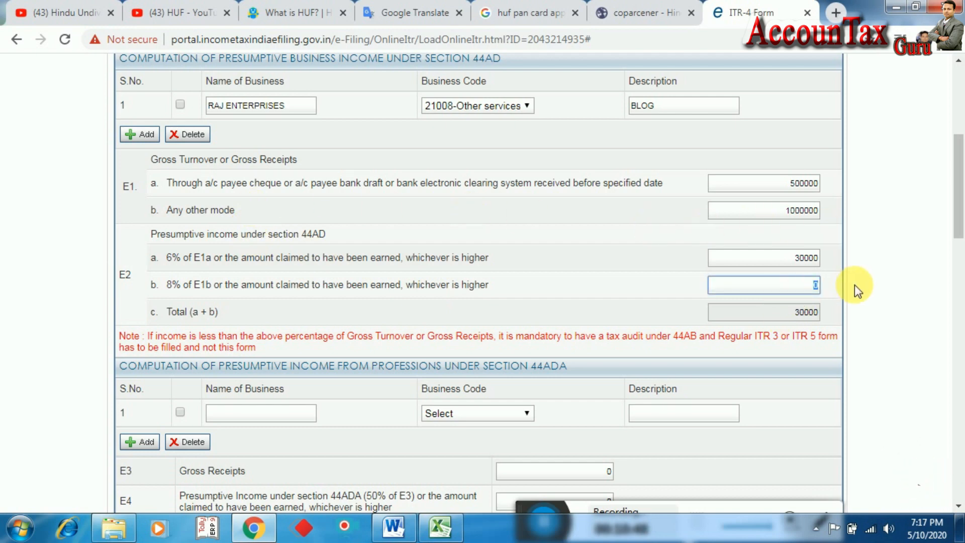
type("80000")
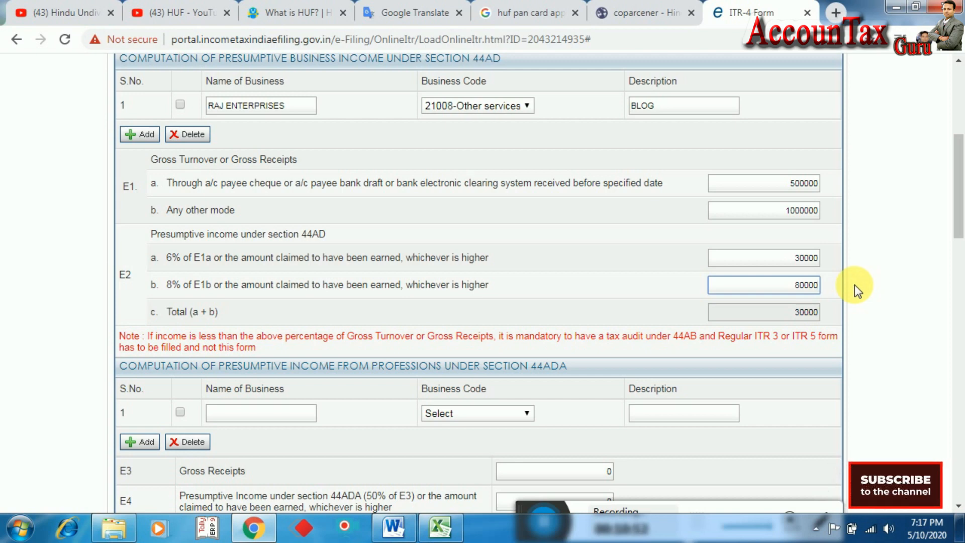
left_click(855, 285)
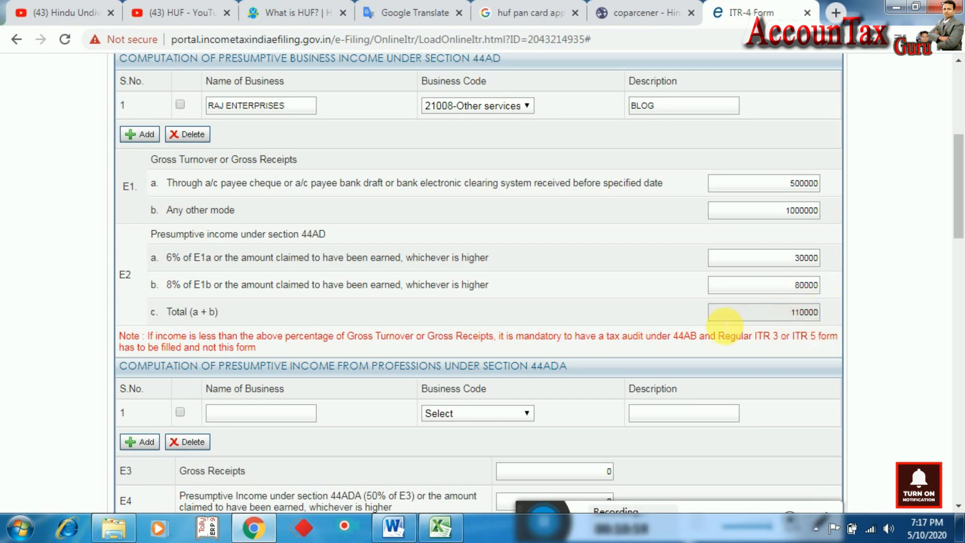
Step: Copy the business name RAJ ENTERPRISES from section 44AD into the name of business under section 44ADA
scroll(730, 309, "down", 2)
scroll(337, 214, "down", 2)
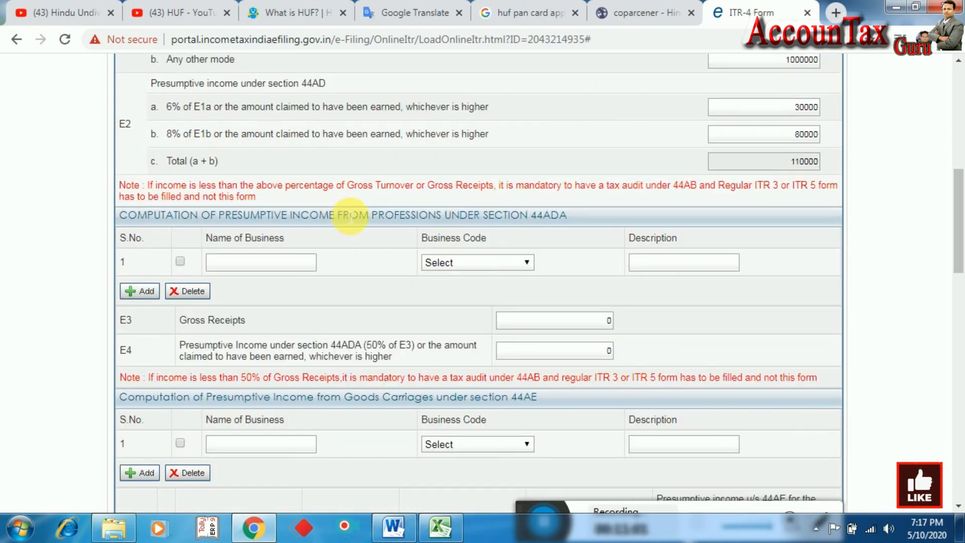
scroll(351, 216, "up", 3)
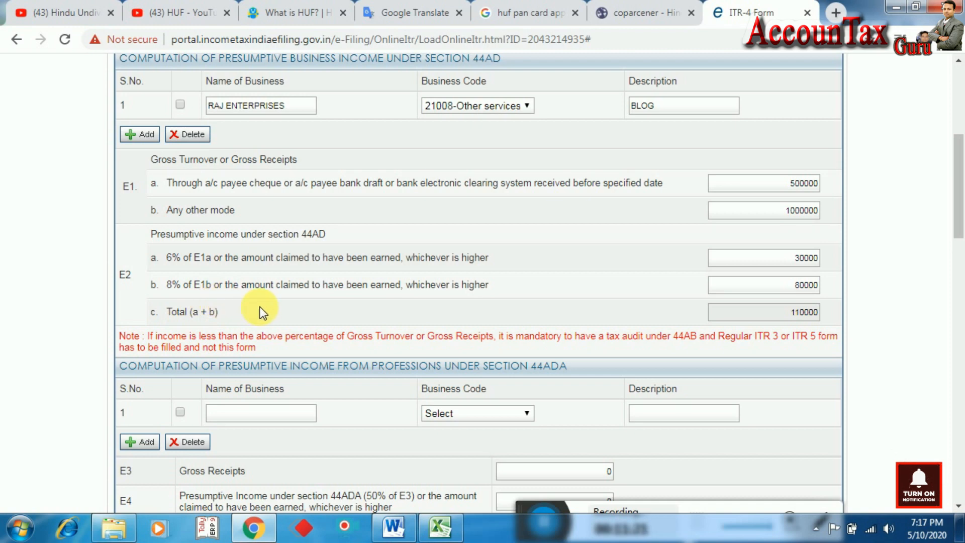
scroll(261, 307, "down", 3)
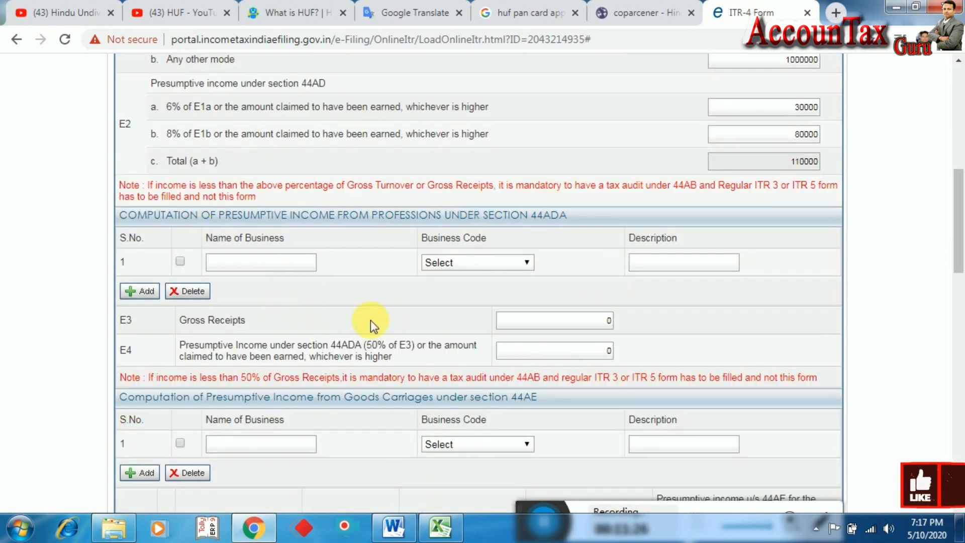
scroll(322, 264, "up", 5)
left_click_drag(294, 182, 159, 191)
key("ctrl+c")
left_click(327, 264)
scroll(326, 265, "down", 5)
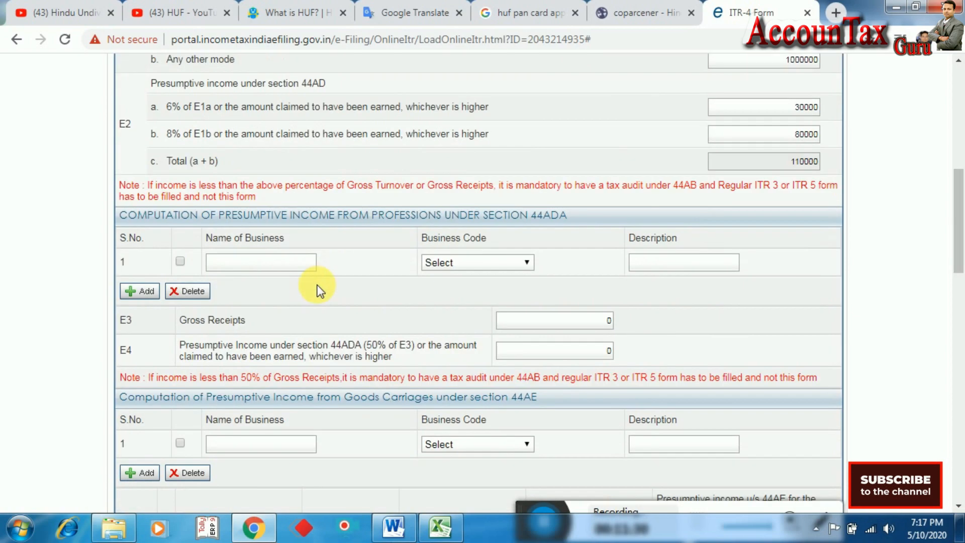
left_click(304, 265)
key("ctrl+v")
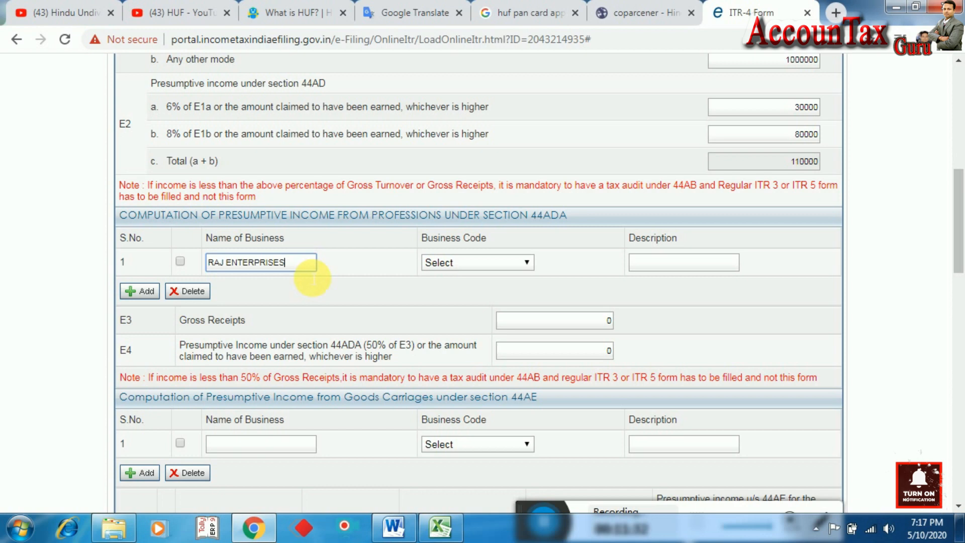
left_click(339, 297)
Step: Set the business code for RAJ ENTERPRISES under section 44ADA to 20012-Other cultural activities n.e.c
left_click(521, 262)
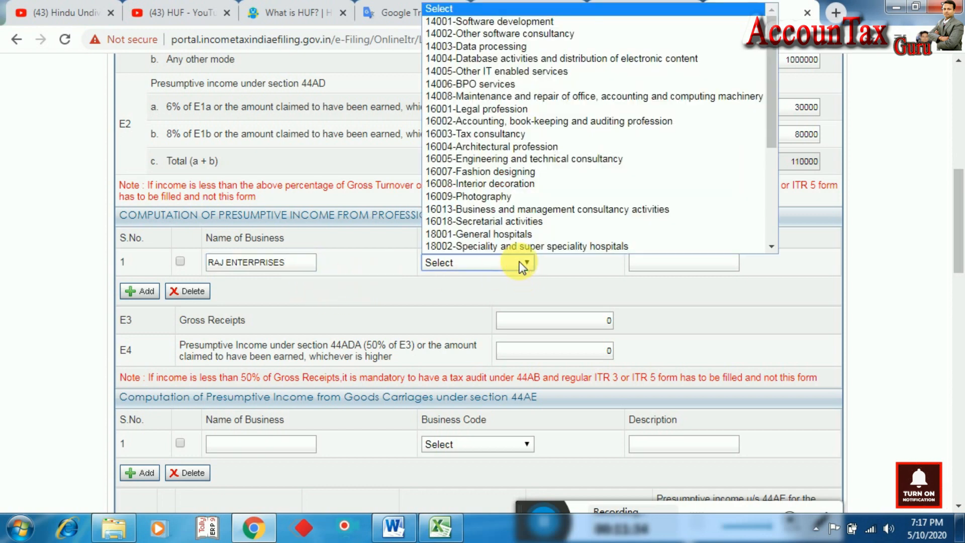
left_click(354, 273)
left_click_drag(309, 262, 208, 262)
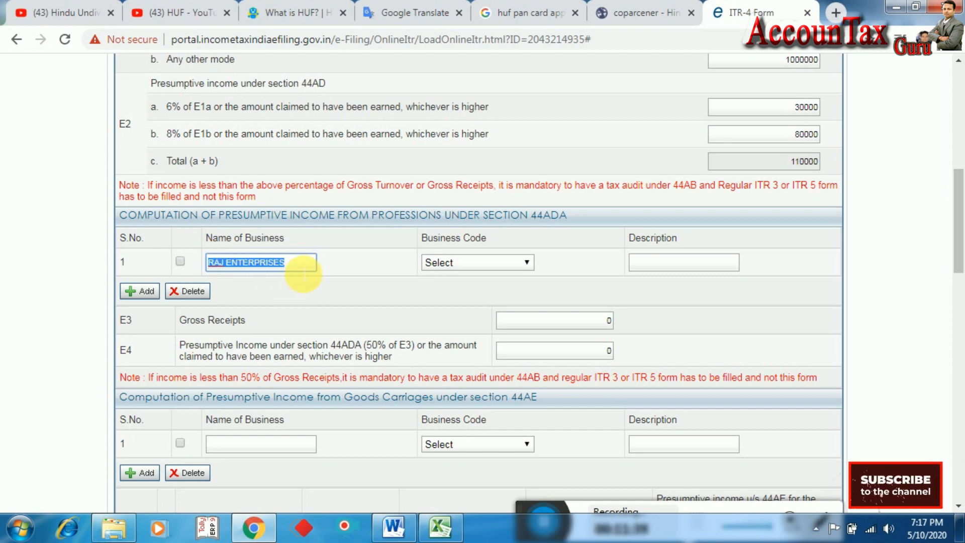
left_click(500, 282)
left_click(508, 267)
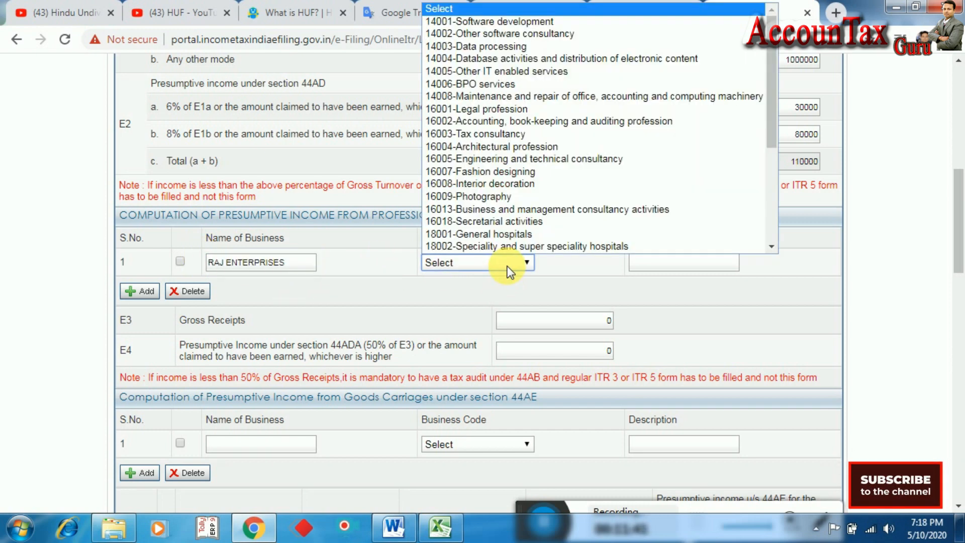
scroll(511, 226, "down", 1)
scroll(518, 95, "up", 1)
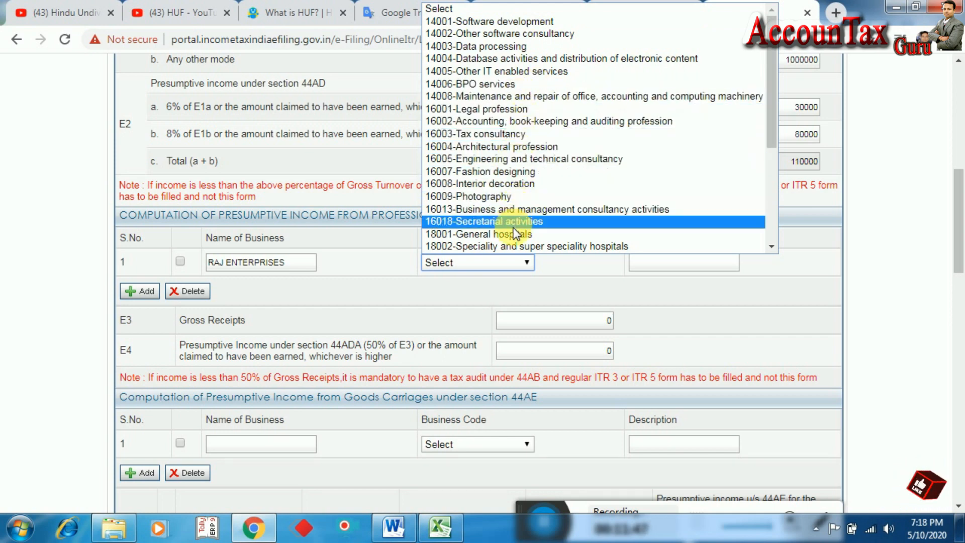
scroll(505, 237, "down", 3)
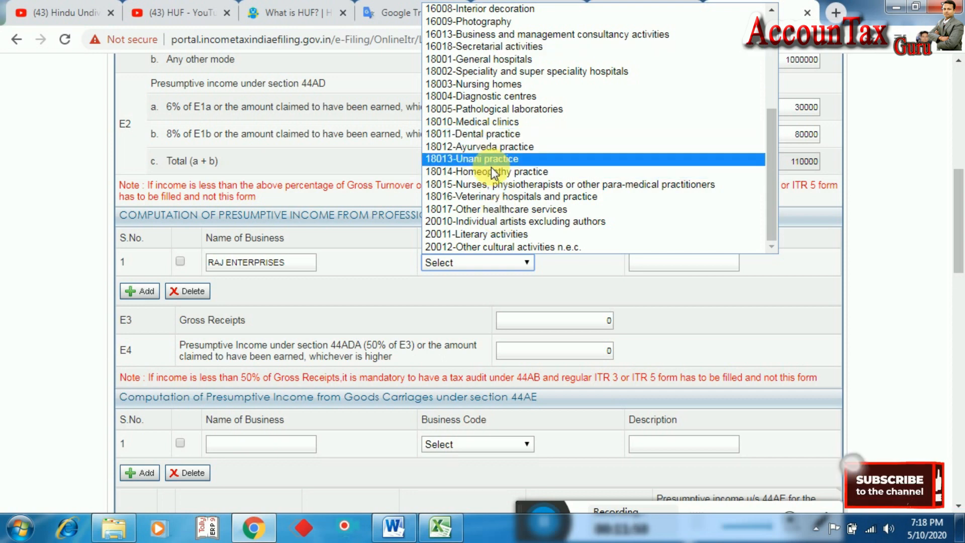
left_click(484, 249)
left_click(653, 271)
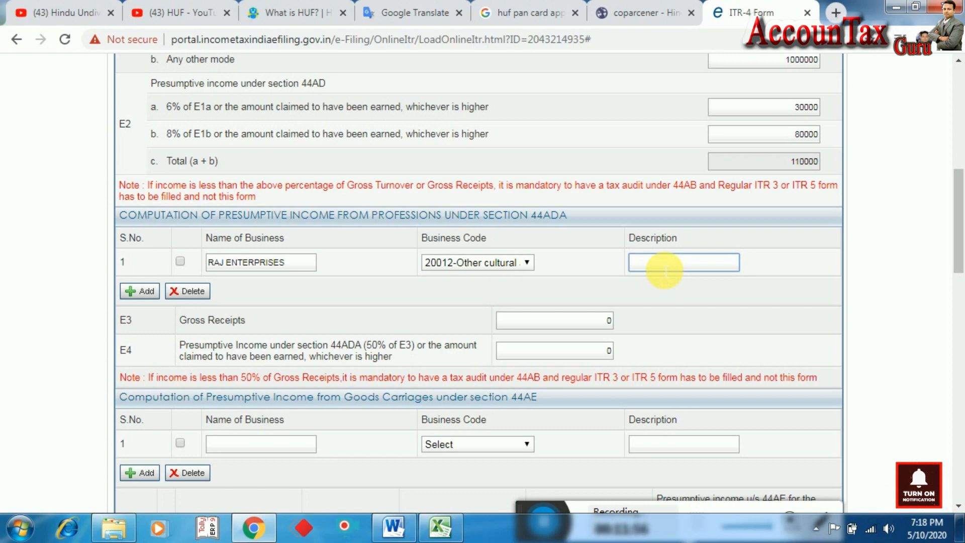
Step: Enter section 44ADA gross receipts of 200000 for E3 and presumptive income of 100000 for E4
scroll(491, 255, "down", 2)
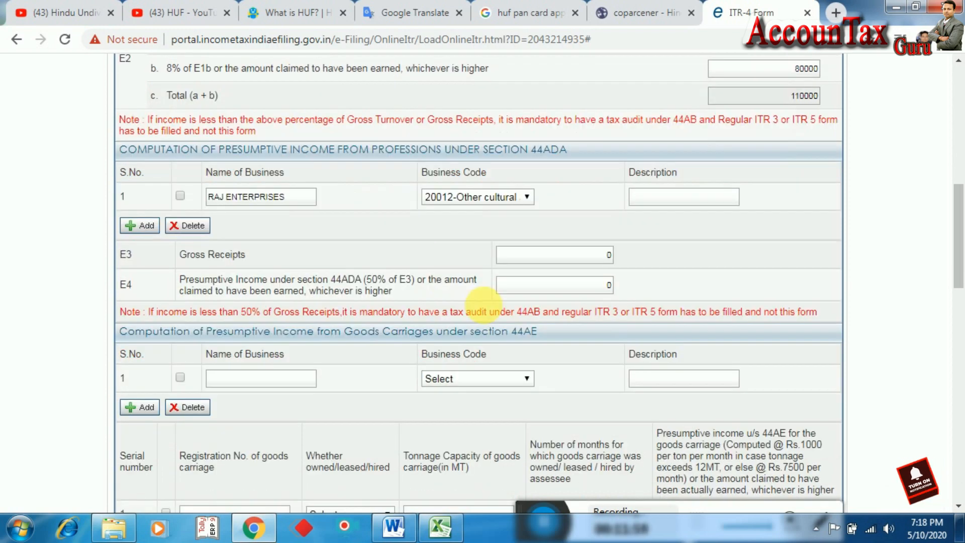
left_click(578, 249)
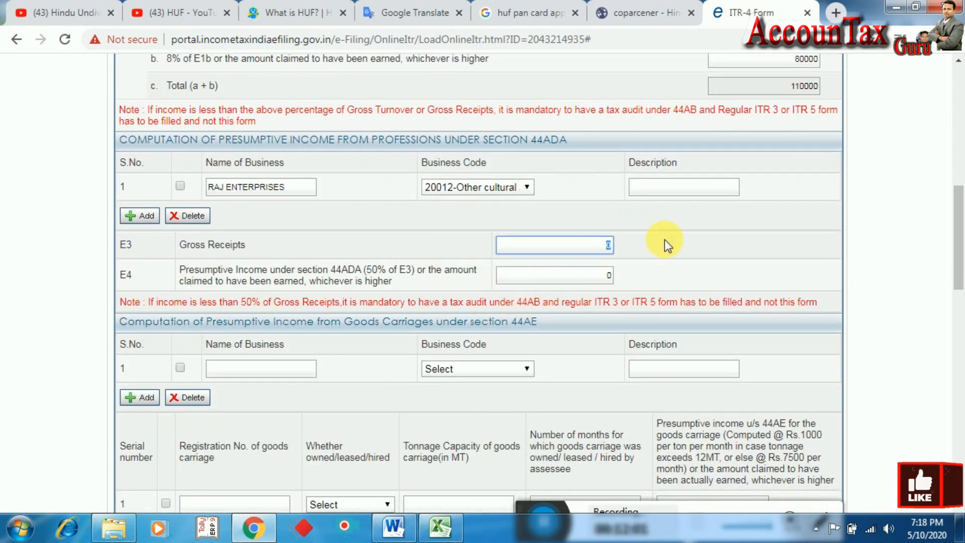
type("200000")
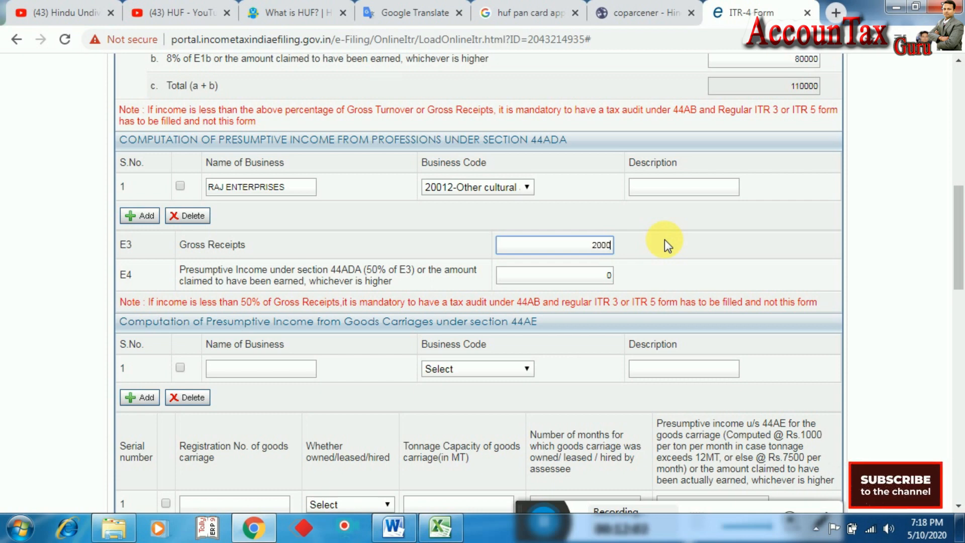
left_click(664, 239)
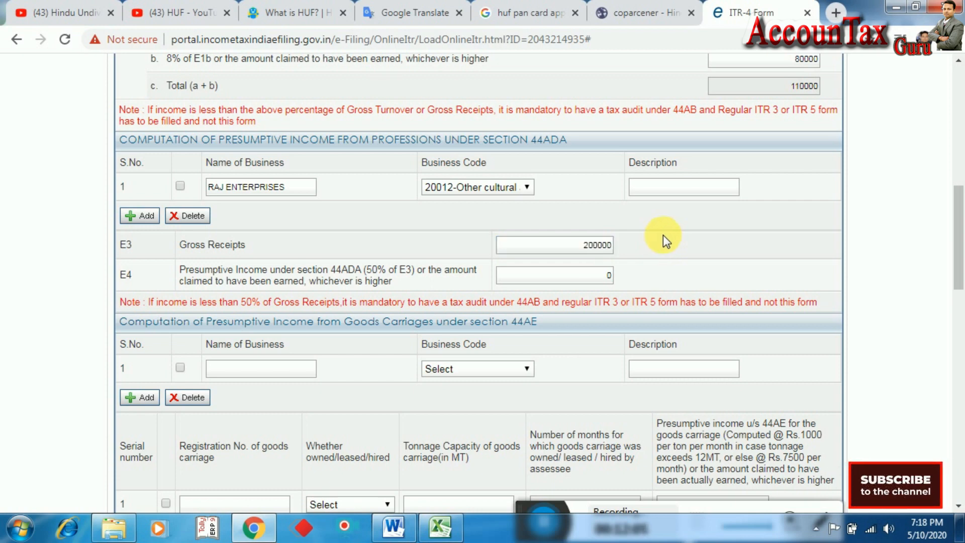
left_click(578, 275)
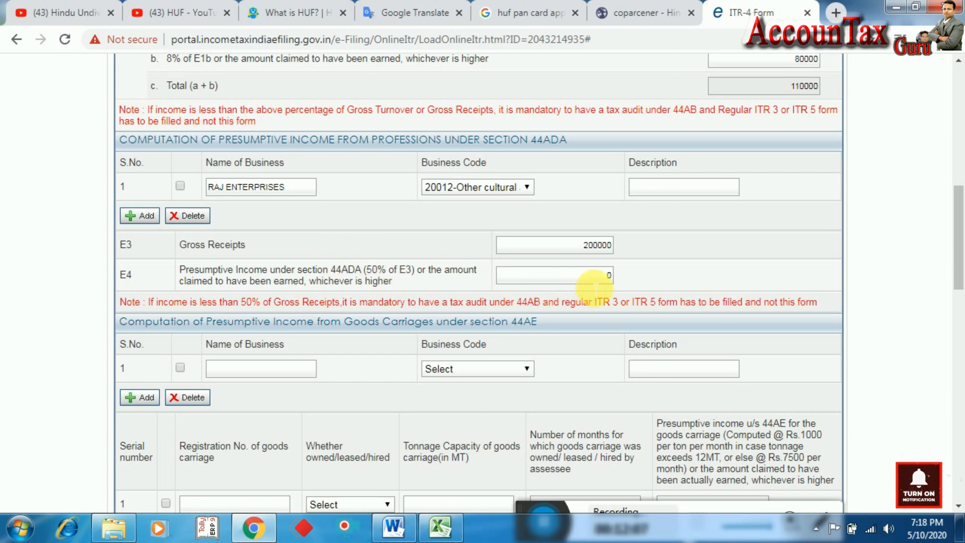
type("100000")
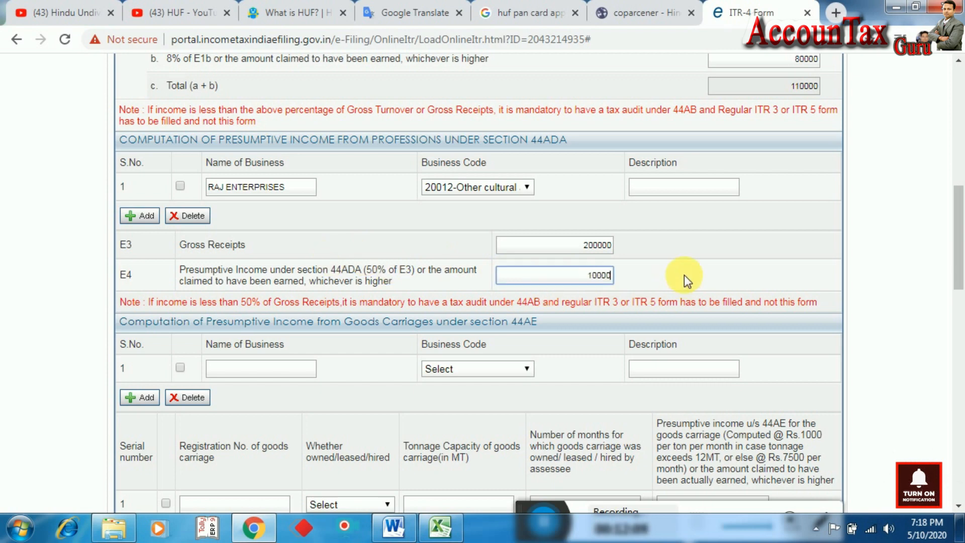
left_click(684, 275)
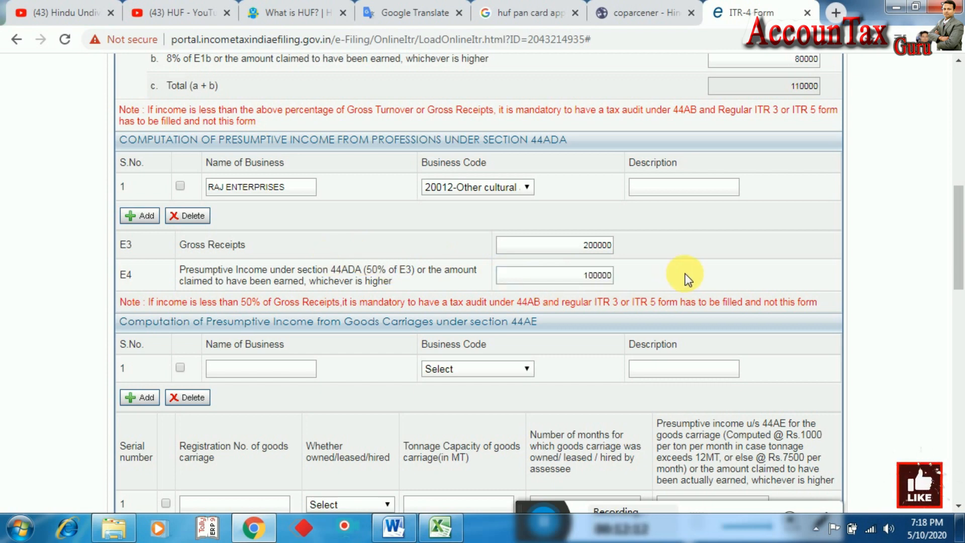
Step: Set the business code for goods carriages under section 44AE to 11011-Receiving and acceptance of freight
scroll(687, 273, "down", 2)
scroll(603, 337, "down", 2)
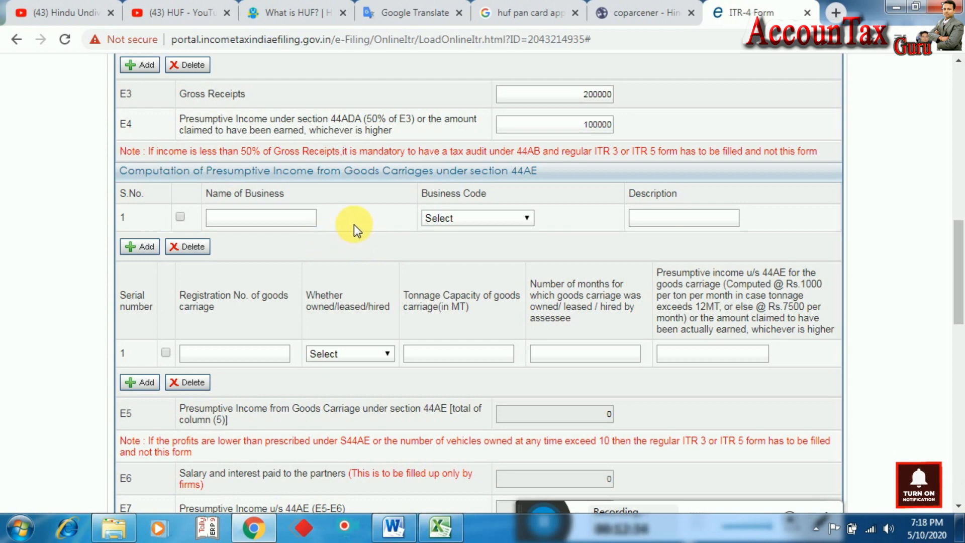
left_click(297, 219)
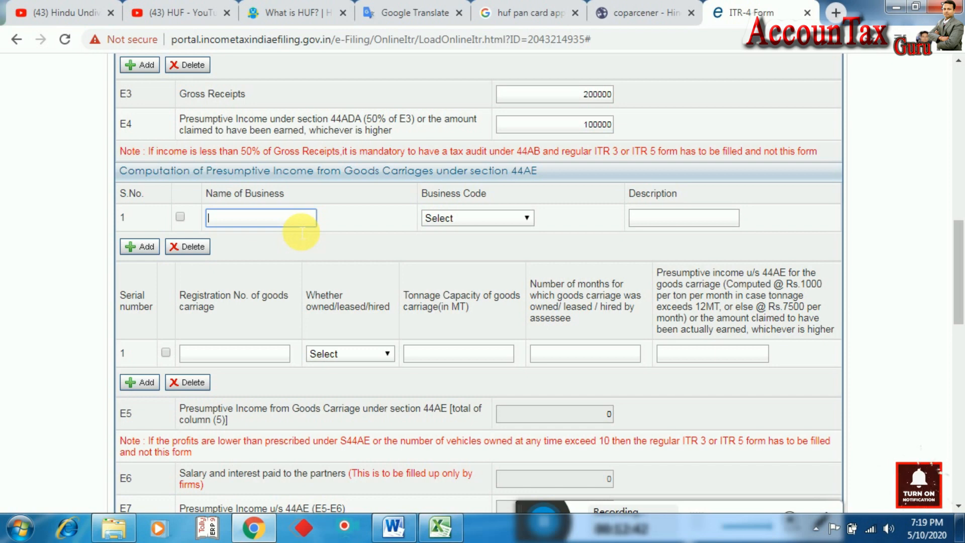
left_click(496, 217)
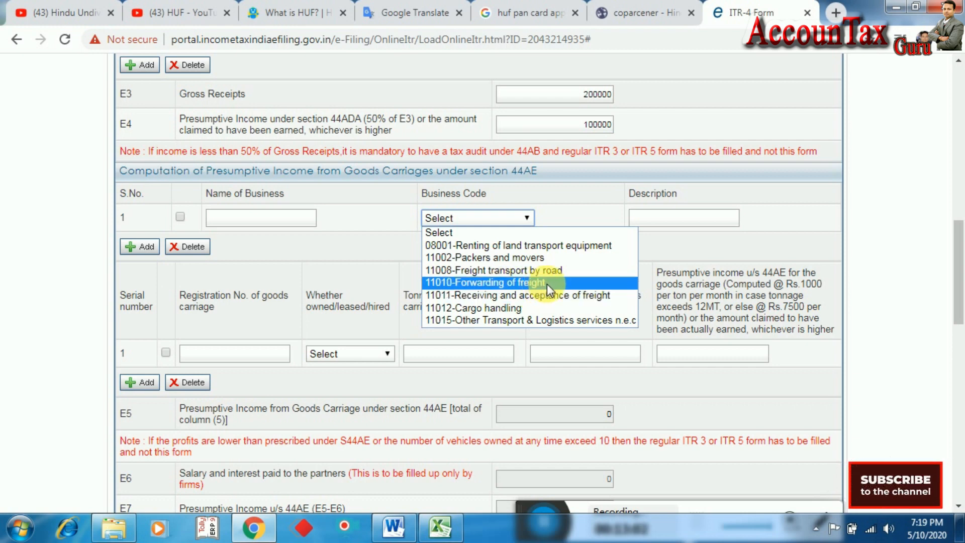
left_click(514, 294)
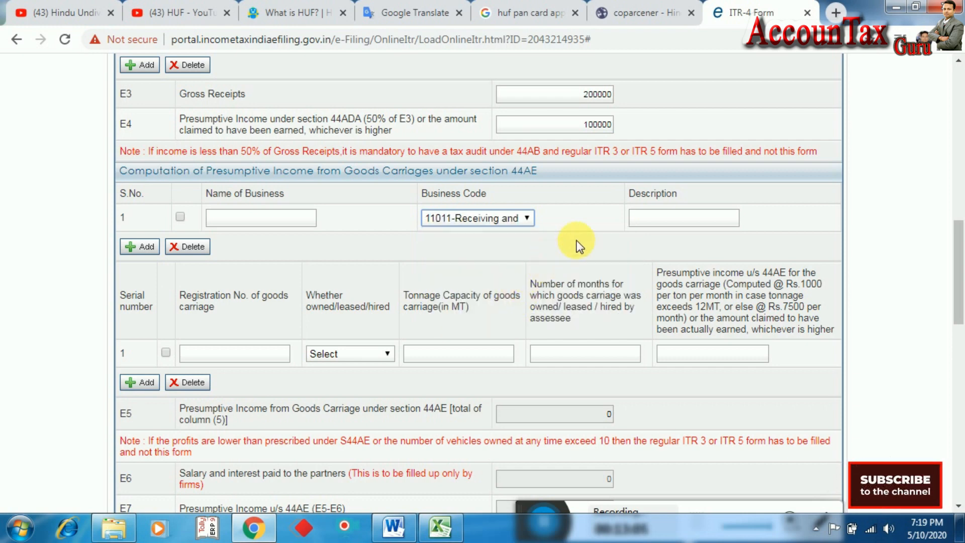
left_click(659, 217)
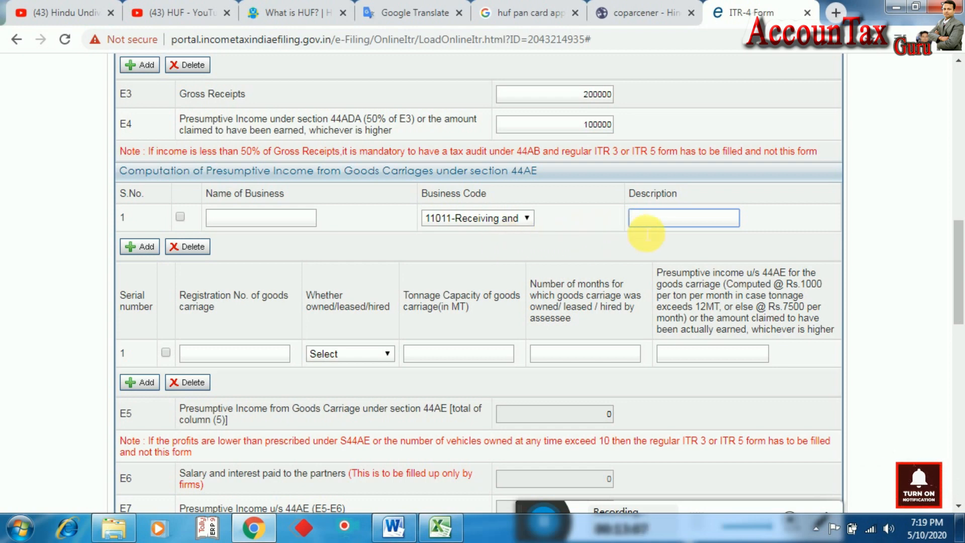
Step: Try the section 44AE business codes 11012-Cargo handling and 11015-Other Transport & Logistics services n.e.c., and dismiss the save reminder
left_click(517, 218)
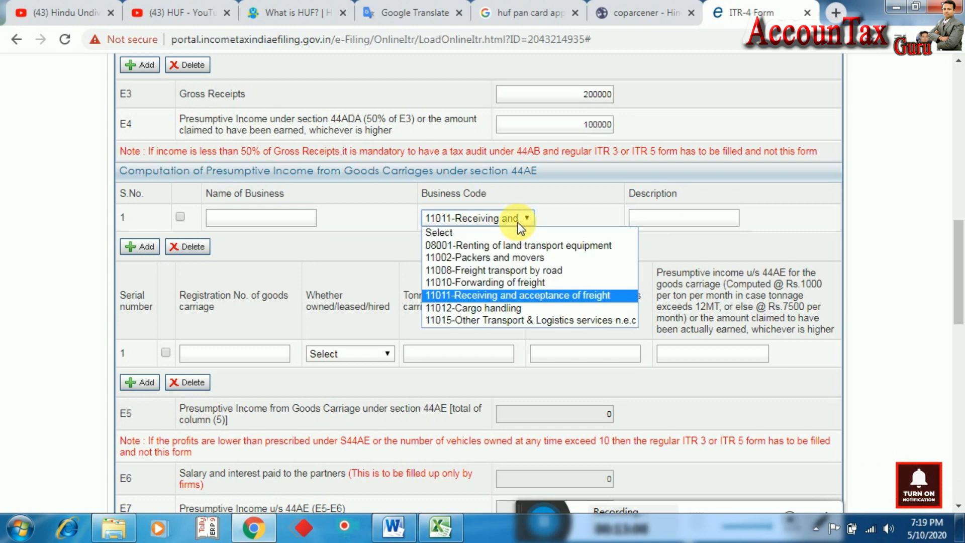
left_click(476, 312)
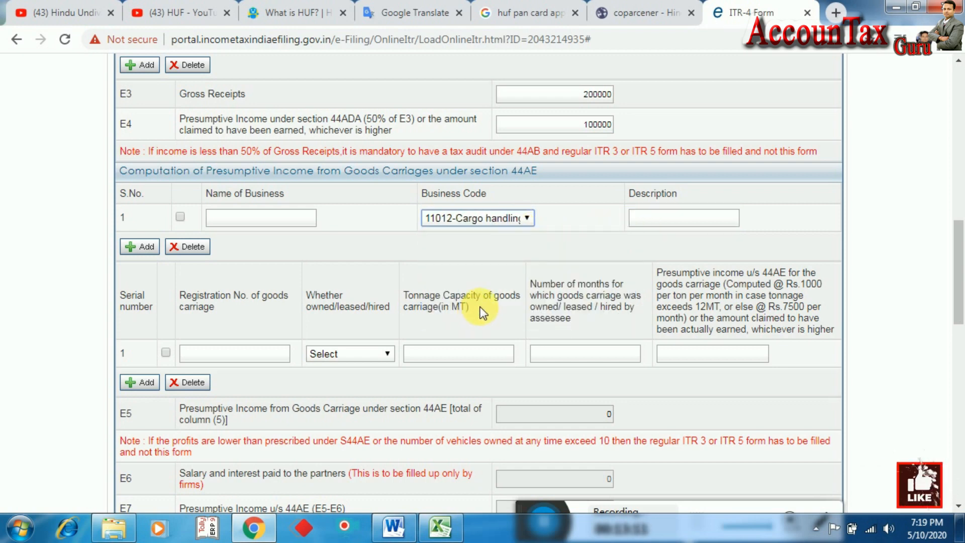
left_click(496, 216)
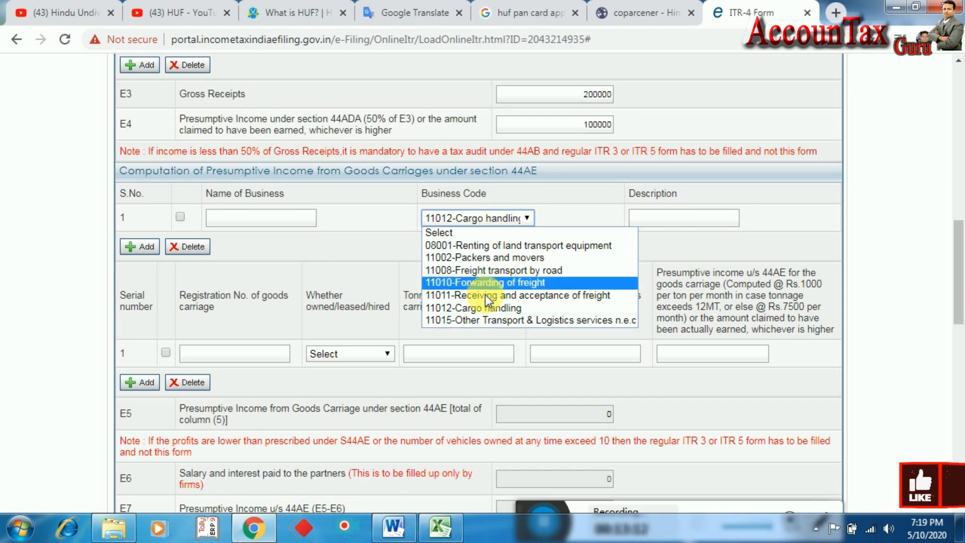
left_click(506, 321)
left_click(663, 217)
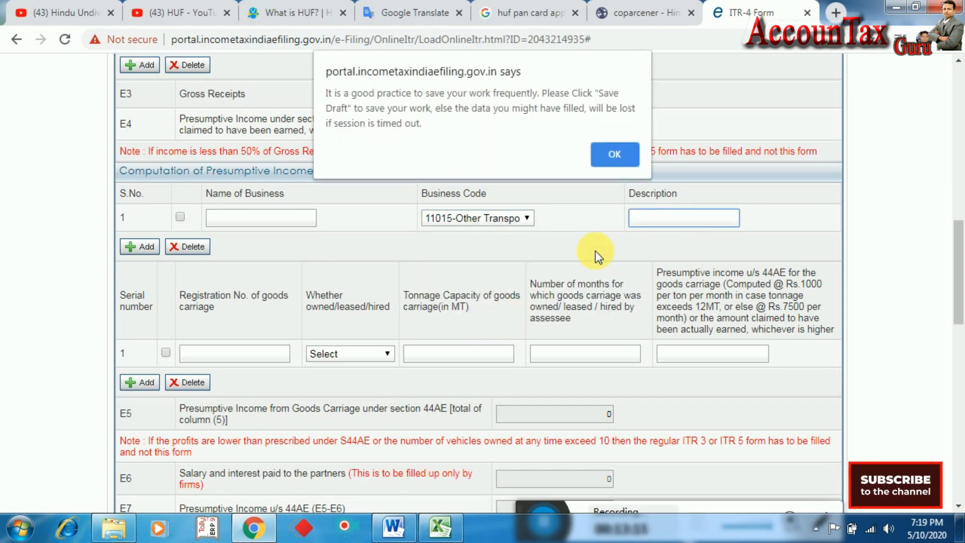
left_click(619, 159)
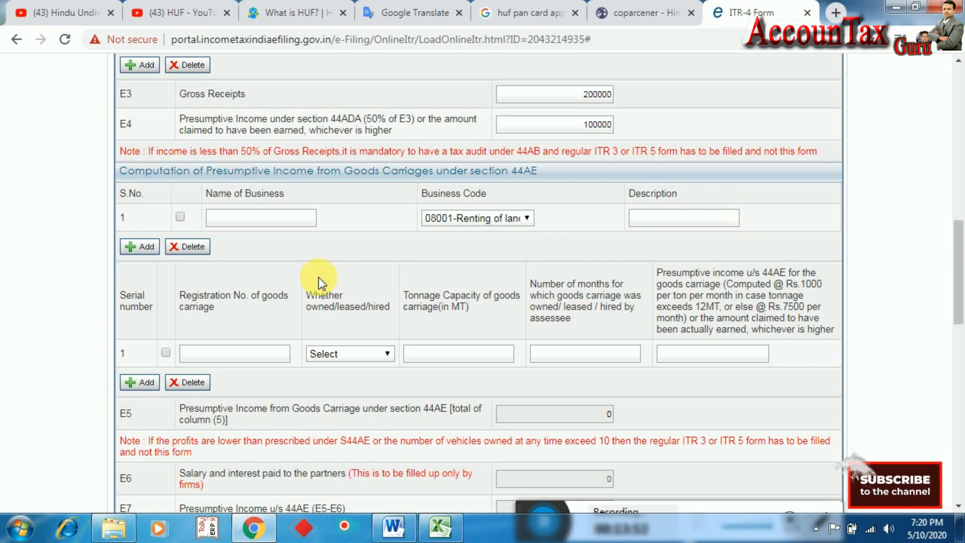
Step: Enter the vehicle's registration number for the first goods carriage under section 44AE
scroll(318, 281, "down", 3)
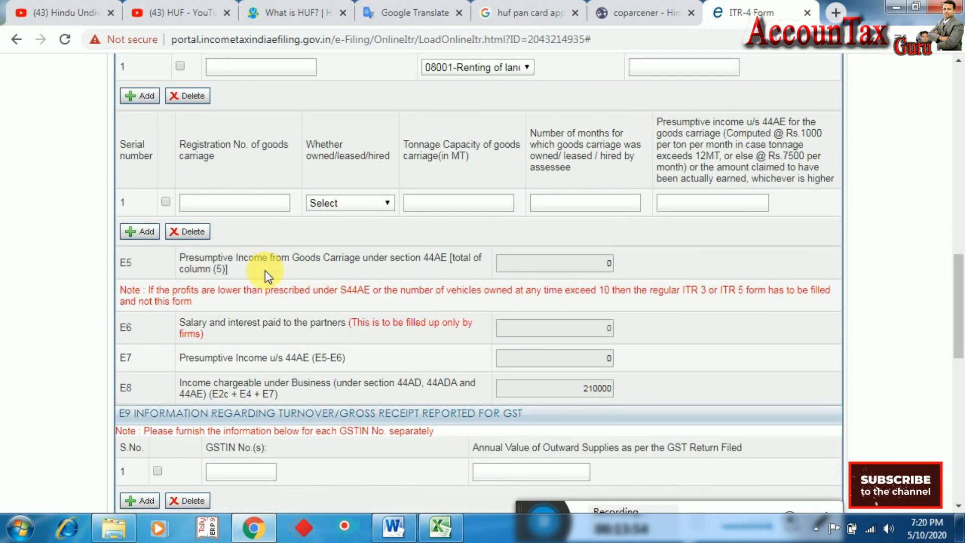
left_click(254, 210)
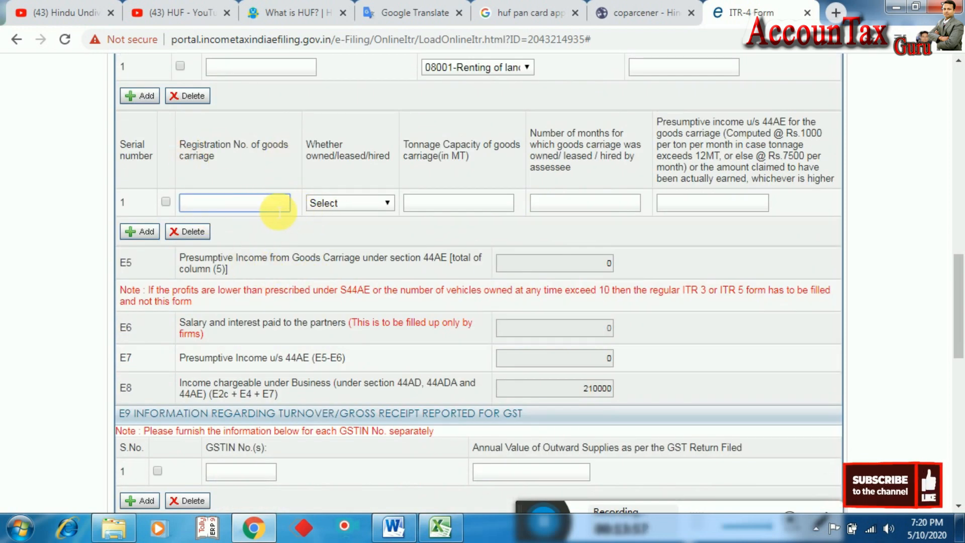
type("HR09")
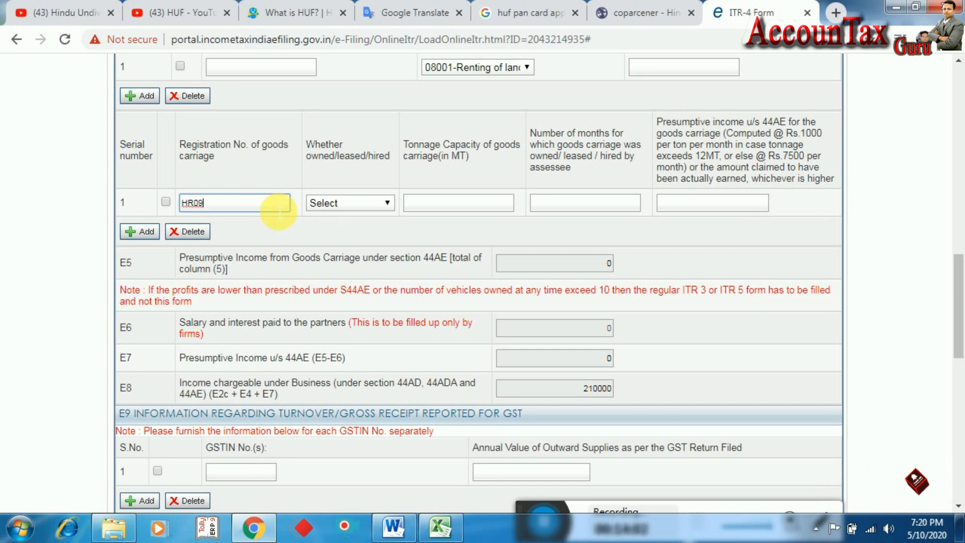
type("AR1234")
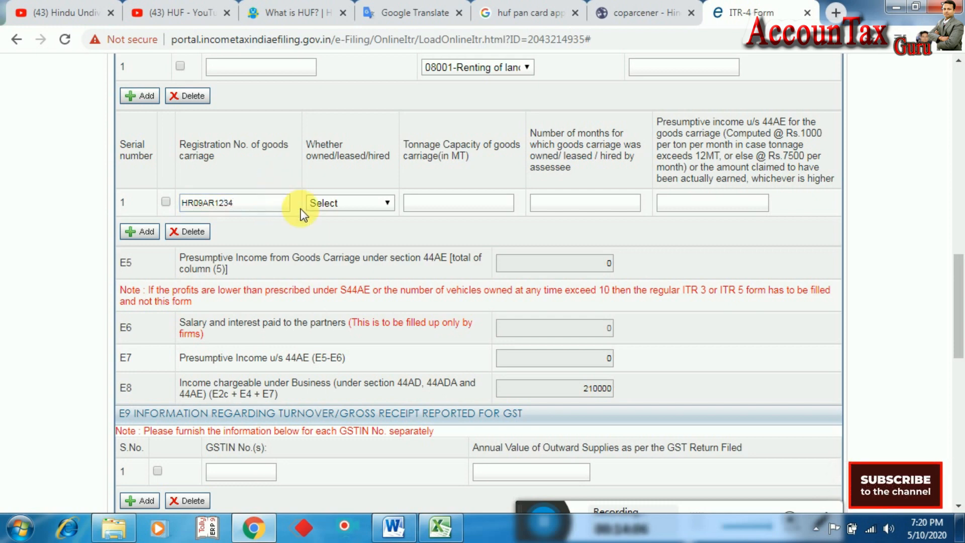
Step: Set the ownership status of the first goods carriage to Owned after trying Hired
left_click(345, 202)
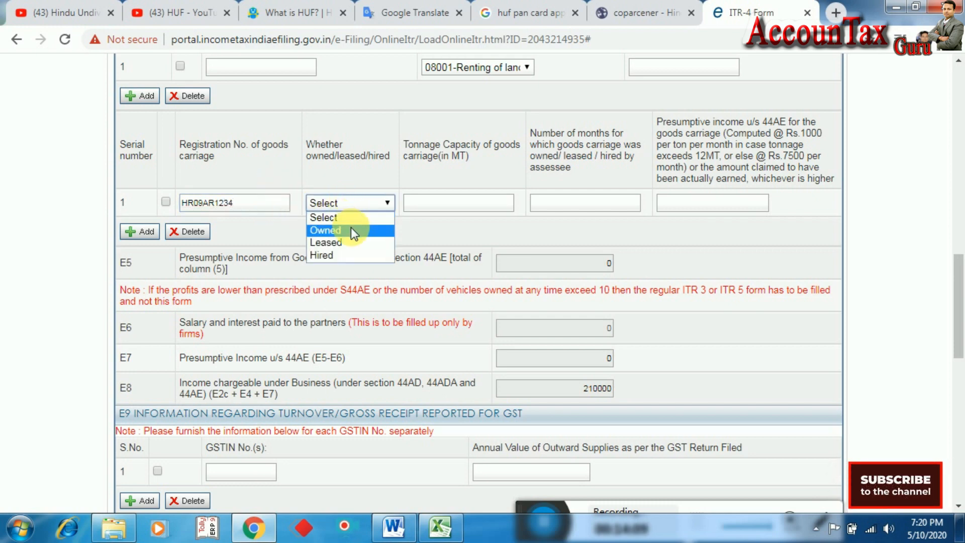
left_click(351, 230)
left_click(351, 204)
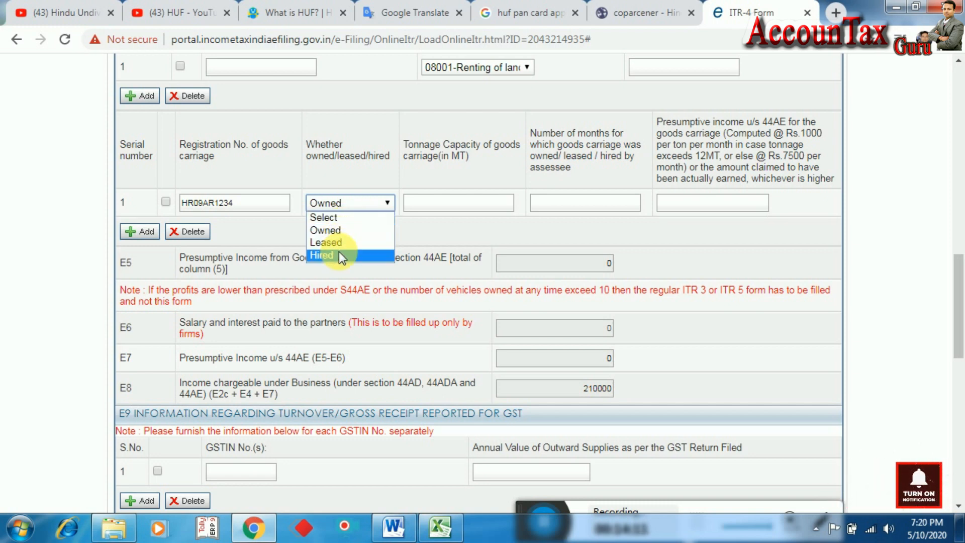
left_click(340, 255)
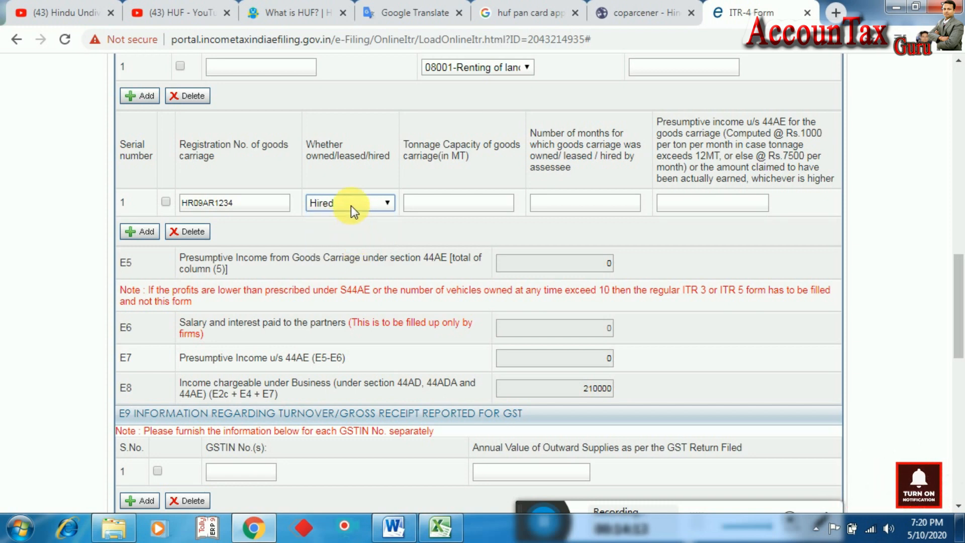
left_click(351, 203)
left_click(349, 232)
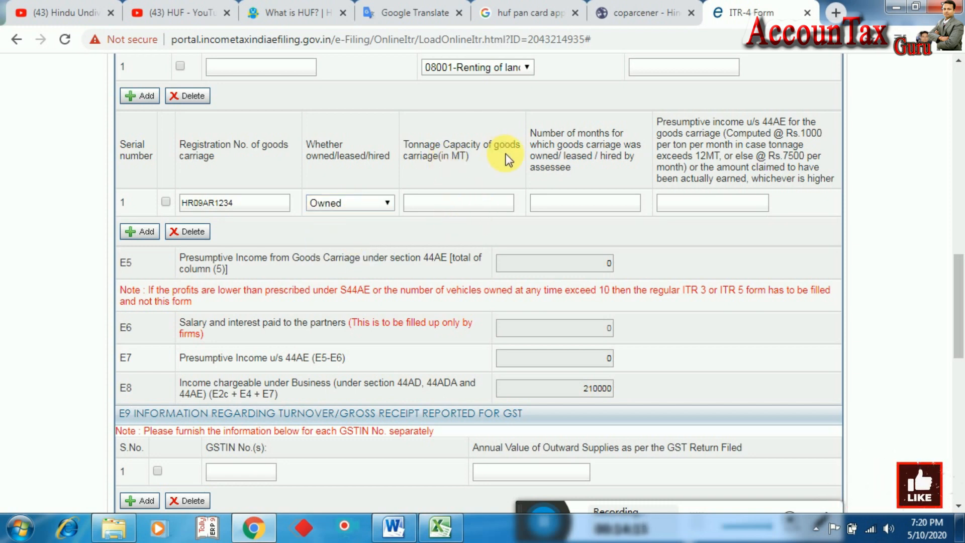
Step: Set the number of months the first goods carriage was owned, leased or hired to 12
left_click(462, 207)
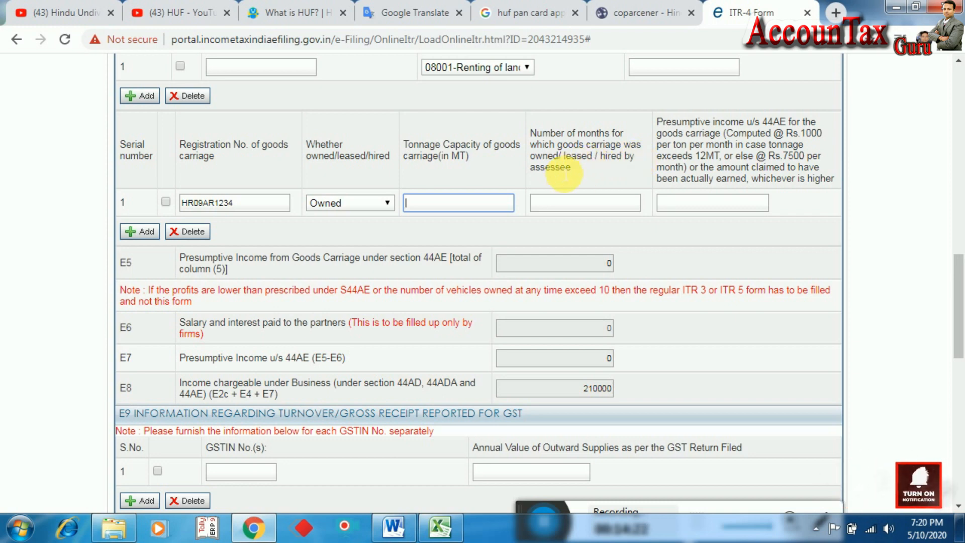
left_click(578, 201)
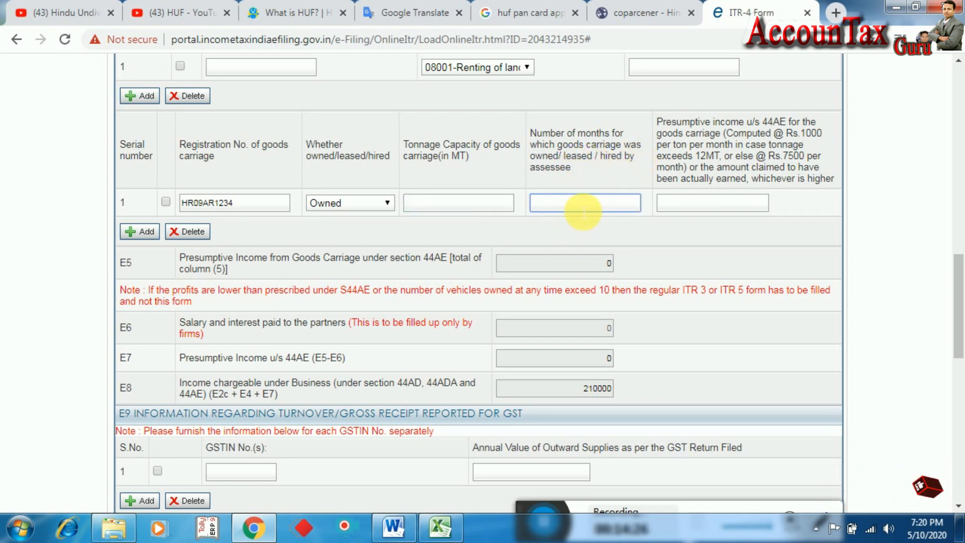
type("12")
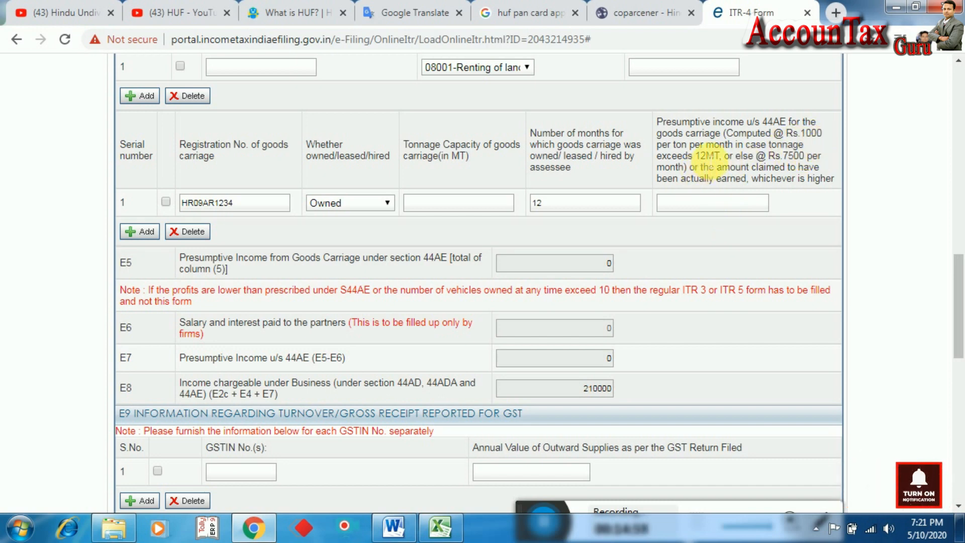
Step: Enter 100000 as the presumptive income under section 44AE for the first goods carriage and update the E5 total
left_click(710, 207)
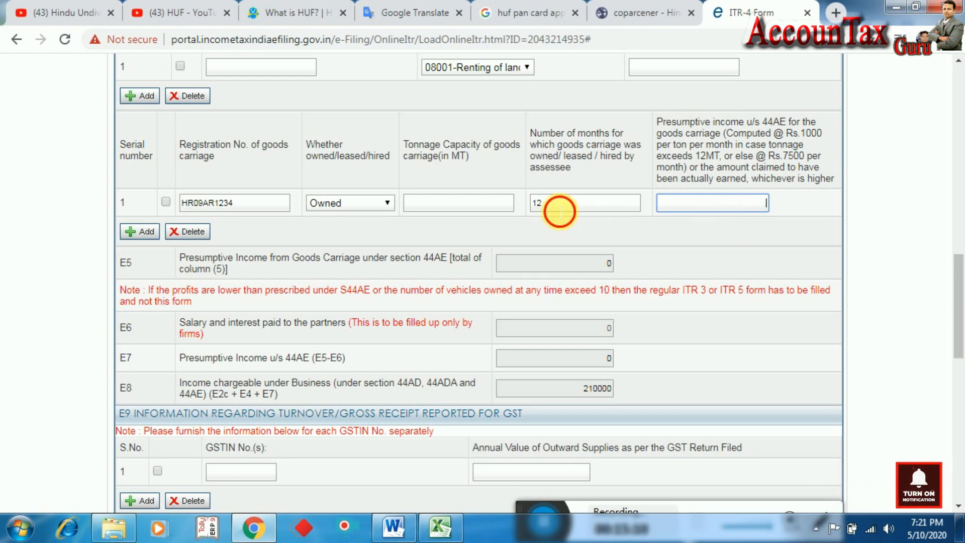
double_click(536, 203)
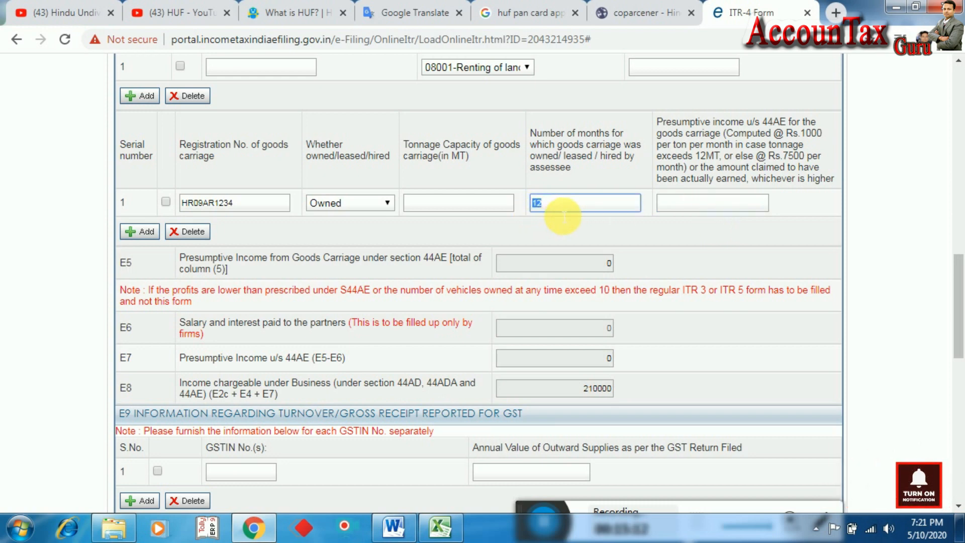
left_click(687, 203)
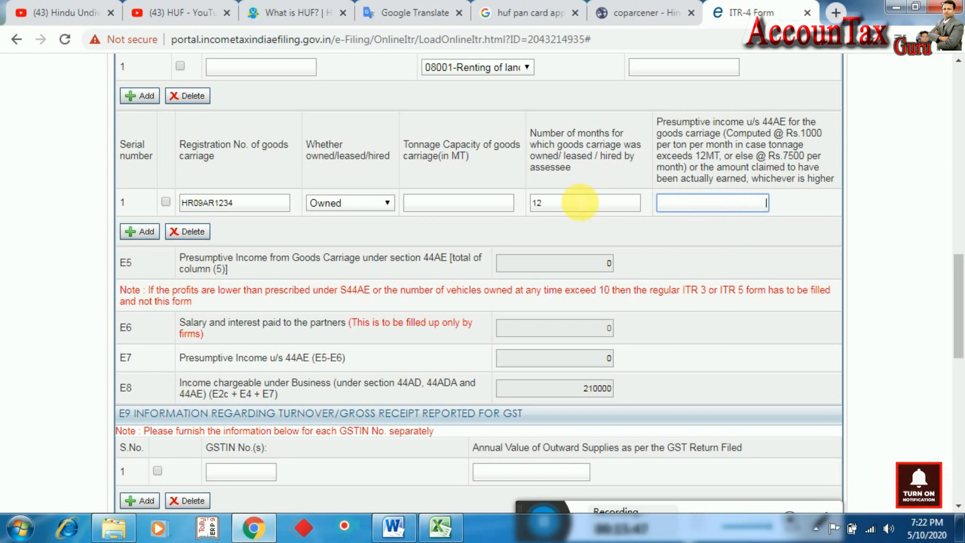
left_click_drag(579, 206, 516, 211)
left_click(733, 210)
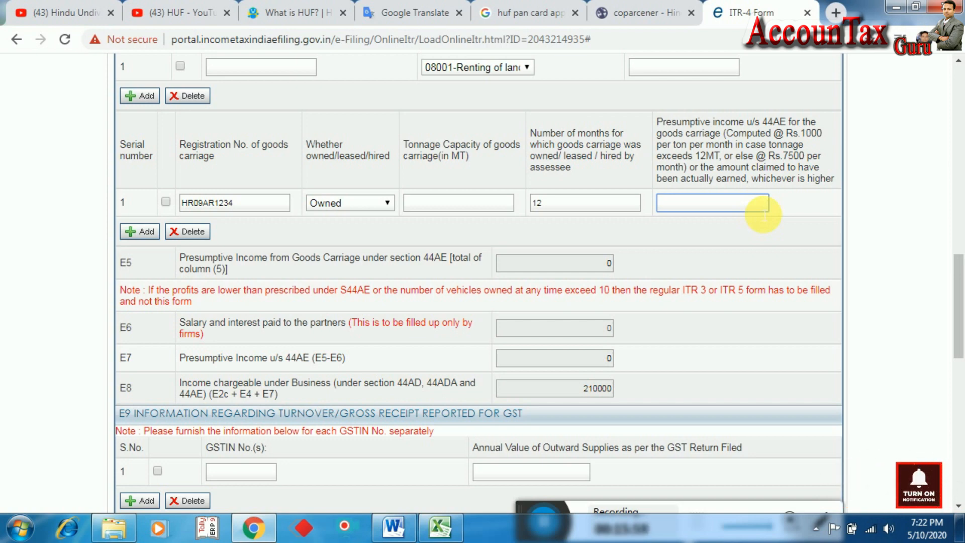
left_click(443, 237)
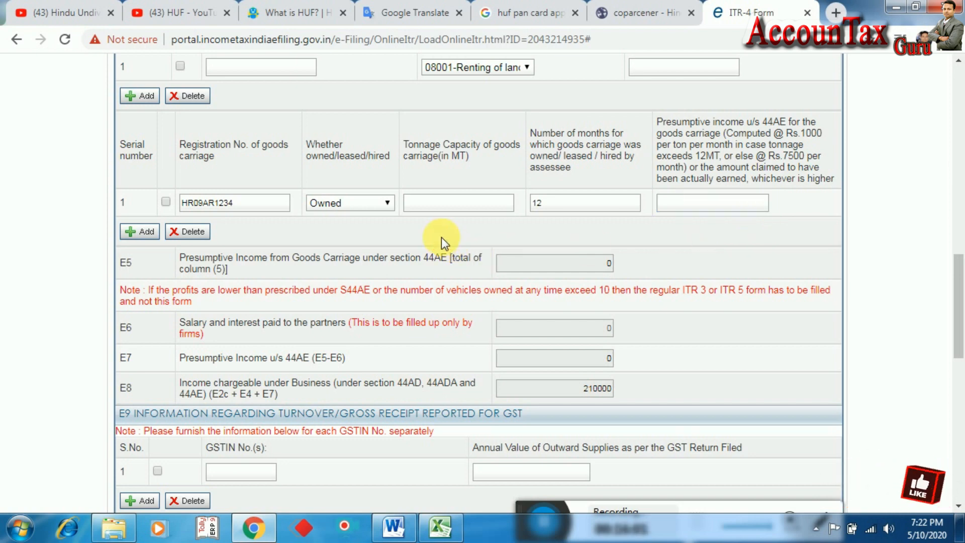
scroll(442, 238, "down", 2)
left_click(684, 131)
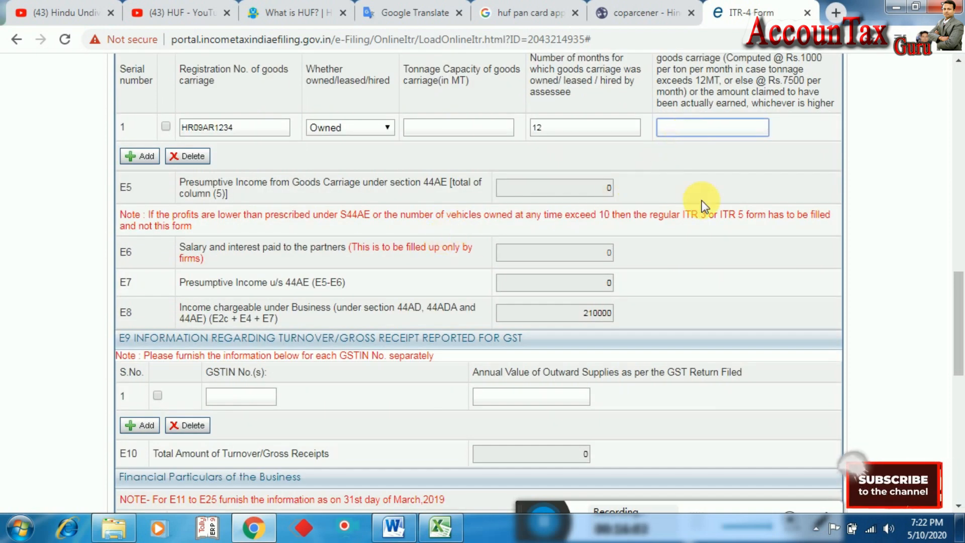
type("100000")
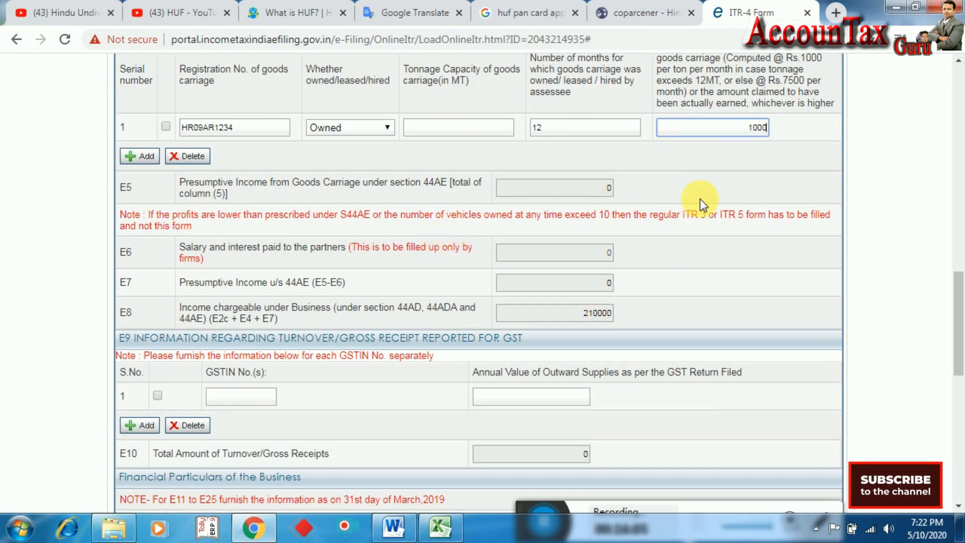
left_click(705, 179)
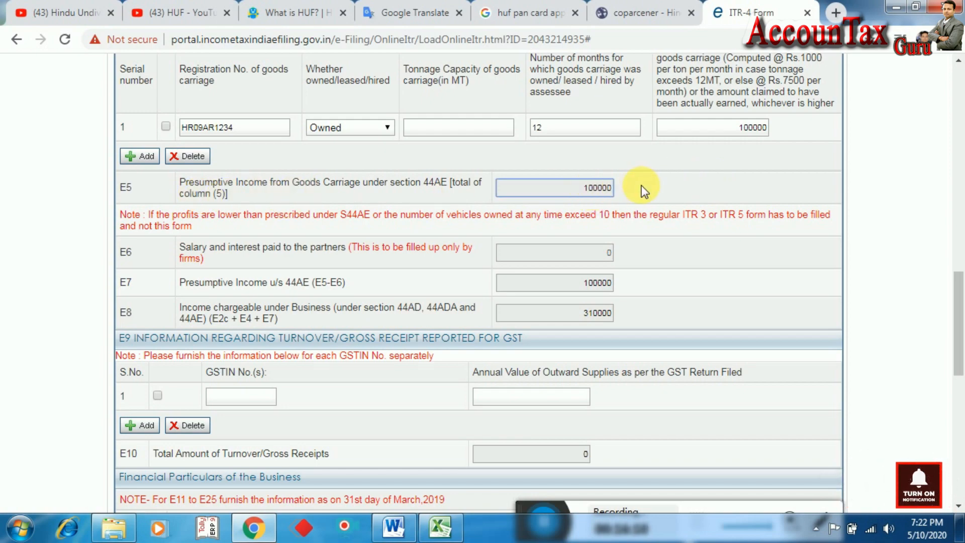
Step: Review the presumptive income entries under sections 44AD, 44ADA and 44AE and the E9 GST turnover fields
scroll(704, 301, "down", 2)
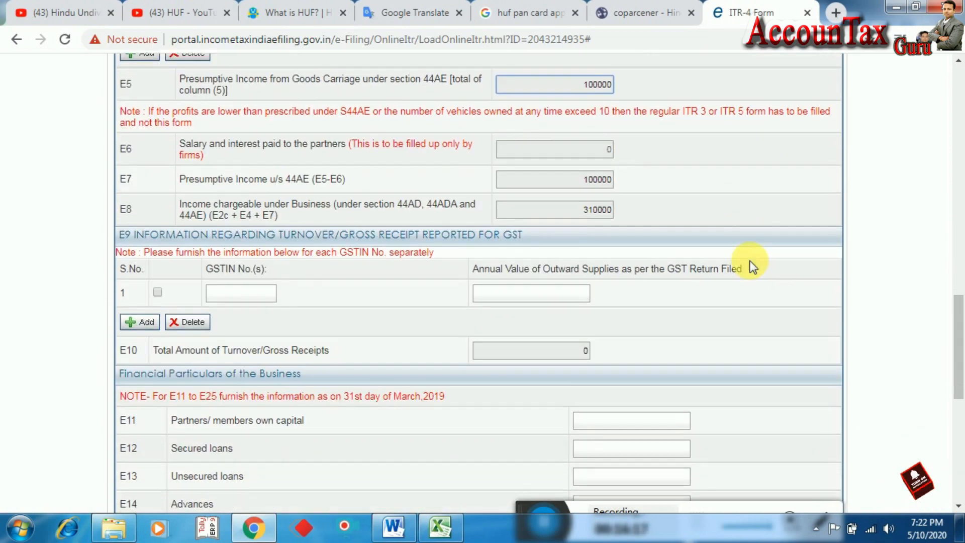
scroll(752, 265, "down", 1)
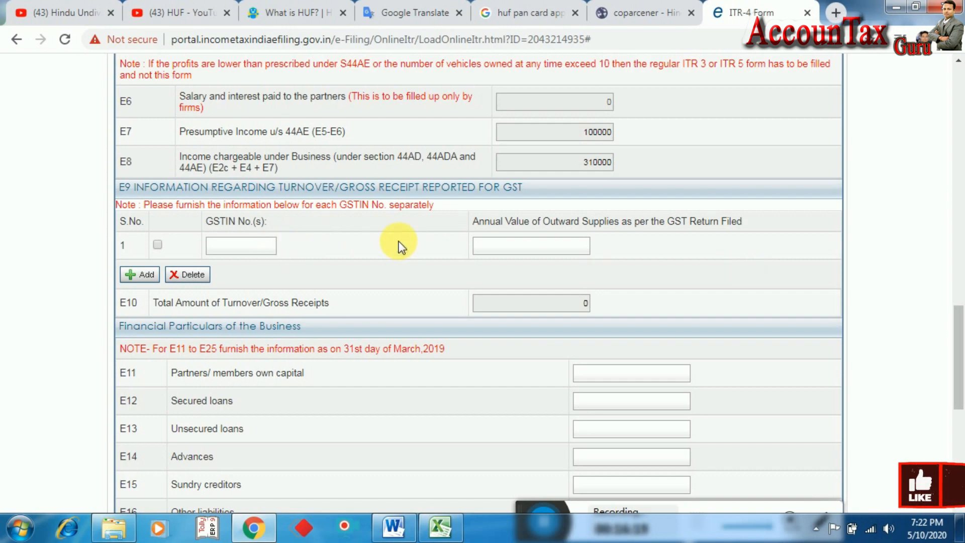
scroll(399, 246, "up", 2)
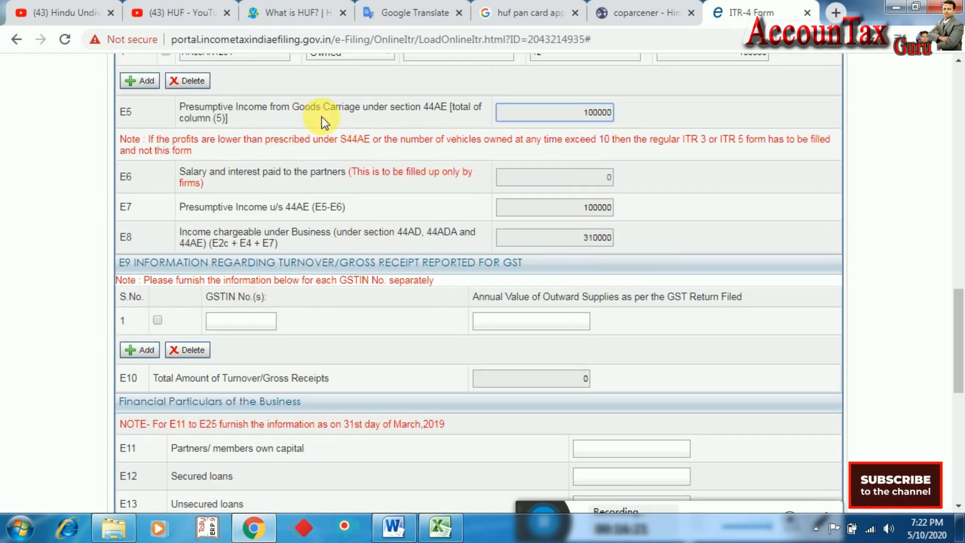
scroll(376, 194, "up", 20)
scroll(352, 316, "down", 5)
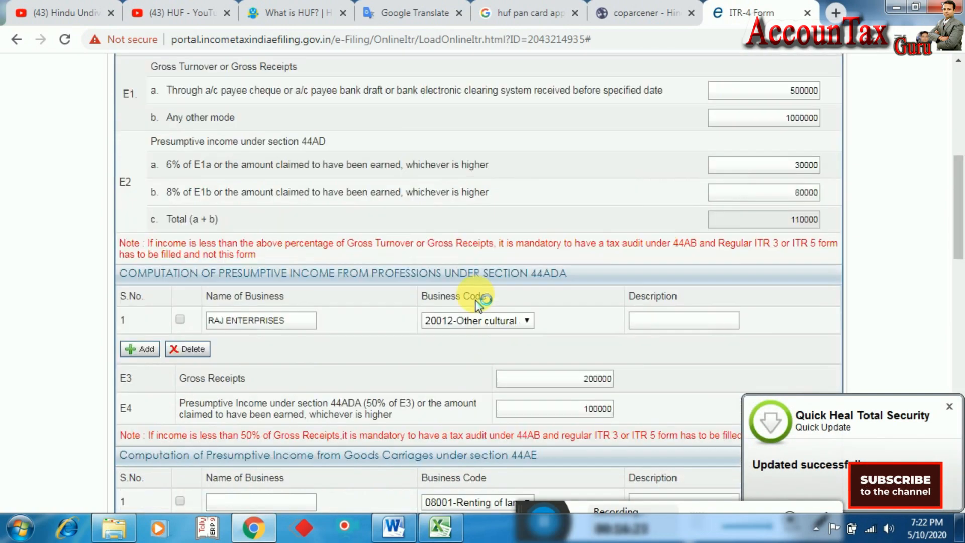
scroll(402, 281, "down", 7)
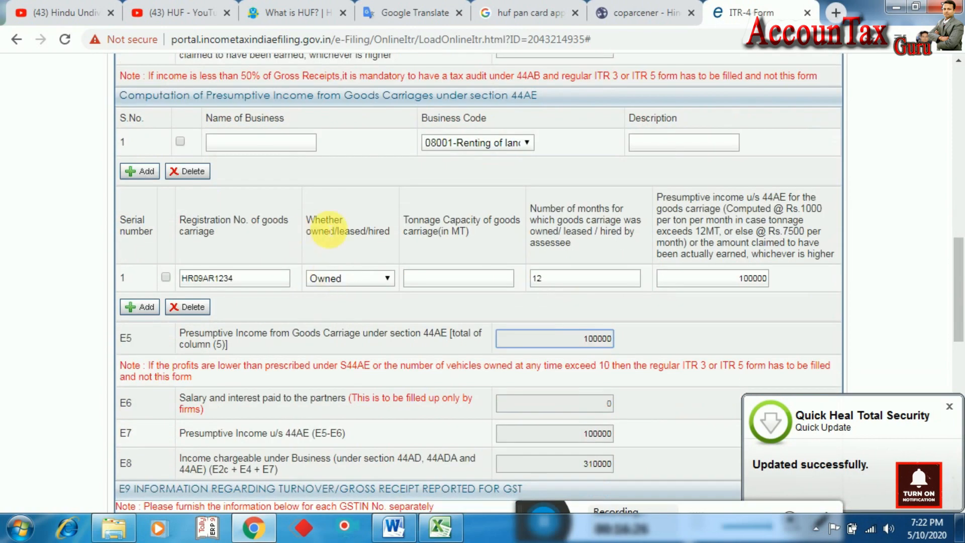
scroll(352, 211, "down", 6)
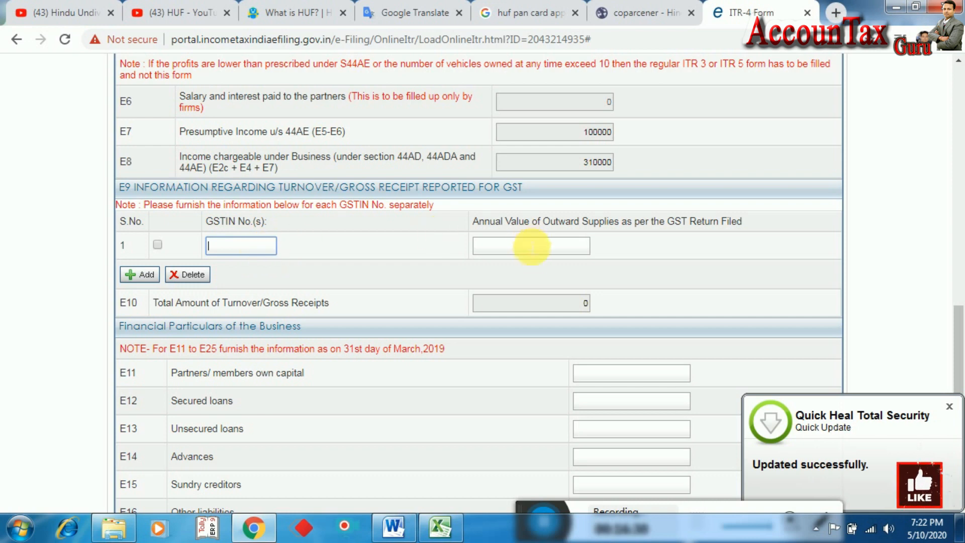
left_click(522, 252)
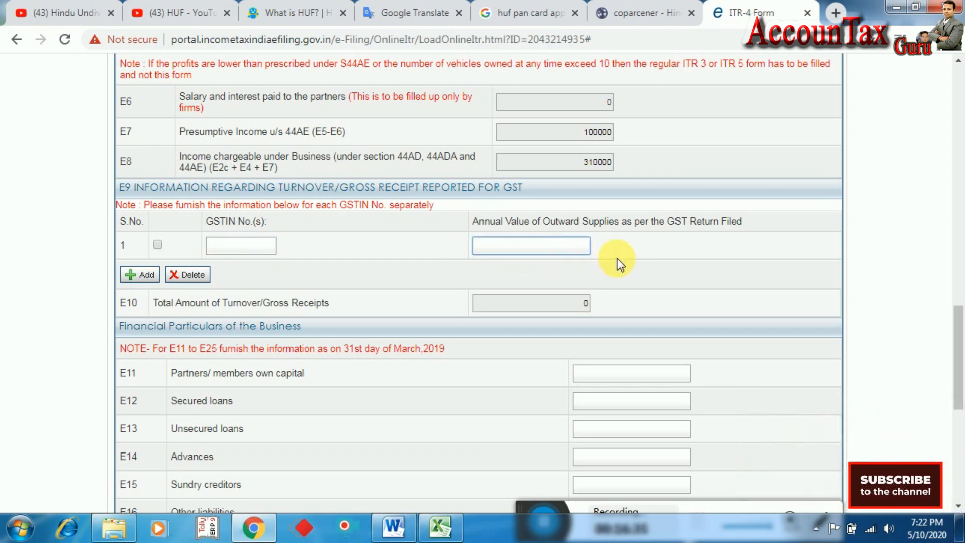
left_click(442, 274)
scroll(446, 272, "down", 3)
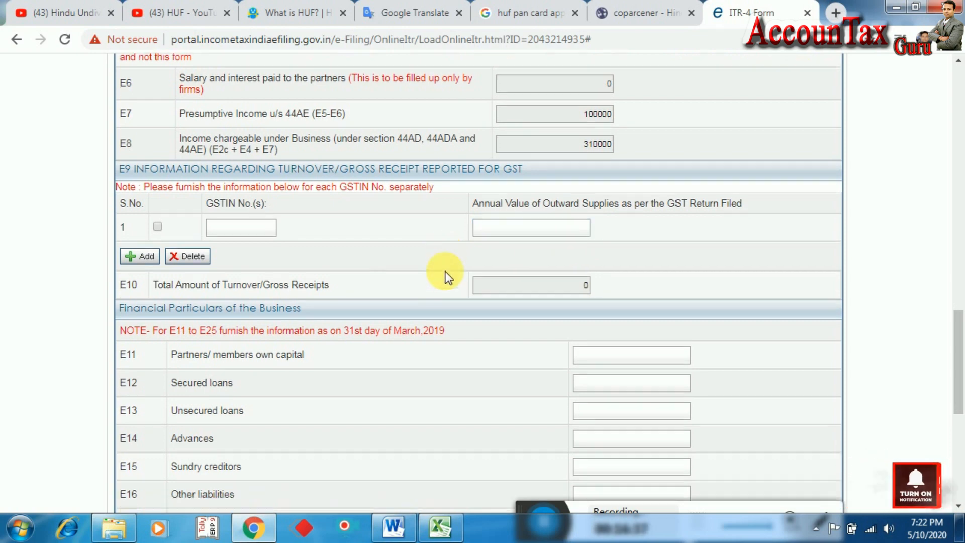
Step: Examine the capital and liabilities fields E11 to E17 in Financial Particulars of the Business
scroll(473, 259, "down", 3)
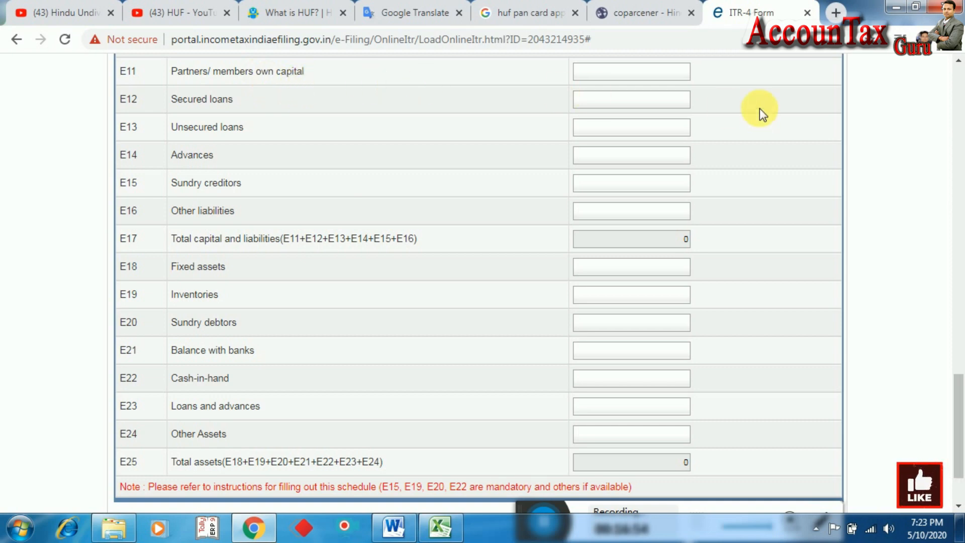
left_click(685, 73)
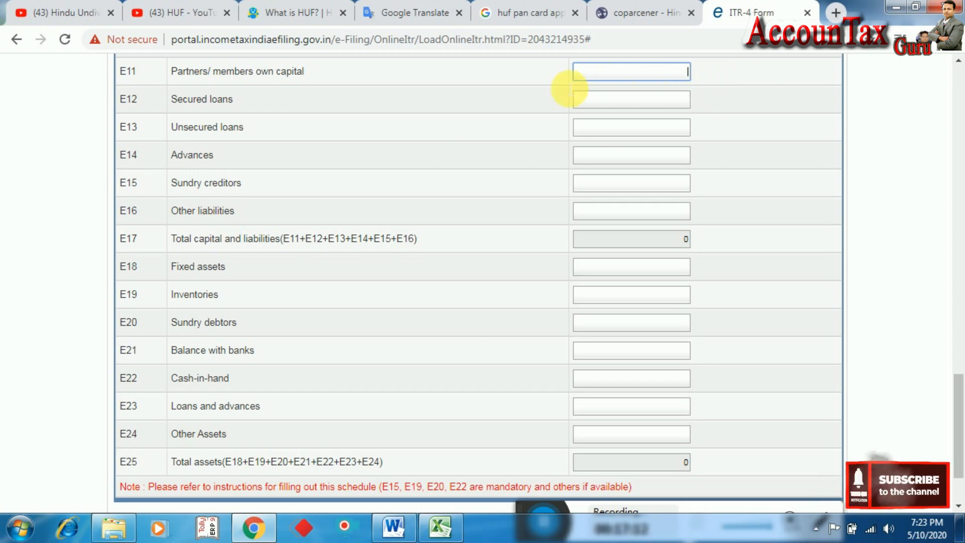
left_click(650, 104)
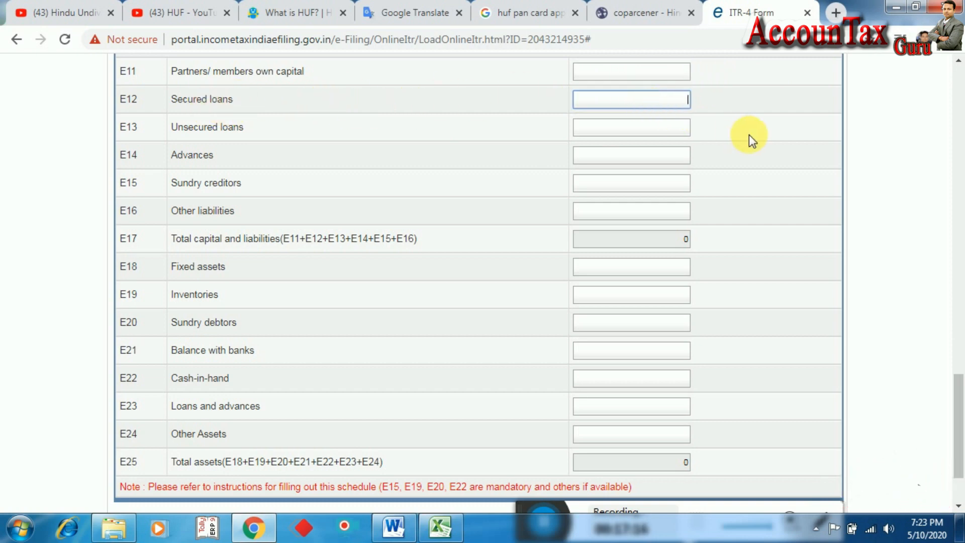
left_click(668, 134)
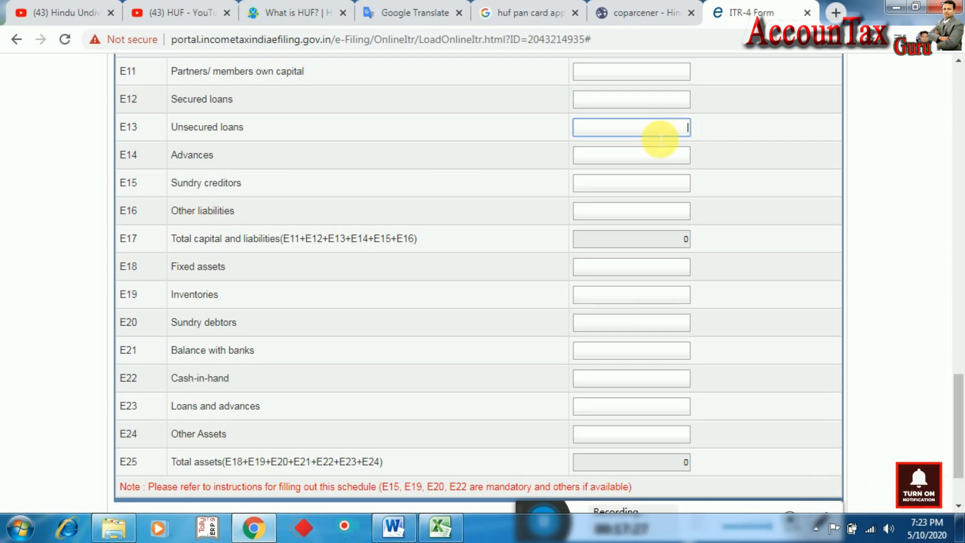
left_click(651, 163)
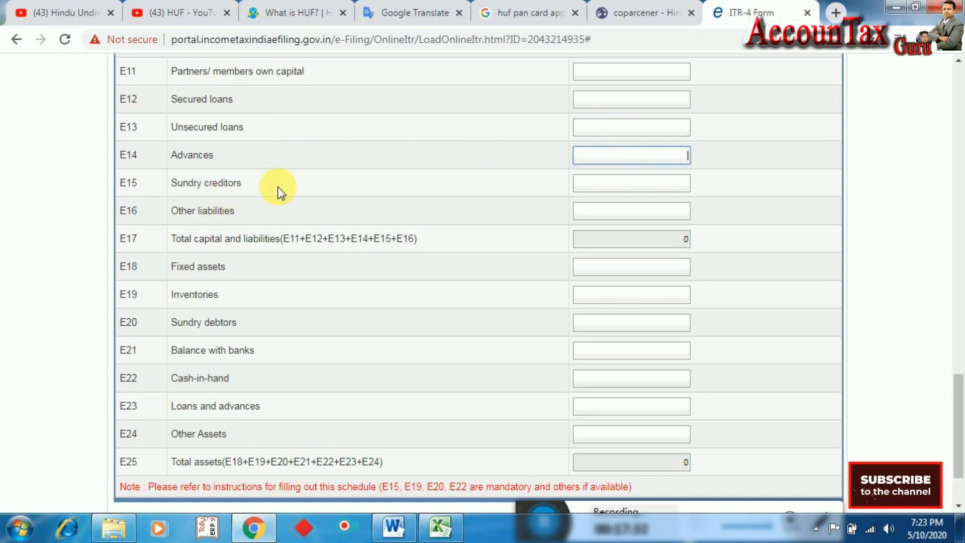
left_click(640, 190)
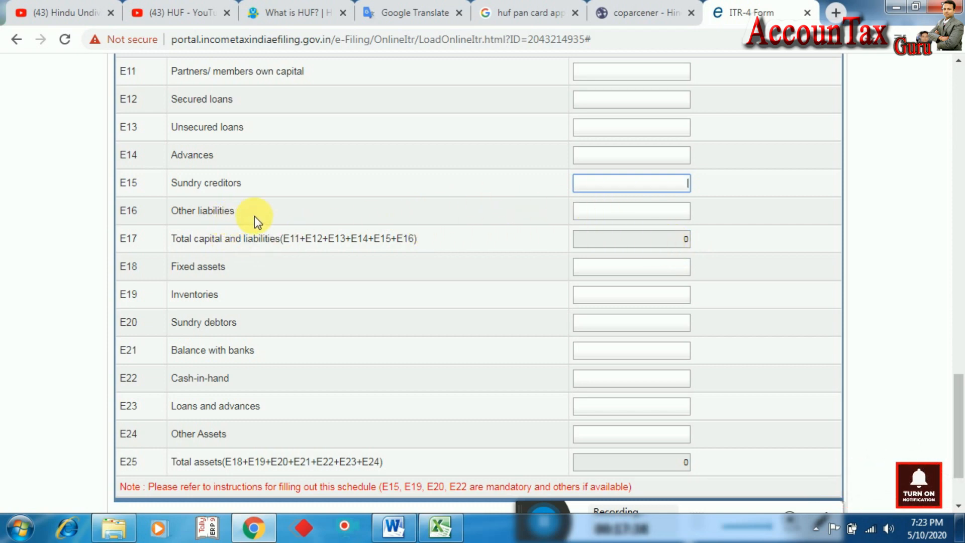
left_click(654, 211)
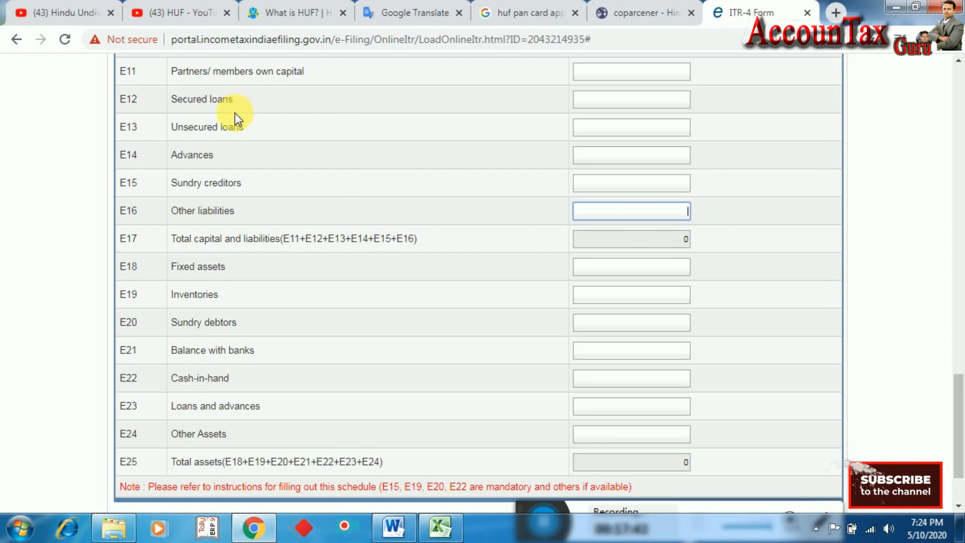
left_click(661, 240)
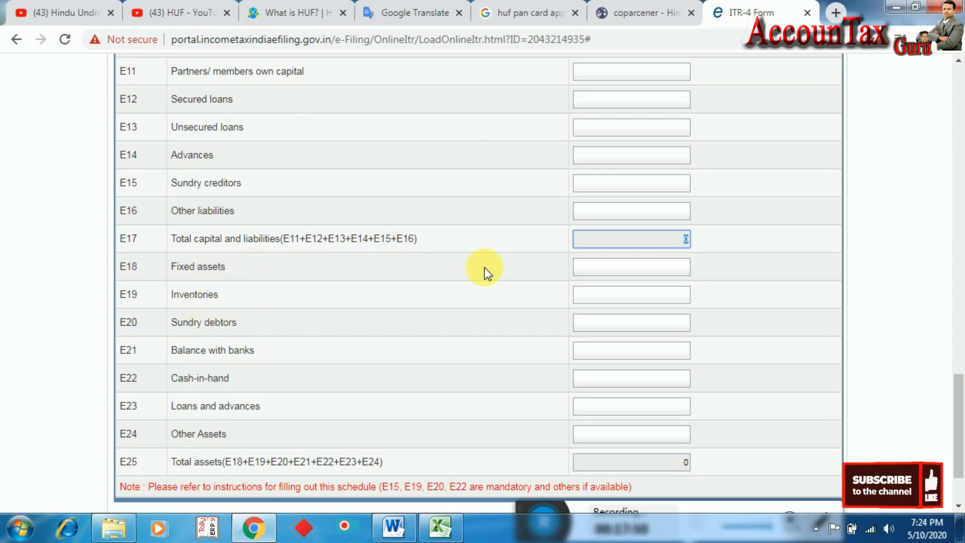
Step: Examine the asset fields E18 to E24 in Financial Particulars of the Business, dismissing the save reminder
left_click(642, 271)
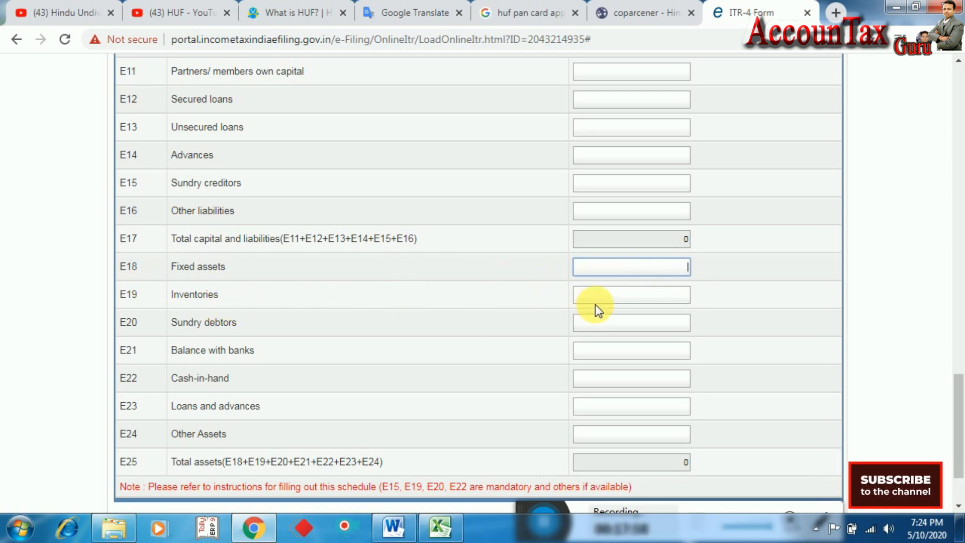
left_click(634, 301)
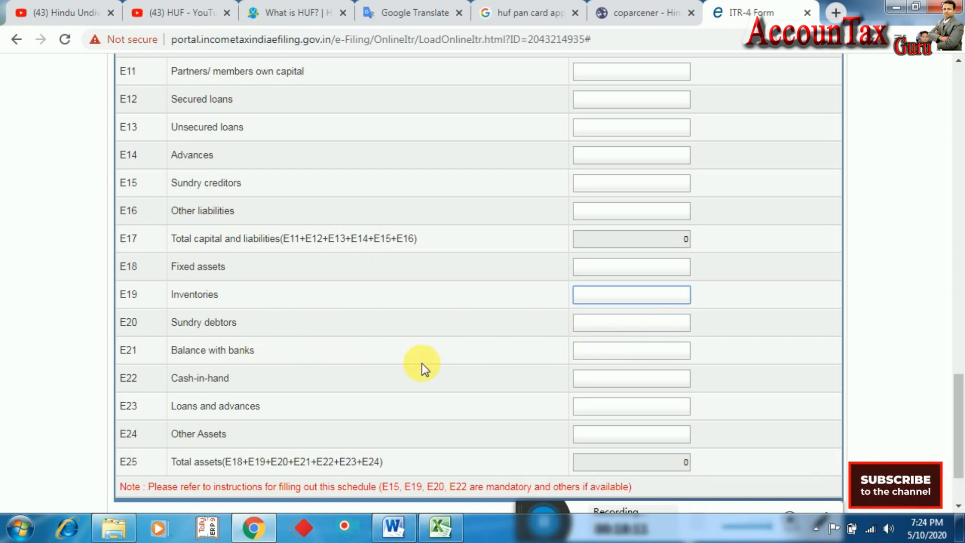
left_click(663, 355)
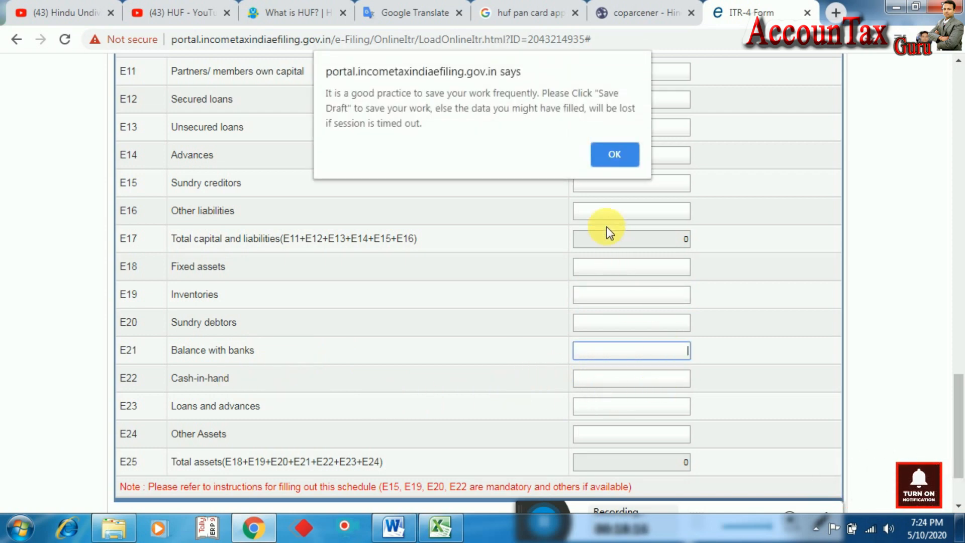
left_click(610, 156)
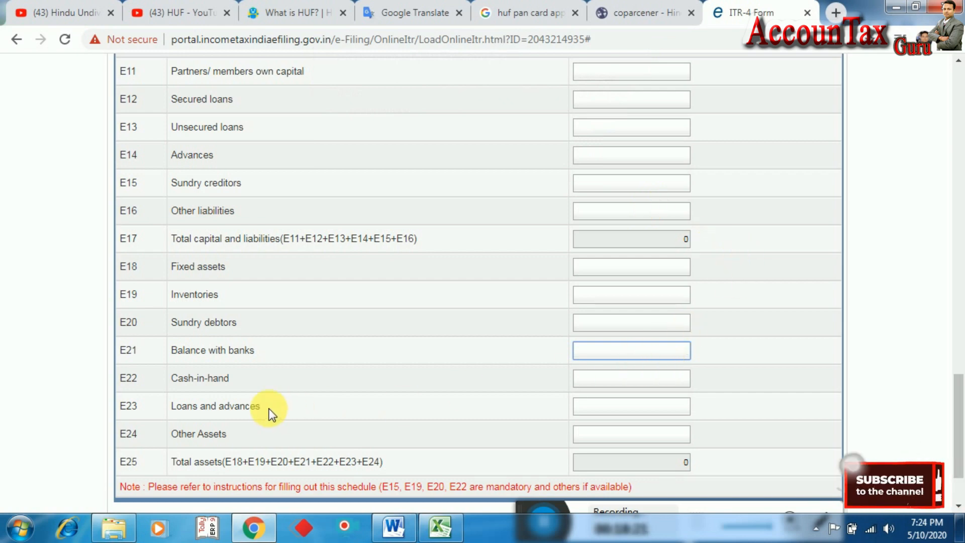
left_click(670, 379)
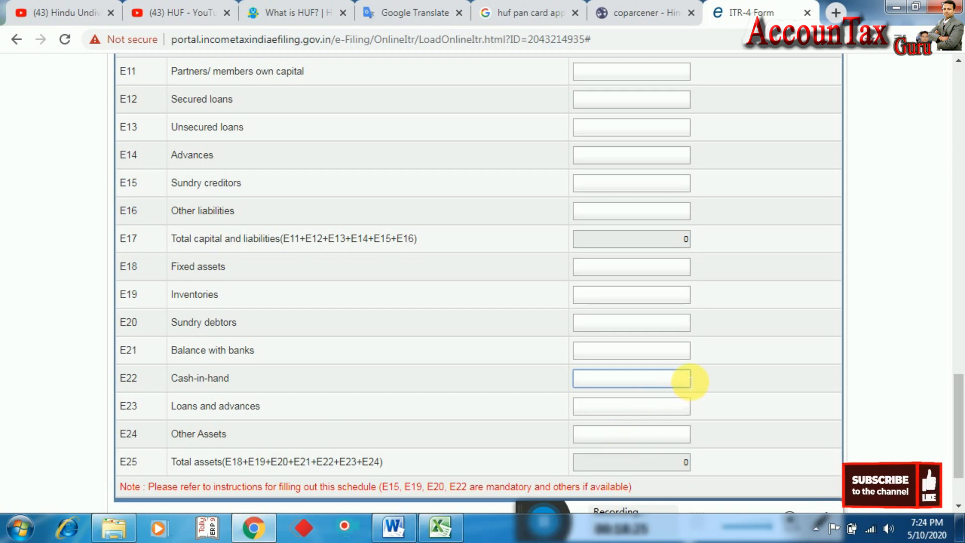
left_click(195, 413)
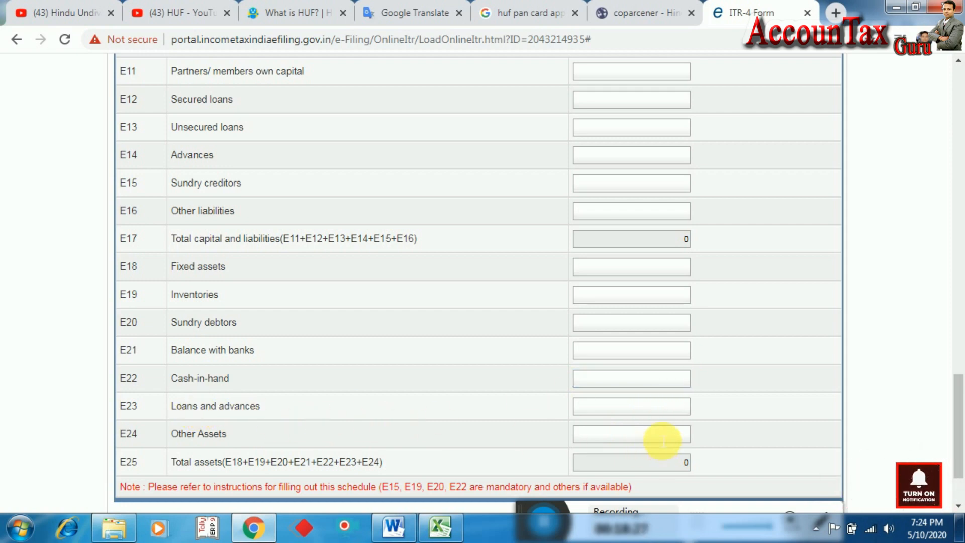
left_click(678, 410)
left_click(207, 442)
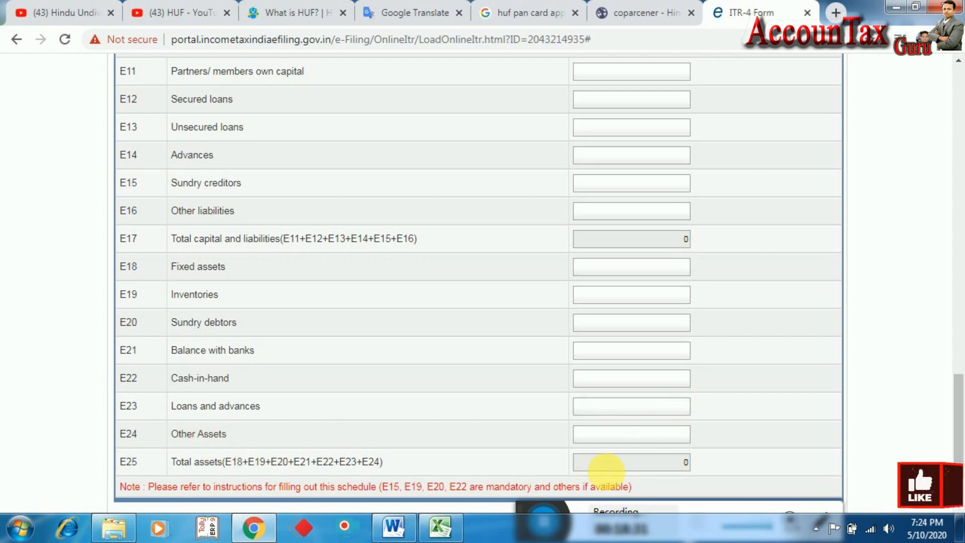
left_click(656, 436)
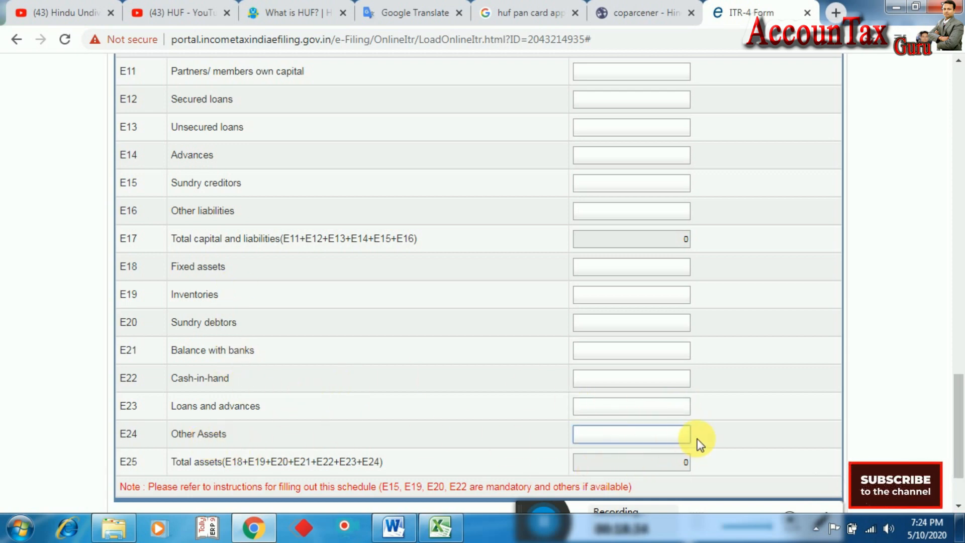
Step: Check the E25 total assets field in Schedule BP, then examine the Part D tax computation in Income Details
left_click(676, 466)
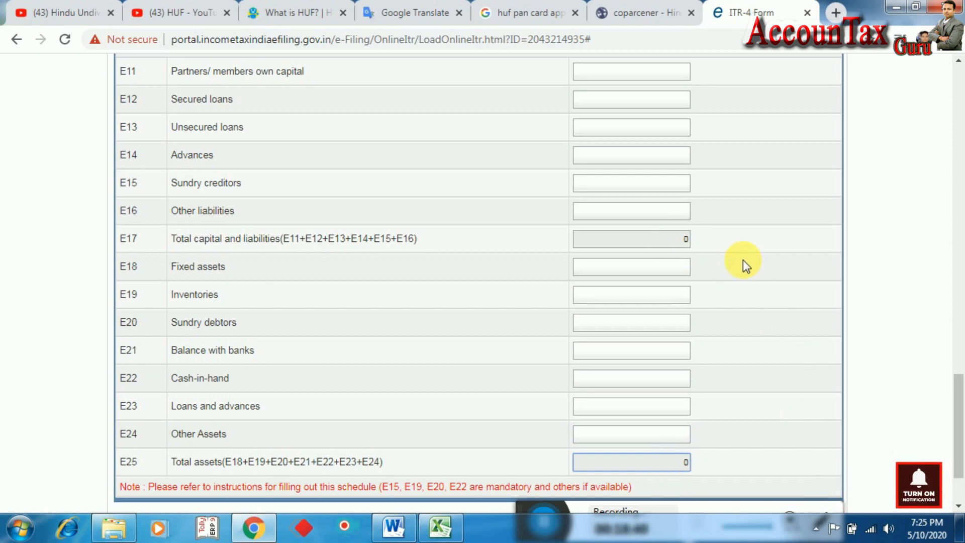
scroll(743, 260, "up", 10)
scroll(743, 263, "up", 12)
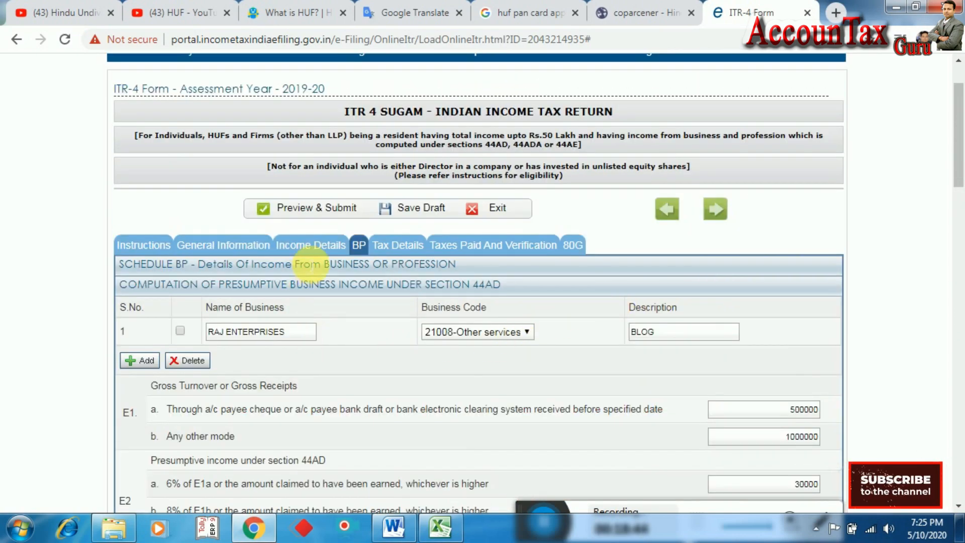
left_click(311, 247)
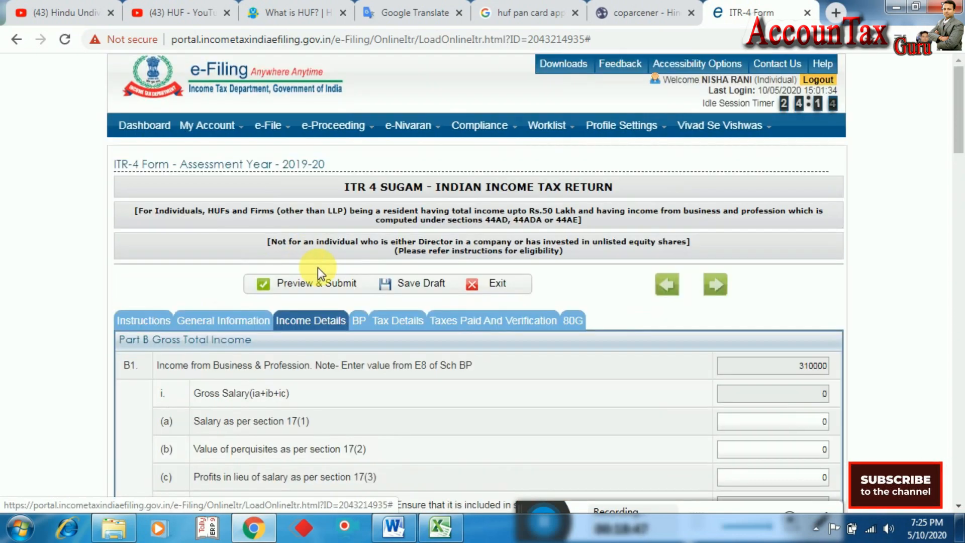
scroll(627, 358, "down", 12)
scroll(627, 357, "down", 20)
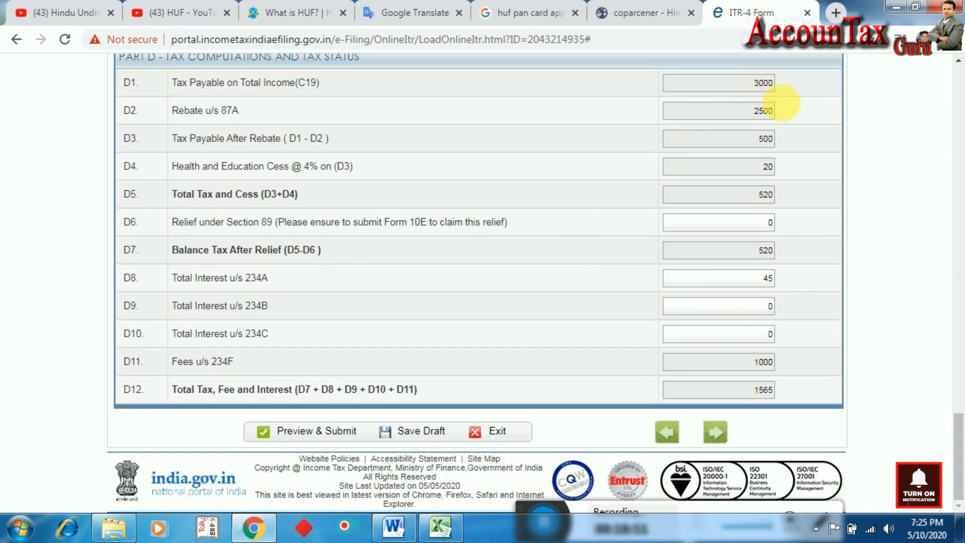
scroll(563, 224, "up", 3)
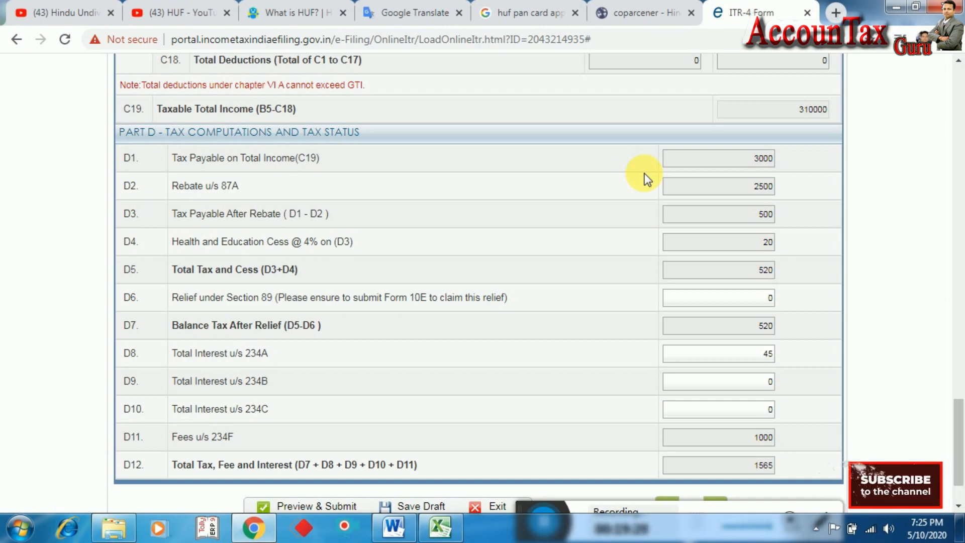
scroll(643, 174, "up", 20)
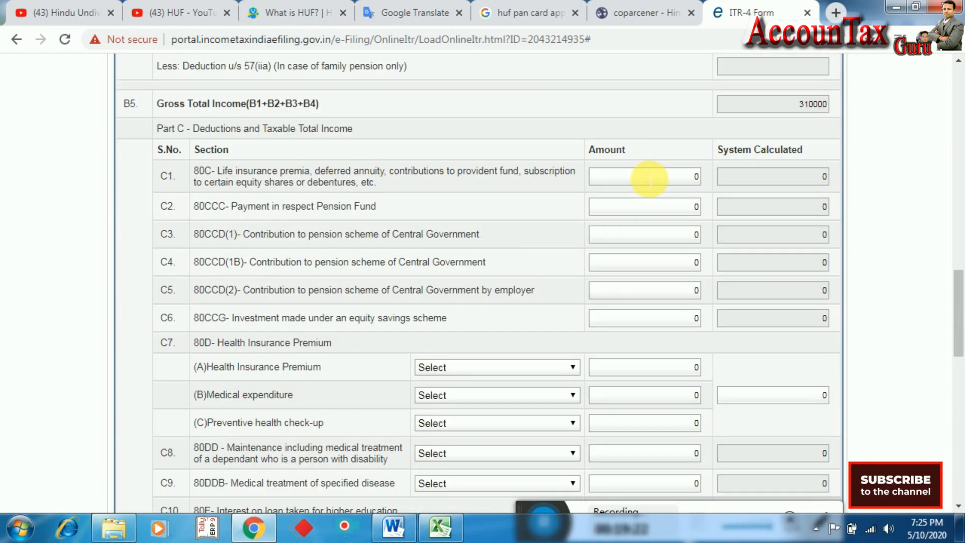
scroll(603, 217, "up", 6)
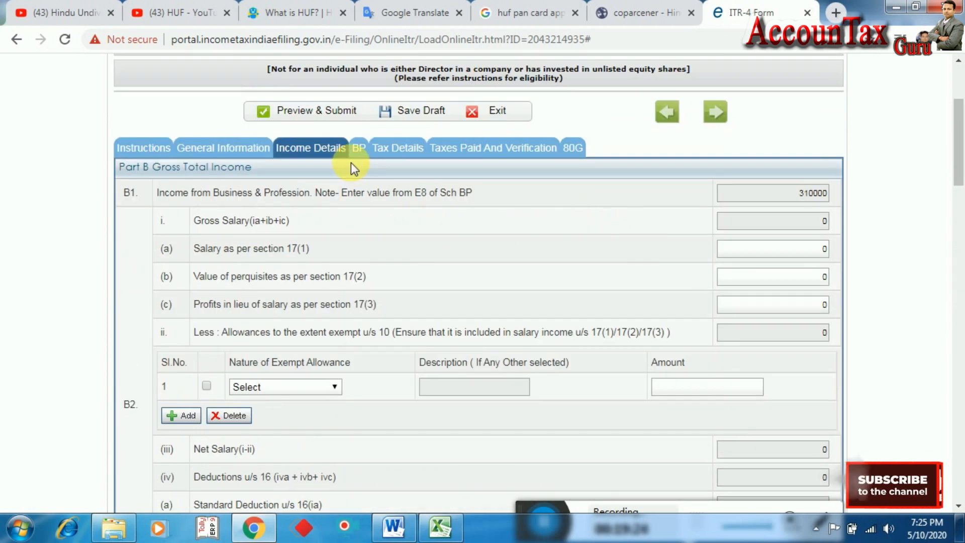
Step: Look through Schedule BP again, from the section 44AD business entries to the financial particulars
left_click(359, 148)
scroll(399, 370, "down", 20)
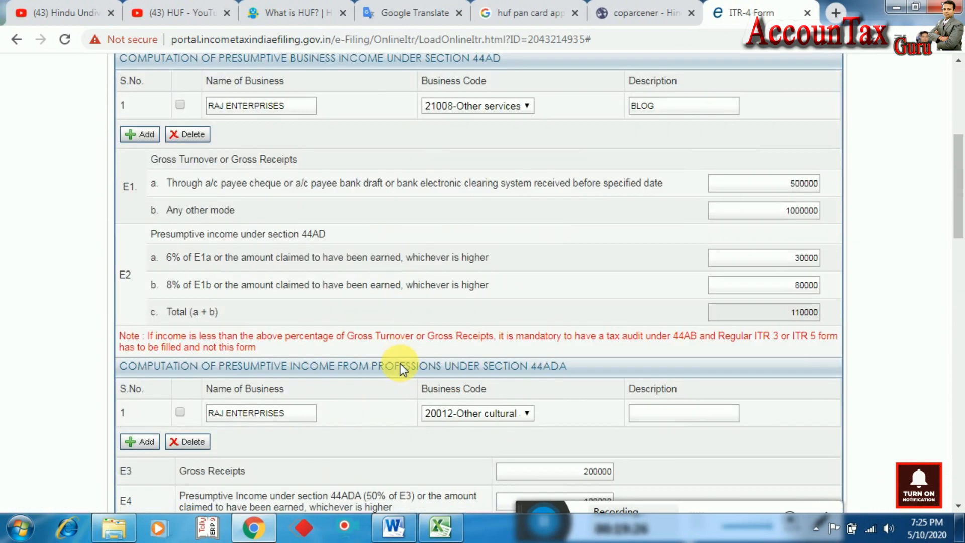
scroll(398, 360, "down", 3)
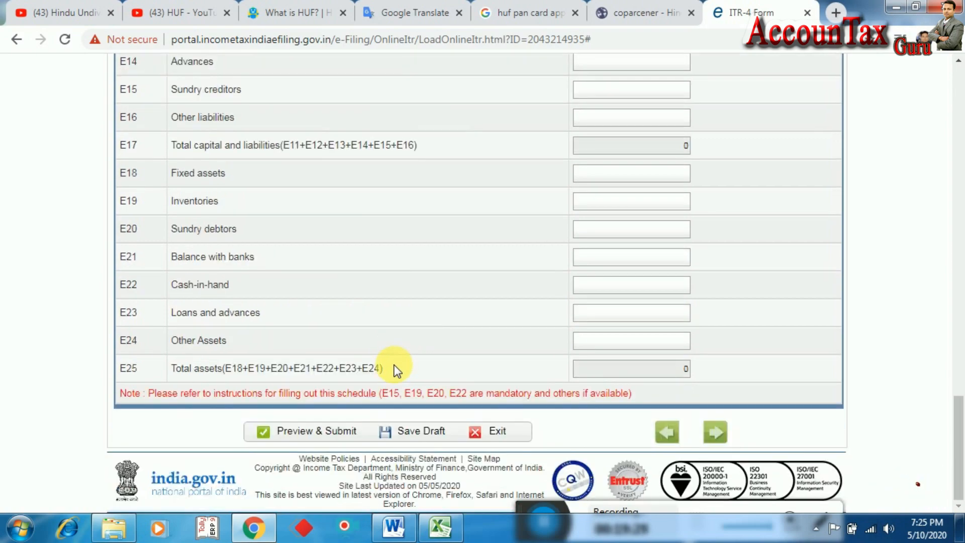
scroll(398, 360, "up", 20)
scroll(395, 370, "up", 3)
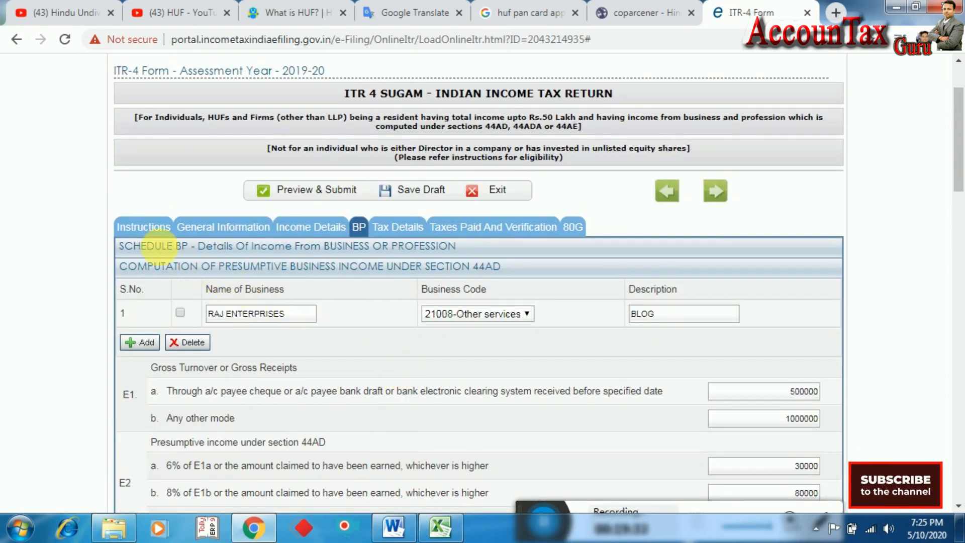
Step: Look over the Instructions and the personal and address fields in General Information
left_click(157, 230)
left_click(237, 322)
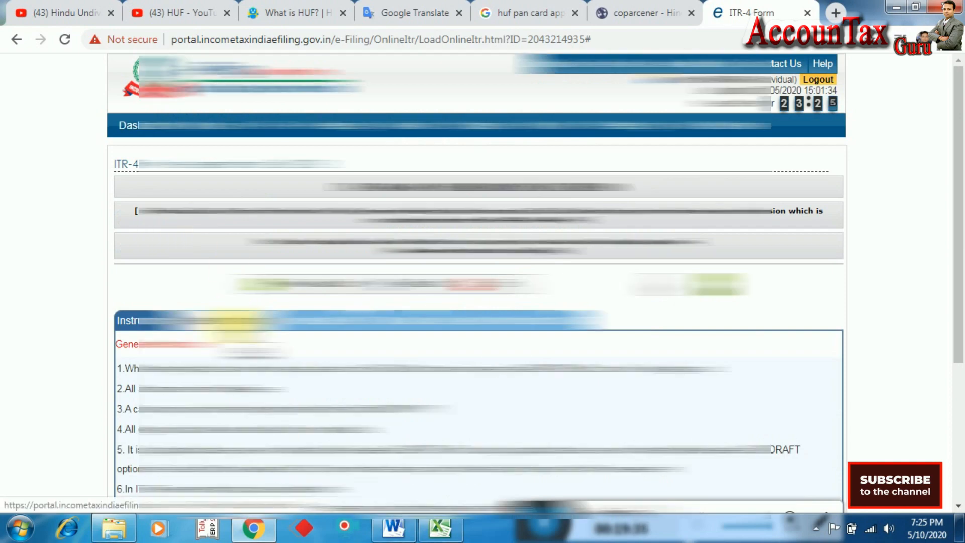
scroll(246, 352, "down", 10)
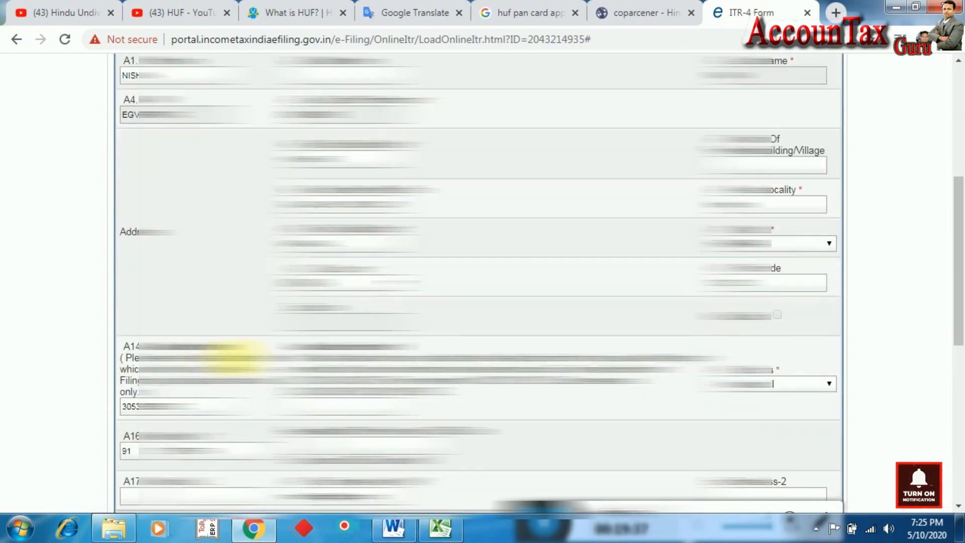
scroll(251, 354, "up", 10)
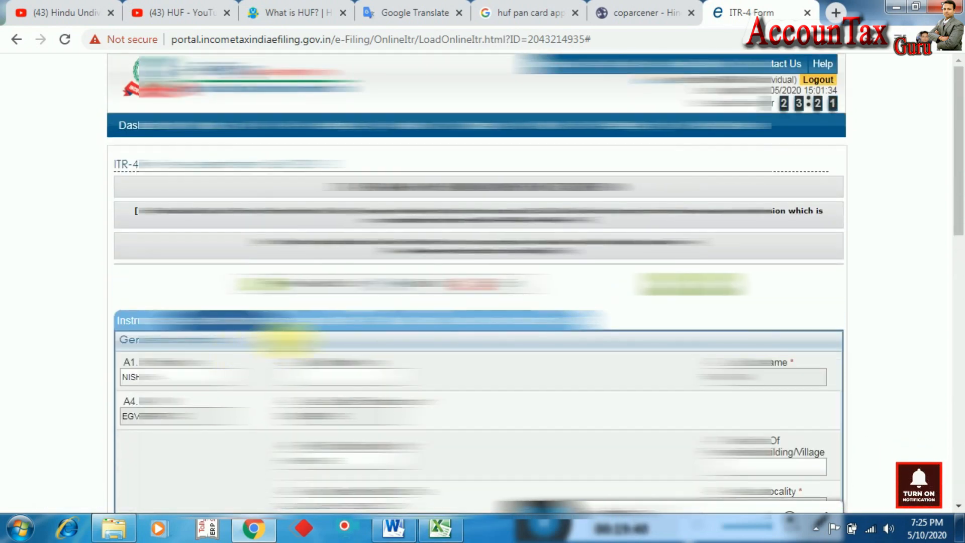
Step: Review the gross total income and Part C deduction fields in Income Details
left_click(297, 317)
scroll(281, 377, "down", 10)
scroll(287, 375, "down", 10)
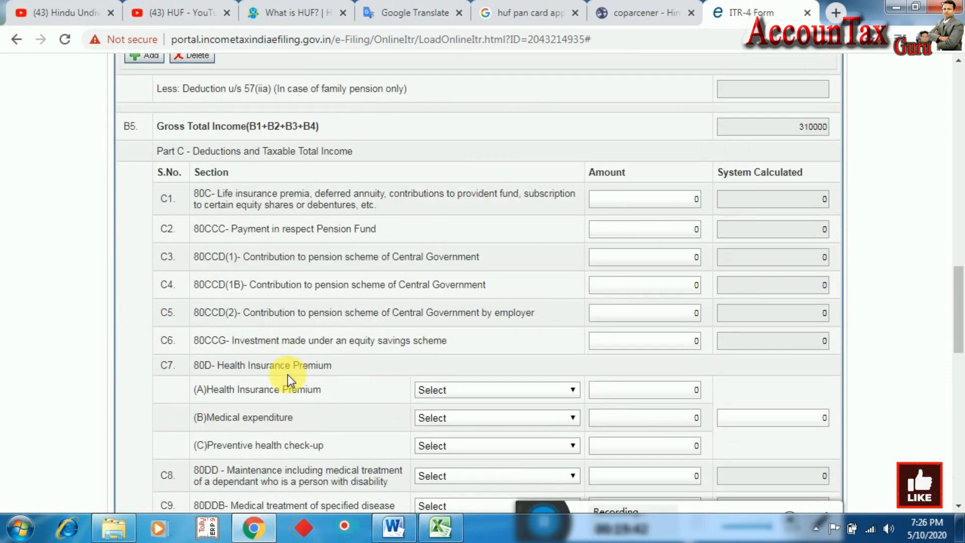
scroll(291, 374, "up", 15)
scroll(302, 375, "up", 5)
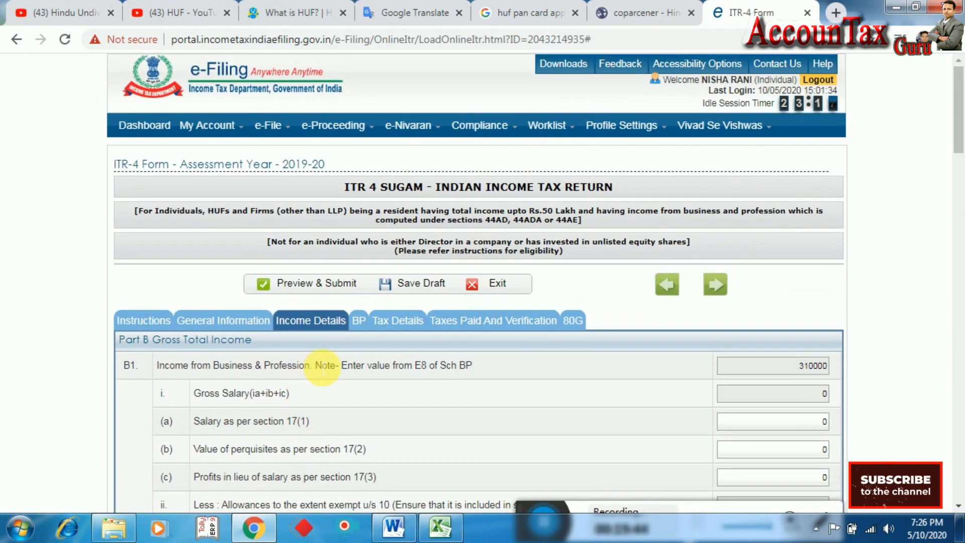
Step: Look through Taxes Paid And Verification and the donation tables of Schedule 80G
left_click(460, 325)
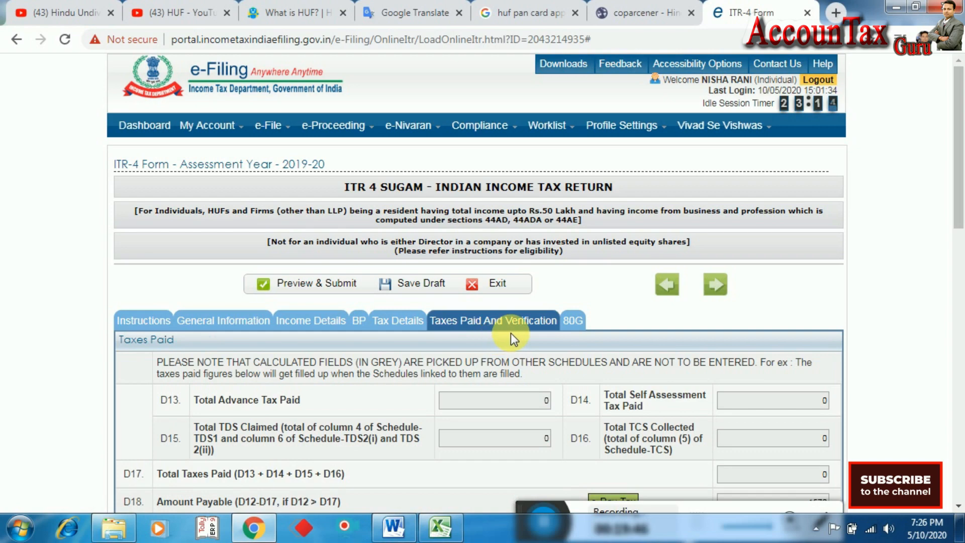
scroll(513, 336, "down", 15)
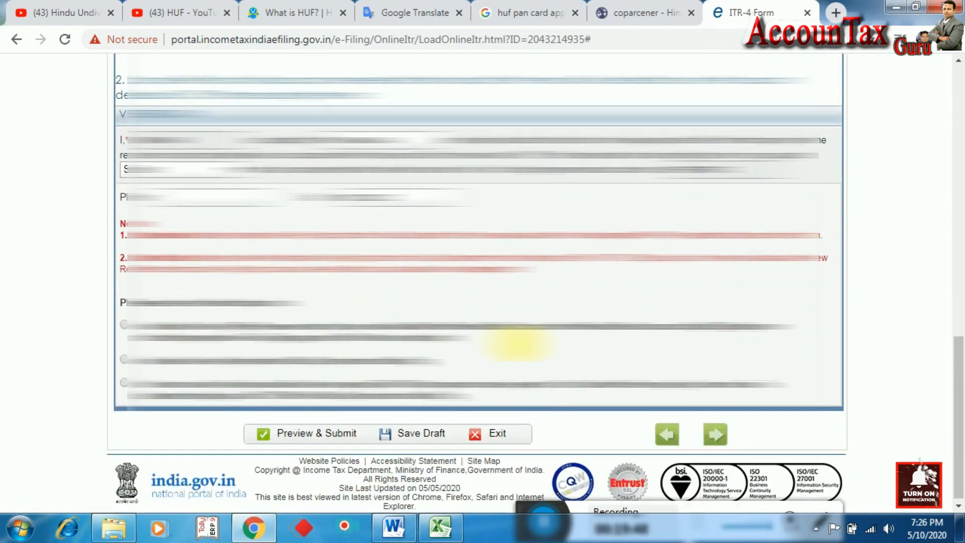
scroll(518, 342, "up", 10)
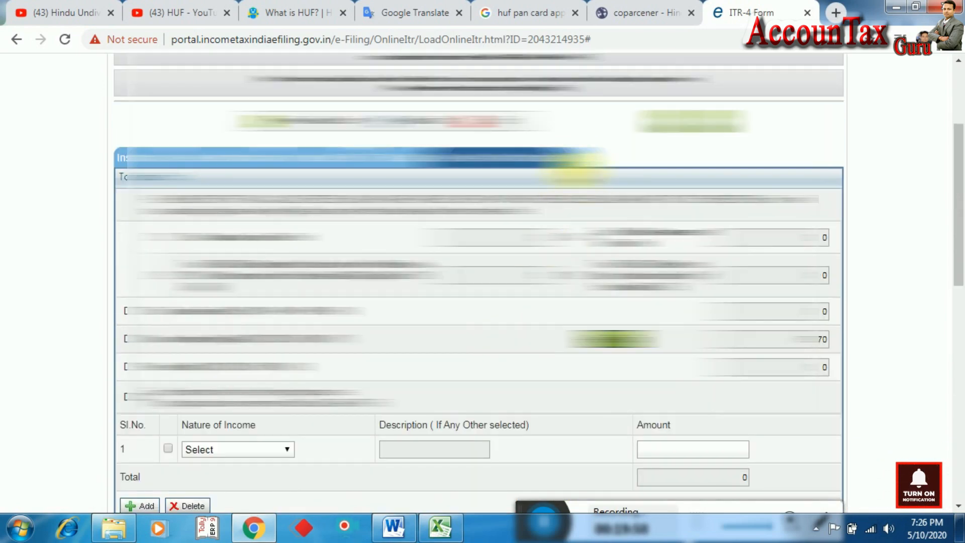
scroll(575, 170, "down", 10)
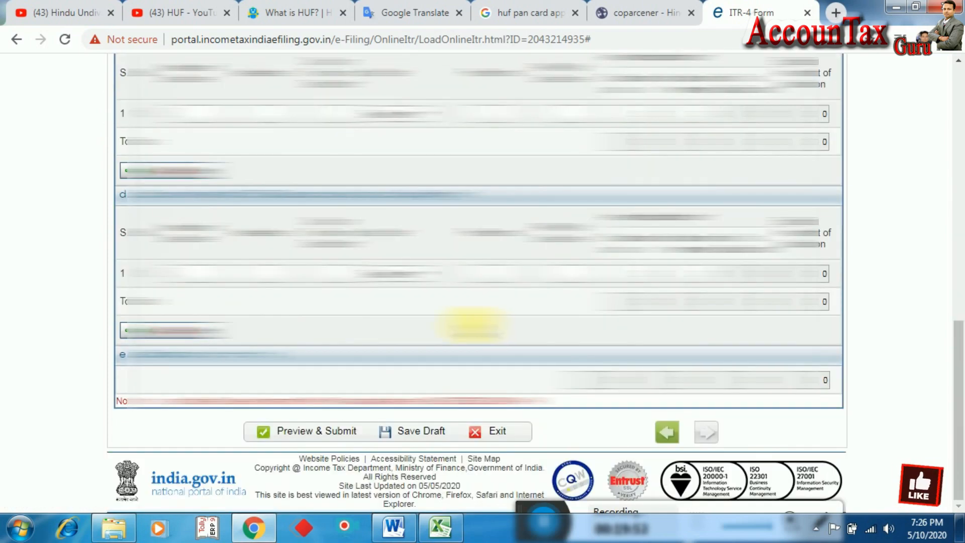
scroll(535, 312, "up", 10)
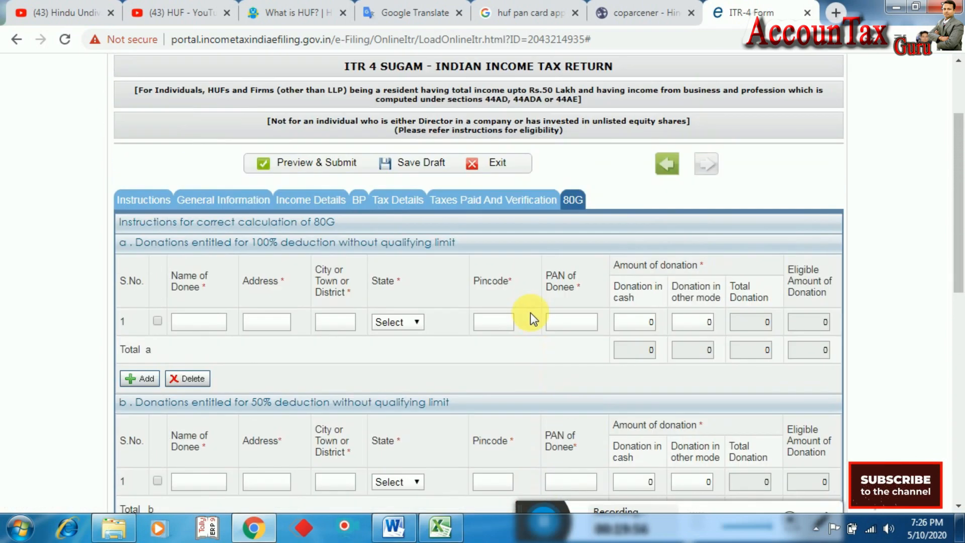
Step: Examine the TDS1, TDS 2(i), TDS 2(ii), TCS and IT schedules in Tax Details
left_click(398, 199)
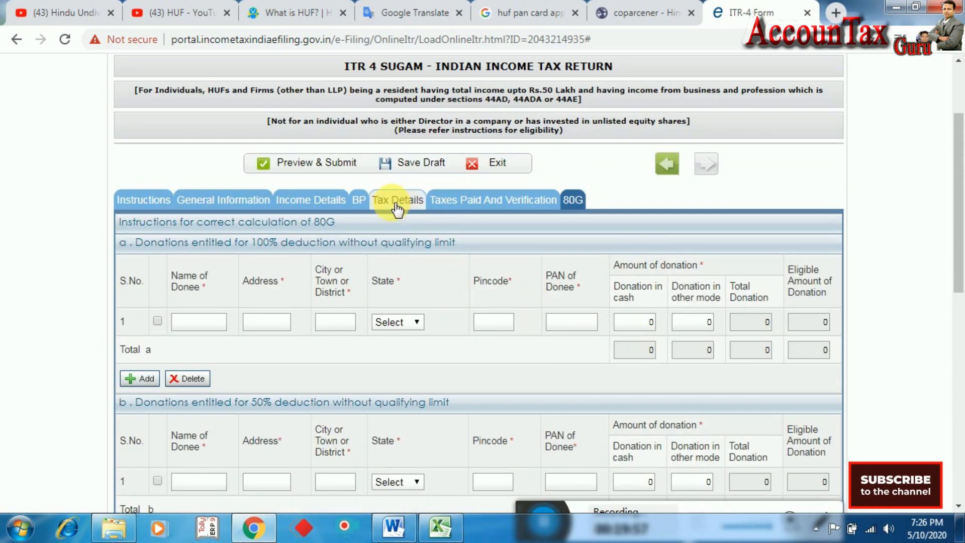
scroll(373, 354, "down", 3)
scroll(373, 354, "down", 12)
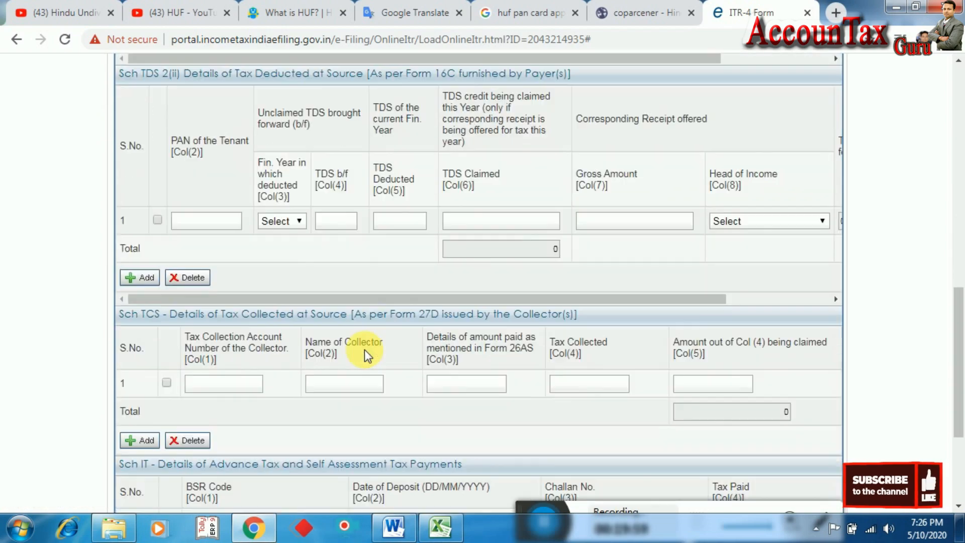
scroll(364, 349, "up", 6)
scroll(364, 348, "up", 8)
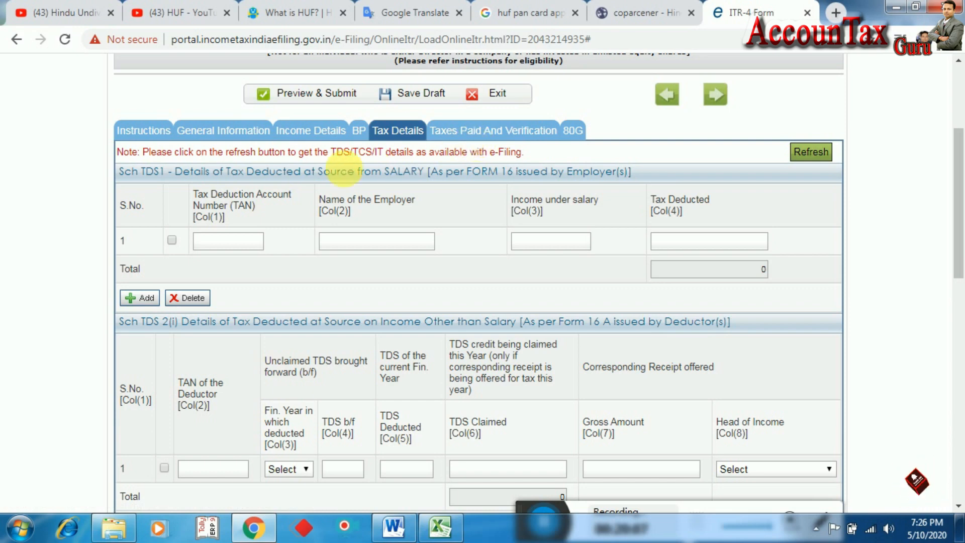
Step: Examine the Part C deductions C6 to C18 and the house property and other sources fields in Income Details
left_click(326, 132)
scroll(569, 346, "down", 2)
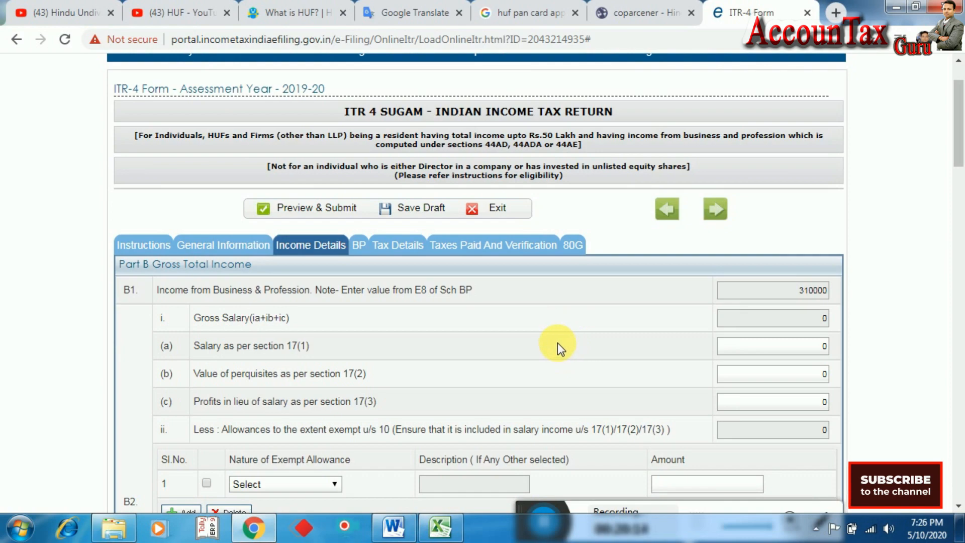
scroll(557, 343, "down", 12)
scroll(536, 332, "down", 15)
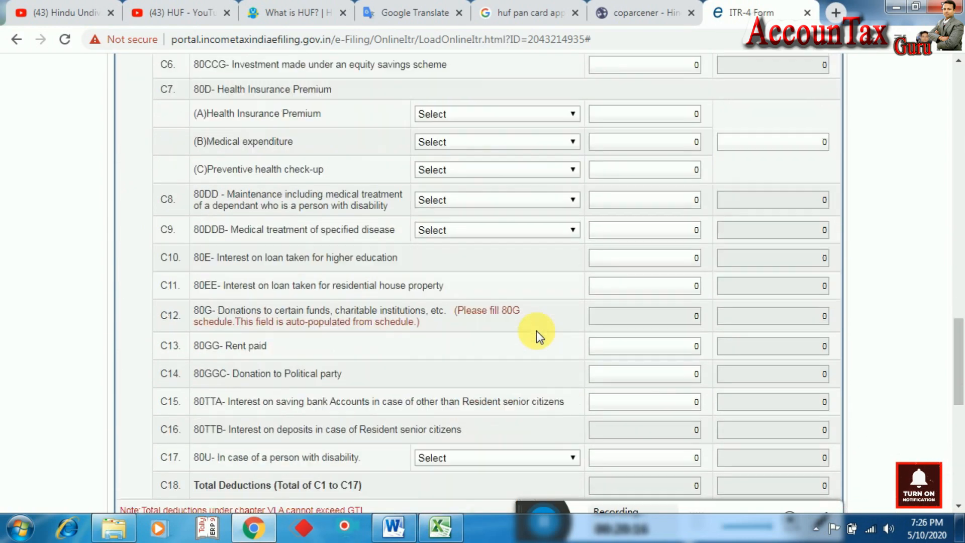
scroll(536, 336, "up", 15)
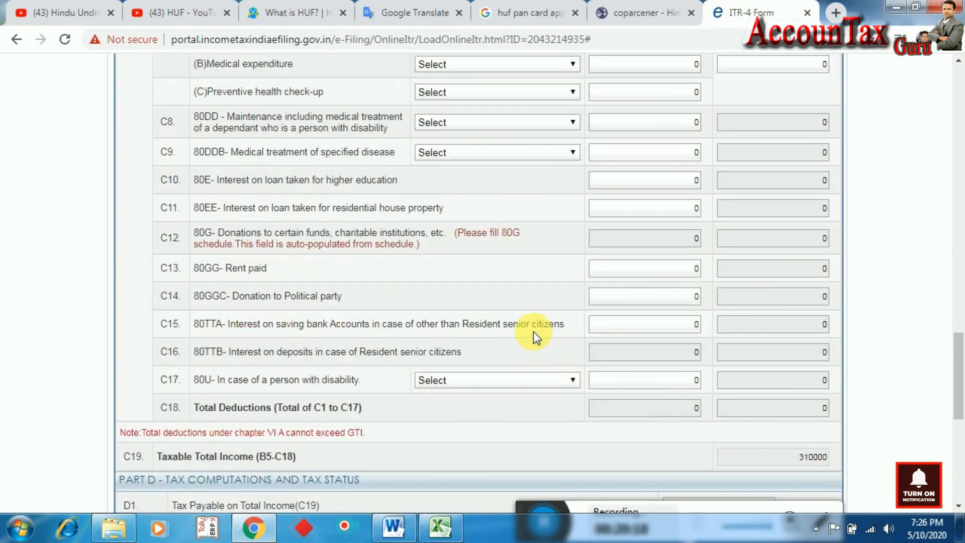
scroll(532, 333, "up", 13)
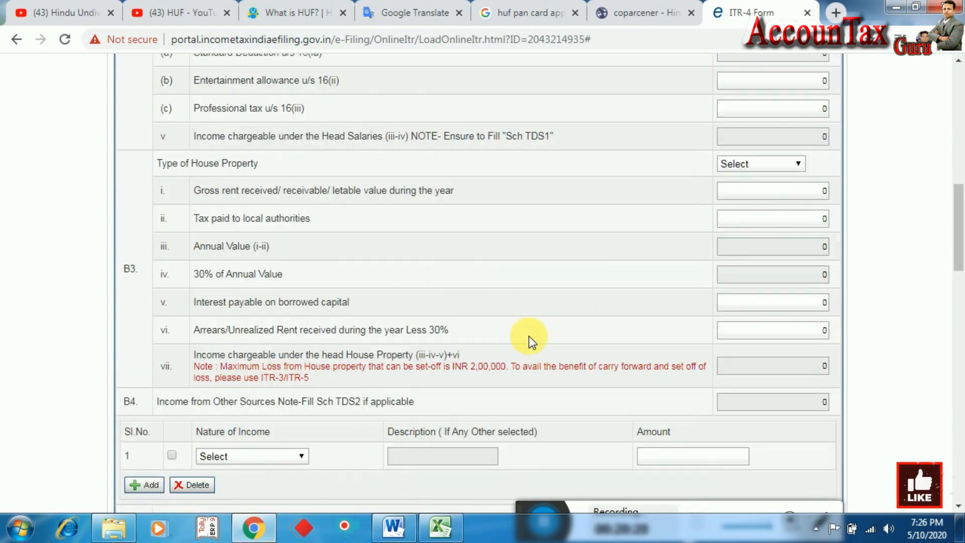